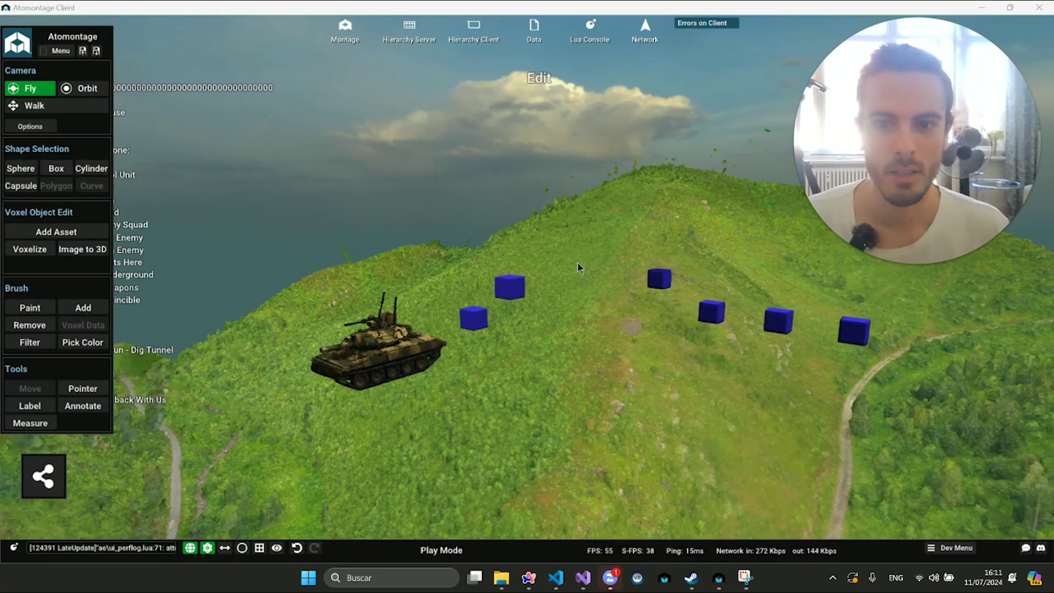
# Fly the camera around the blue cubes until the tank on the hillside is in view
pyautogui.press('w')
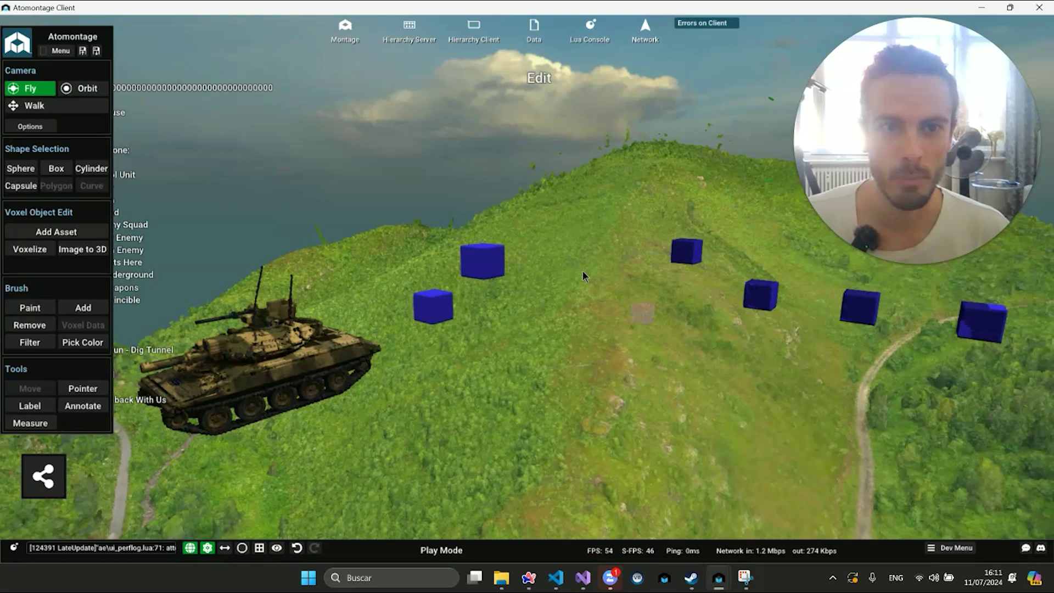
pyautogui.press('d')
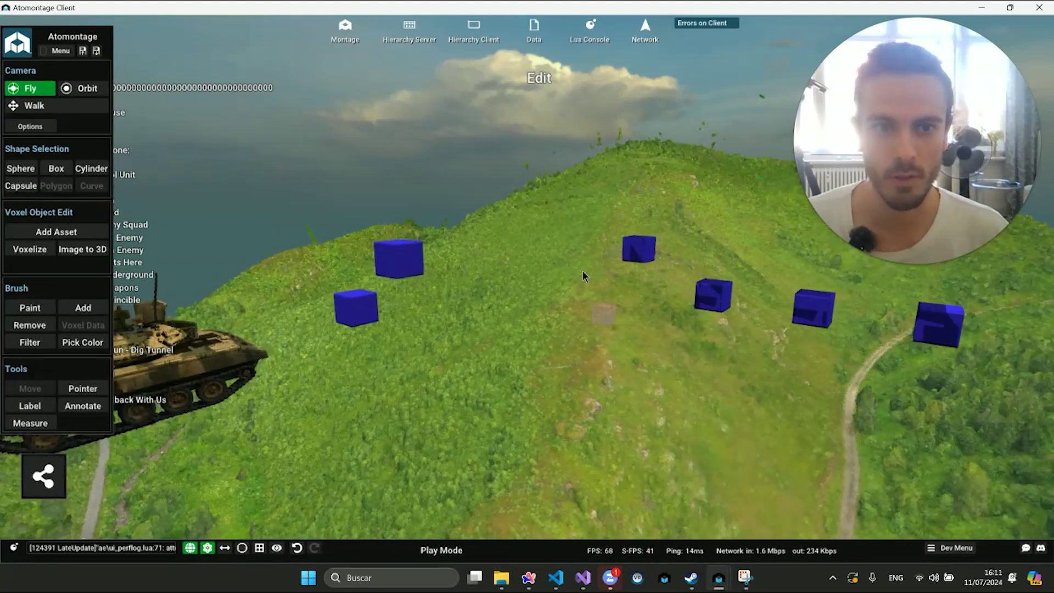
pyautogui.press('w')
pyautogui.press('s')
pyautogui.press('a')
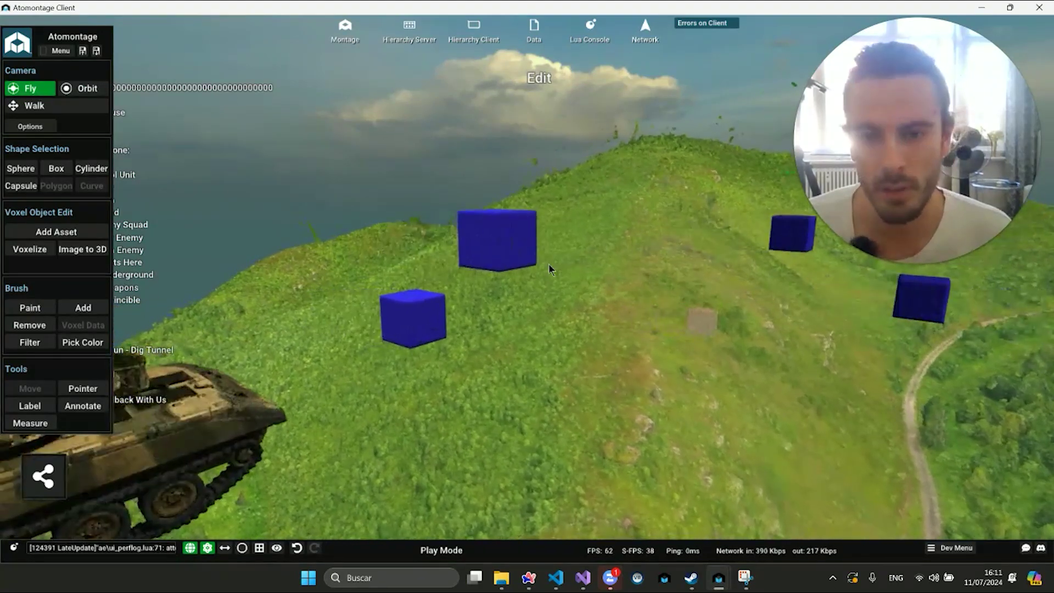
pyautogui.press('s')
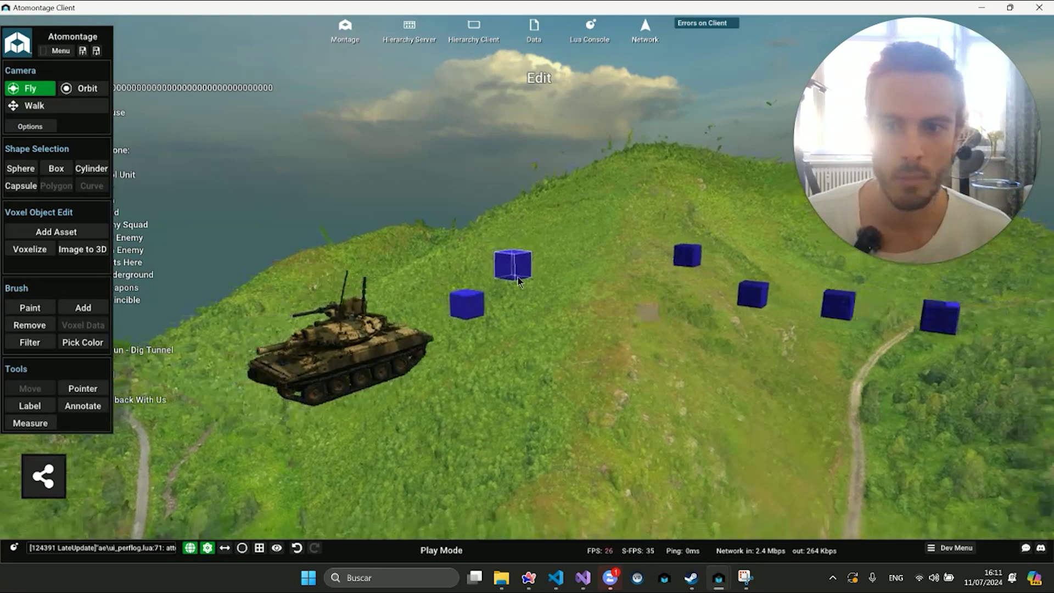
pyautogui.press('w')
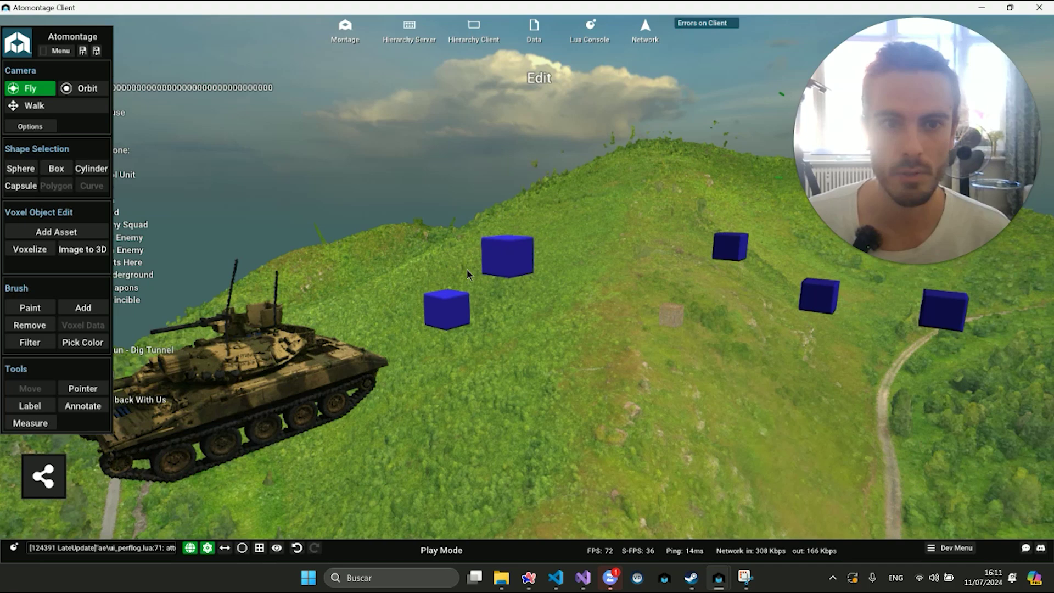
pyautogui.press('w')
pyautogui.press('s')
pyautogui.press('a')
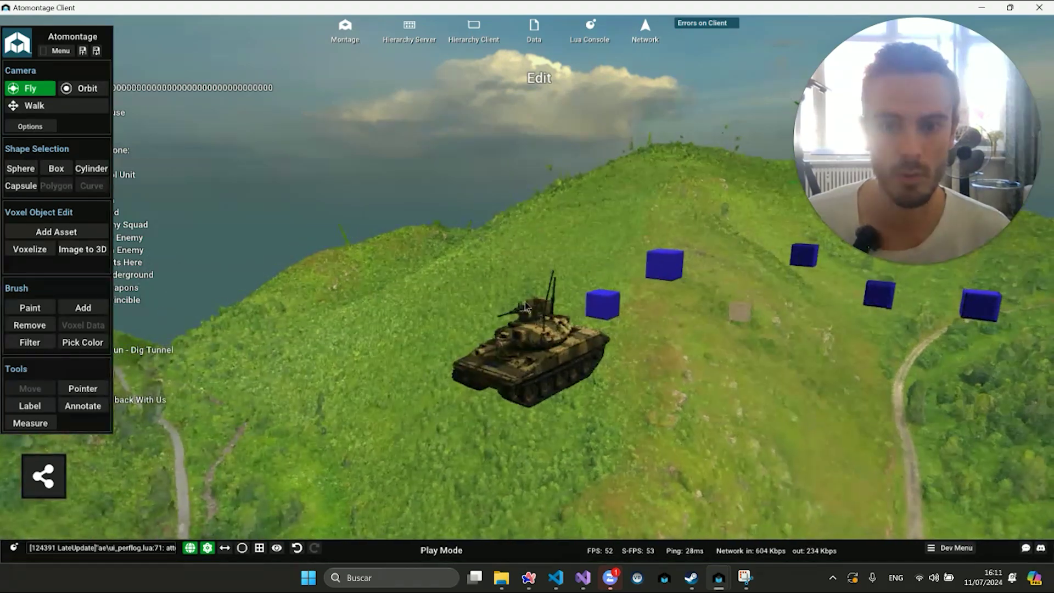
pyautogui.press('w')
pyautogui.press('d')
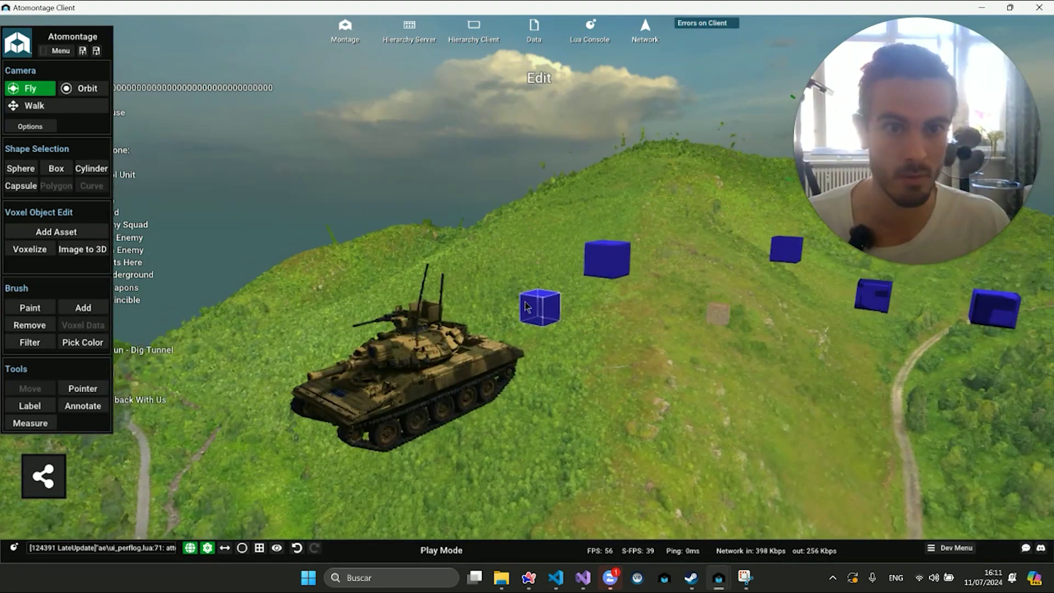
pyautogui.press('w')
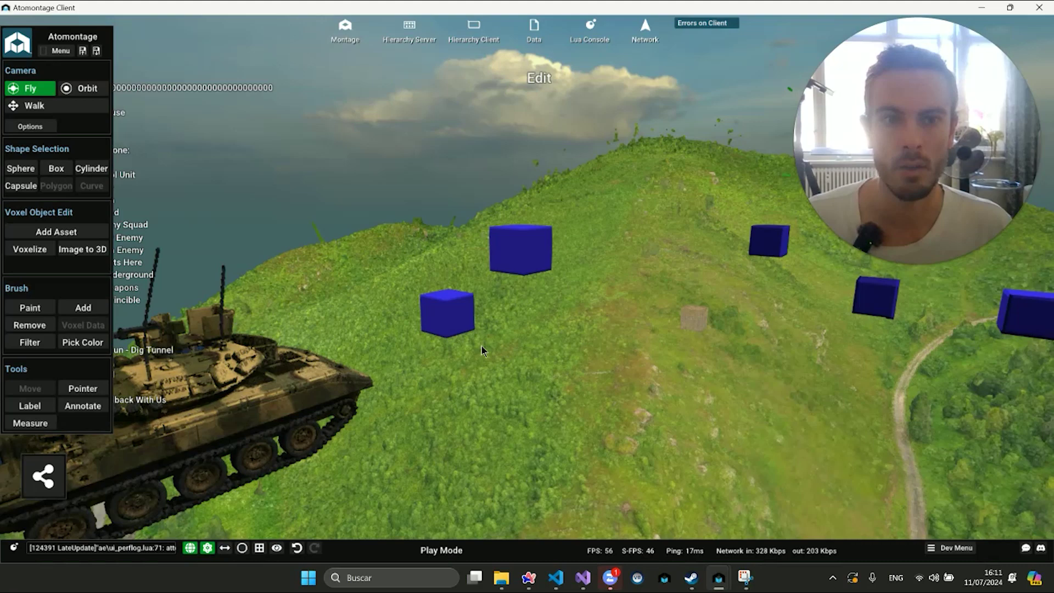
pyautogui.press('s')
pyautogui.press('a')
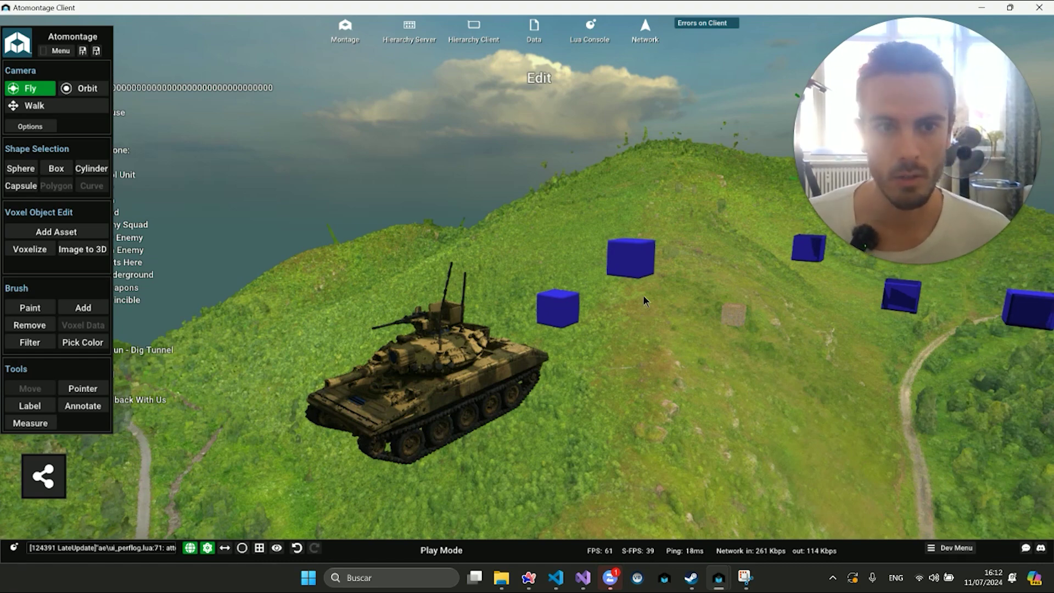
pyautogui.press('w')
pyautogui.press('s')
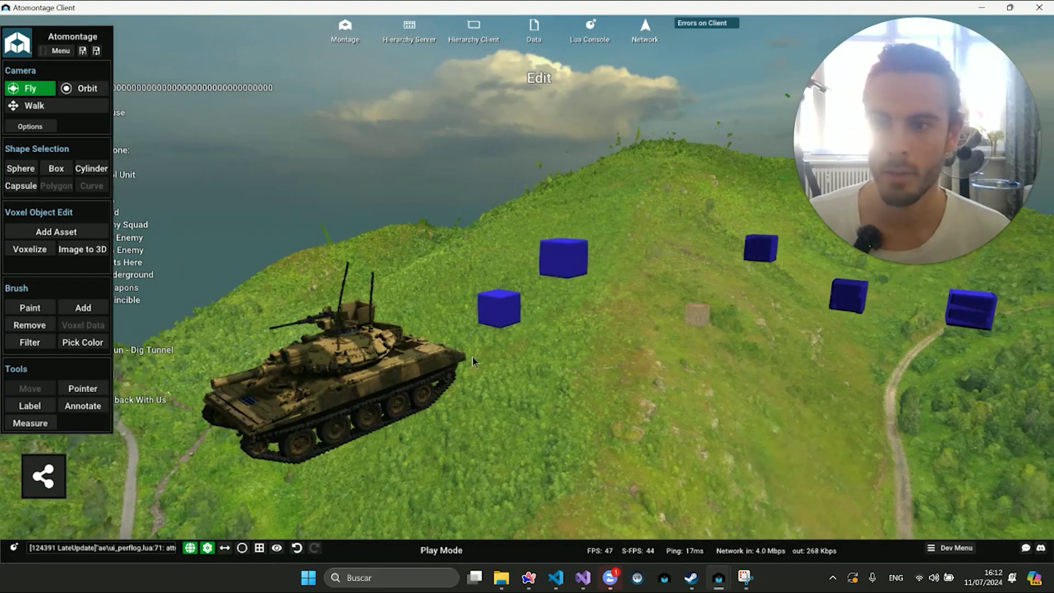
# Select tank5 with the Move tool, focus on it with F, and orbit for a side view
pyautogui.click(354, 405)
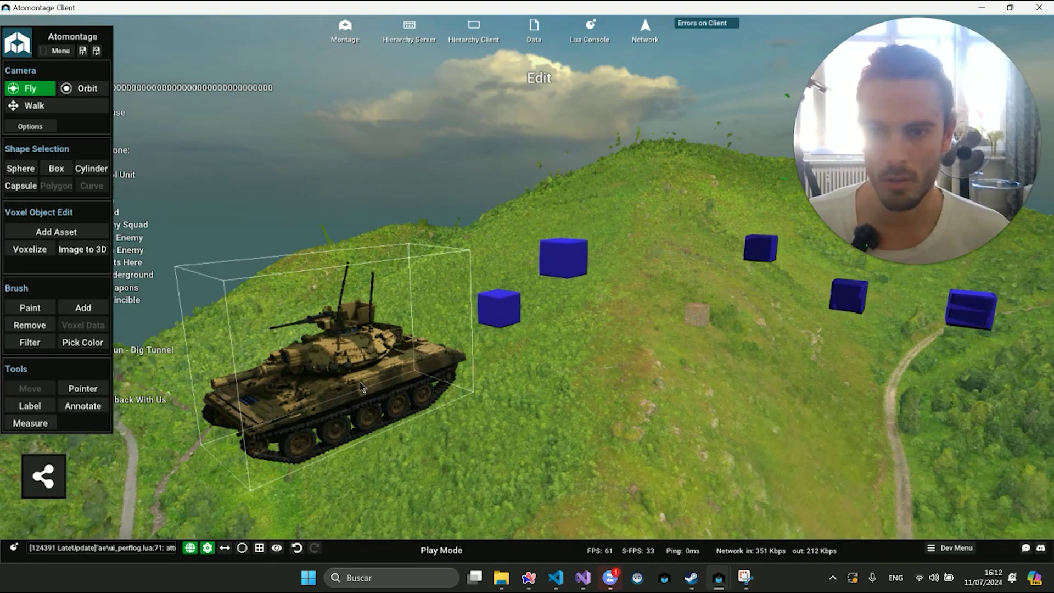
pyautogui.press('a')
pyautogui.click(528, 394)
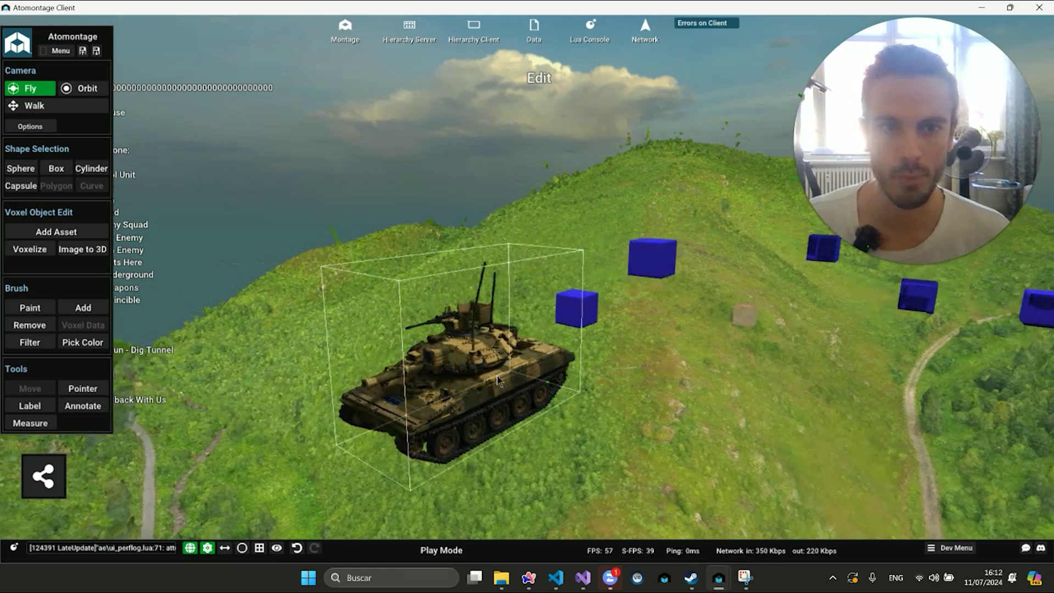
pyautogui.press('w')
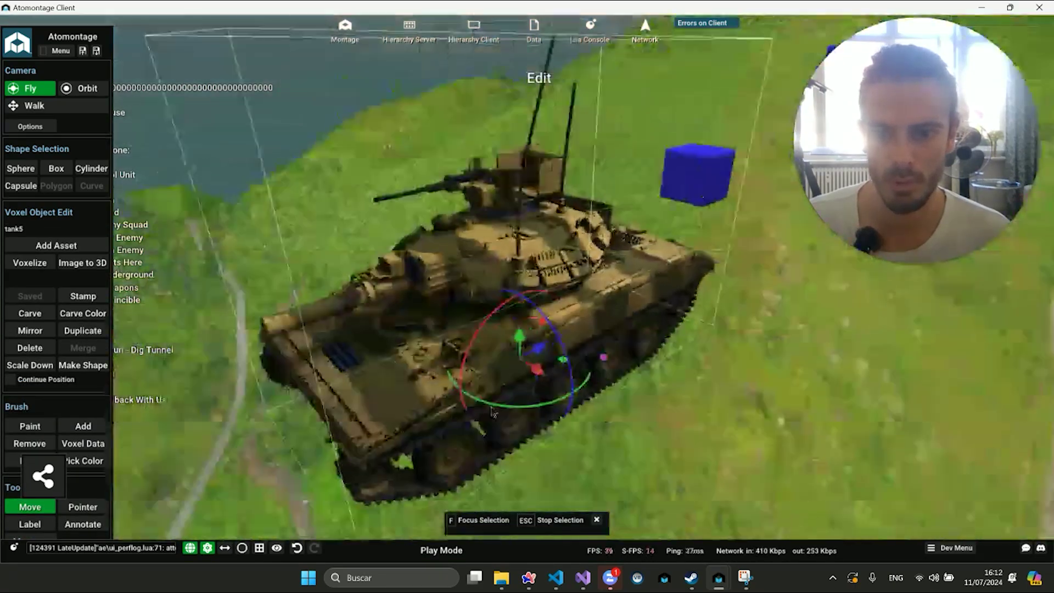
pyautogui.press('f')
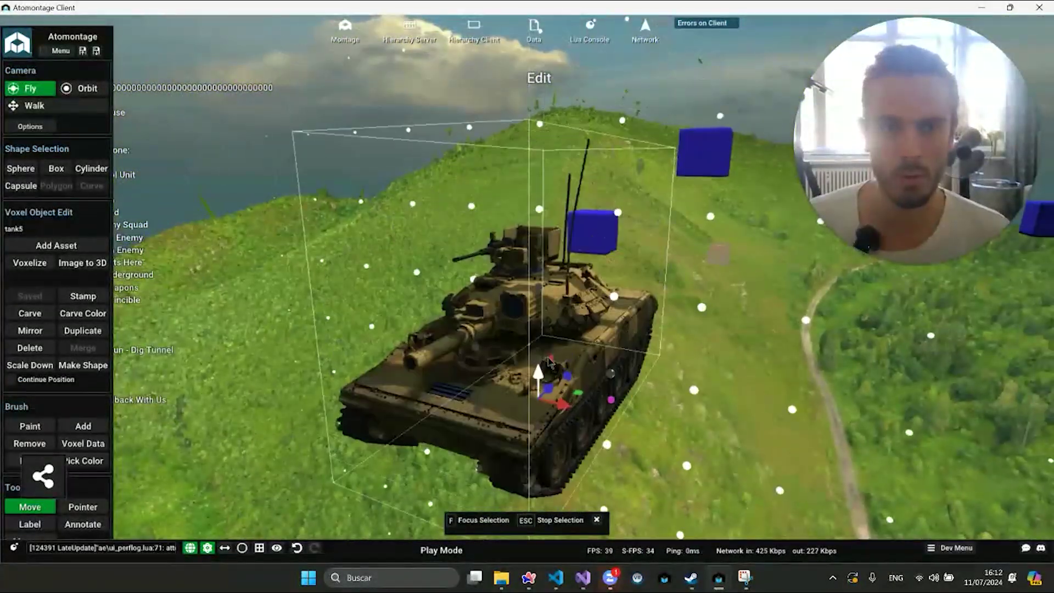
pyautogui.moveTo(522, 370)
pyautogui.mouseDown(button='right')
pyautogui.moveTo(535, 343)
pyautogui.moveTo(675, 355)
pyautogui.mouseUp(button='right')
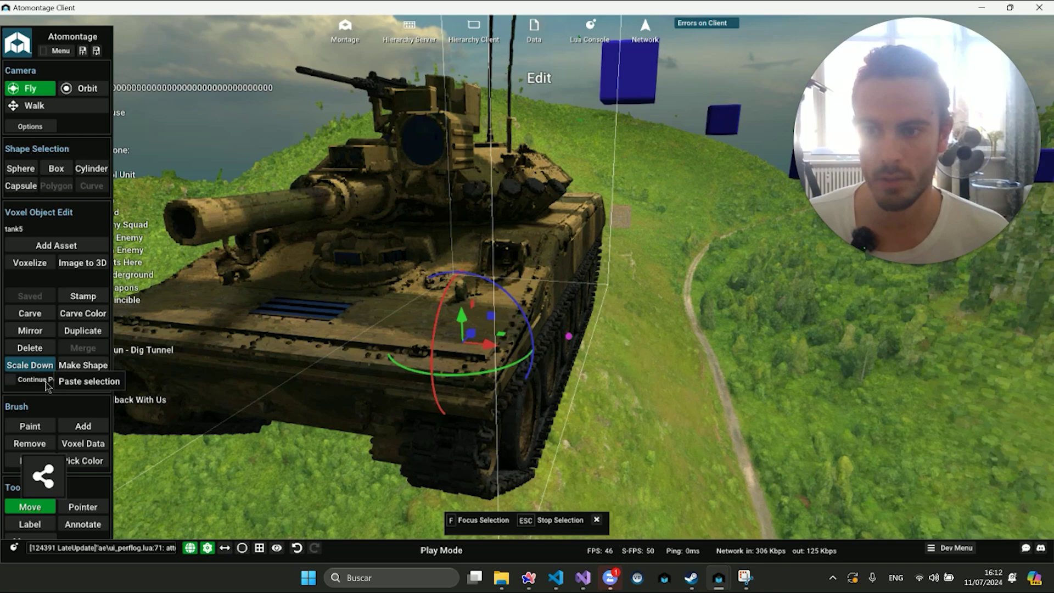
# Scale Down the tank into a coarser copy, tank 6, and fly between both tanks to compare
pyautogui.click(55, 365)
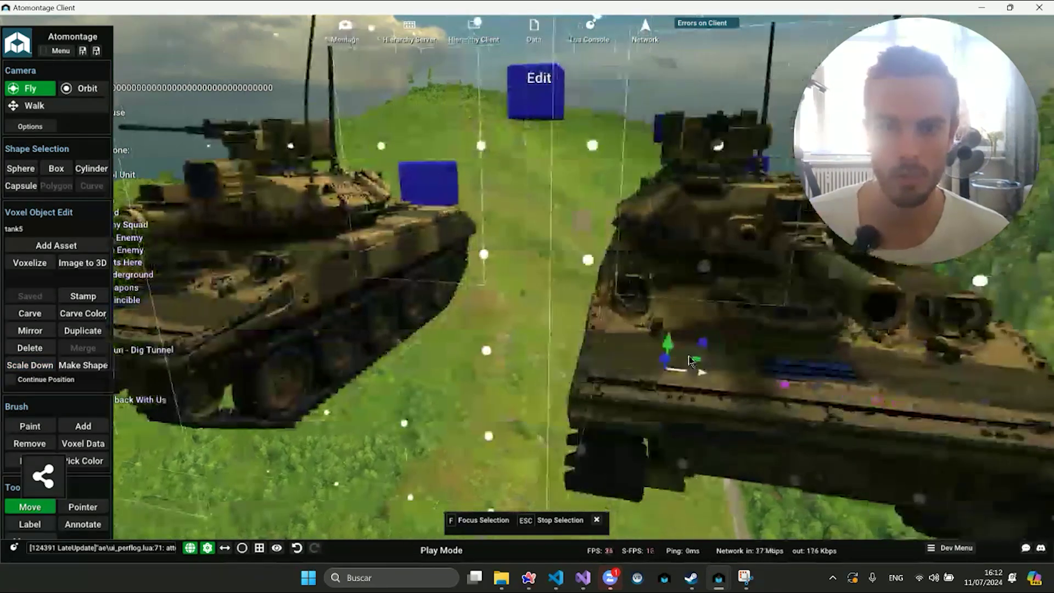
pyautogui.moveTo(689, 361)
pyautogui.mouseDown(button='right')
pyautogui.moveTo(579, 259)
pyautogui.moveTo(320, 393)
pyautogui.mouseUp(button='right')
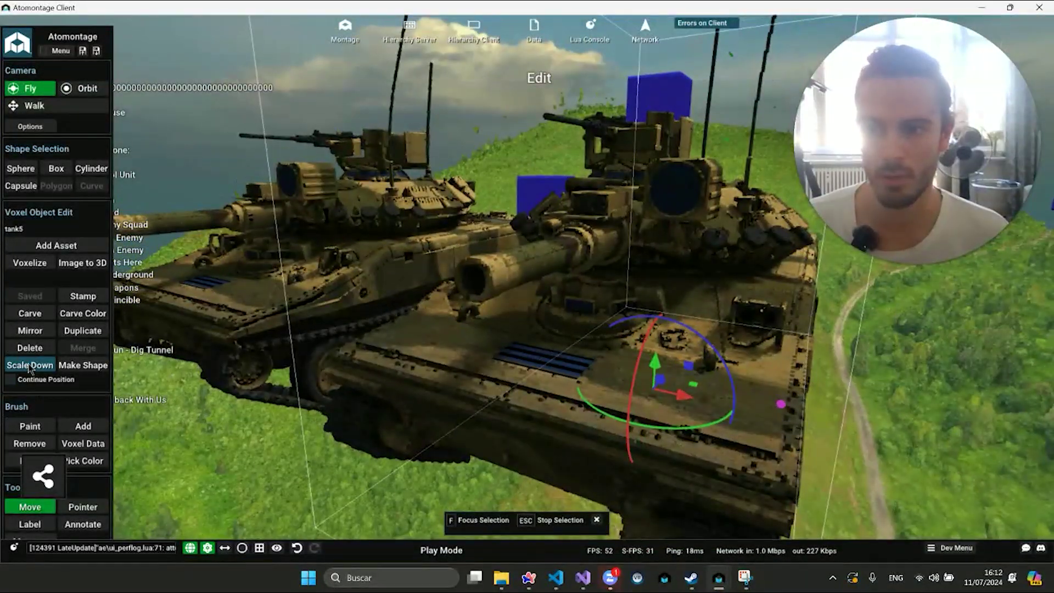
pyautogui.click(30, 366)
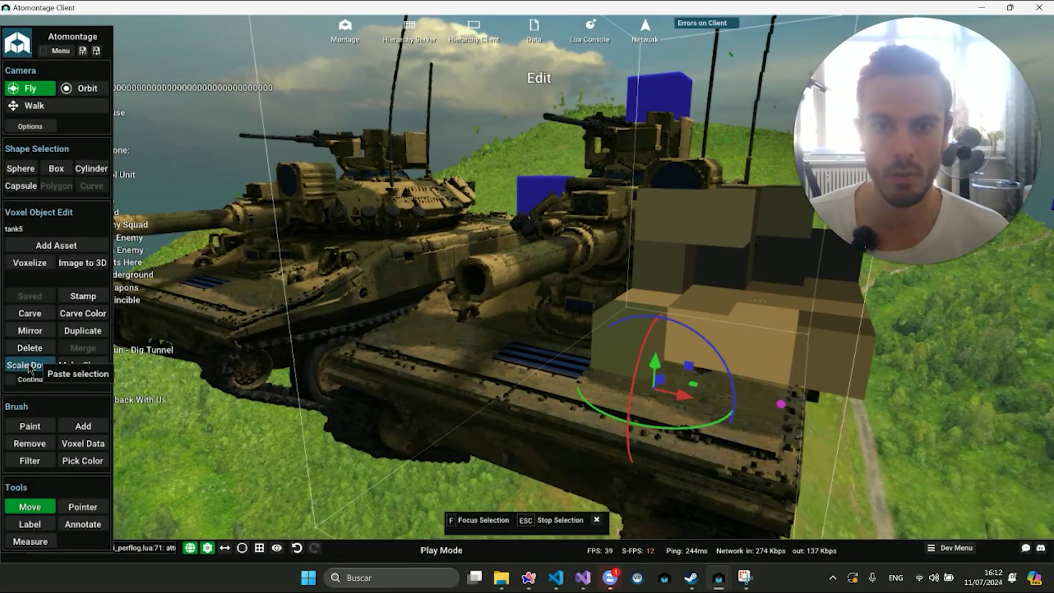
pyautogui.press('f')
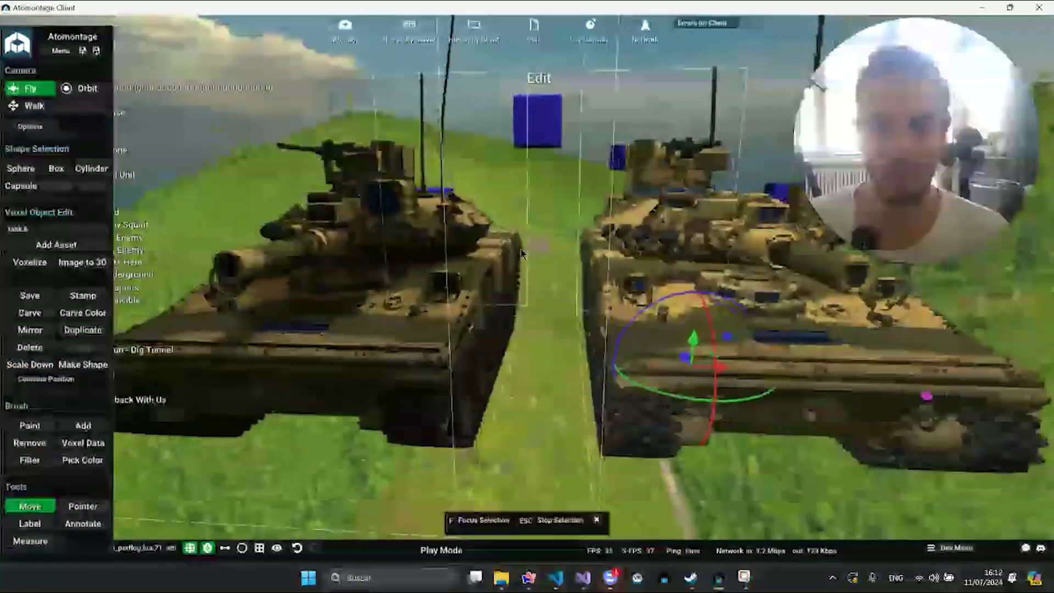
pyautogui.press('f')
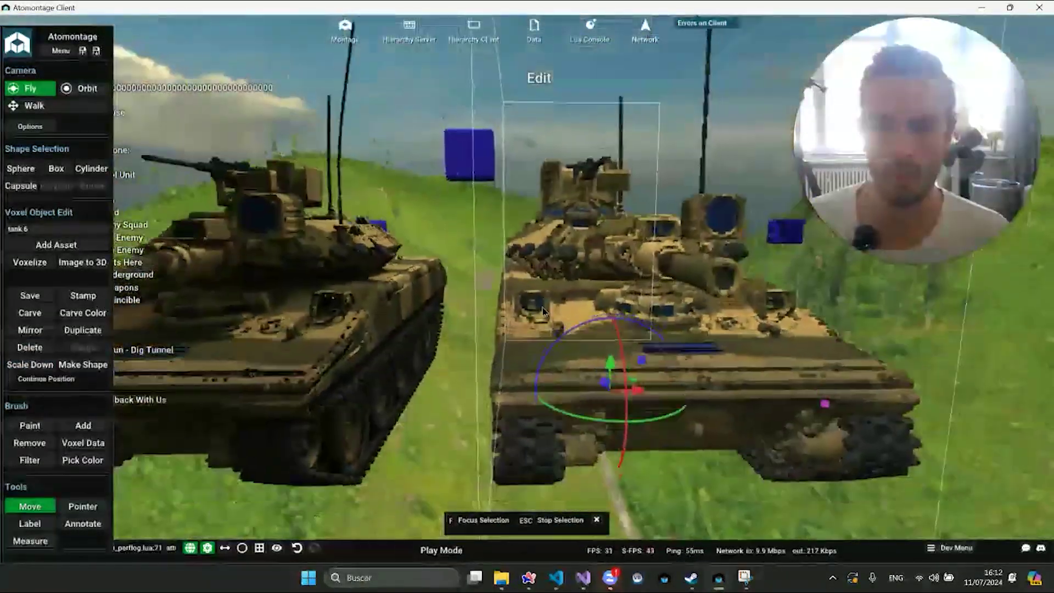
pyautogui.press('w')
pyautogui.press('a')
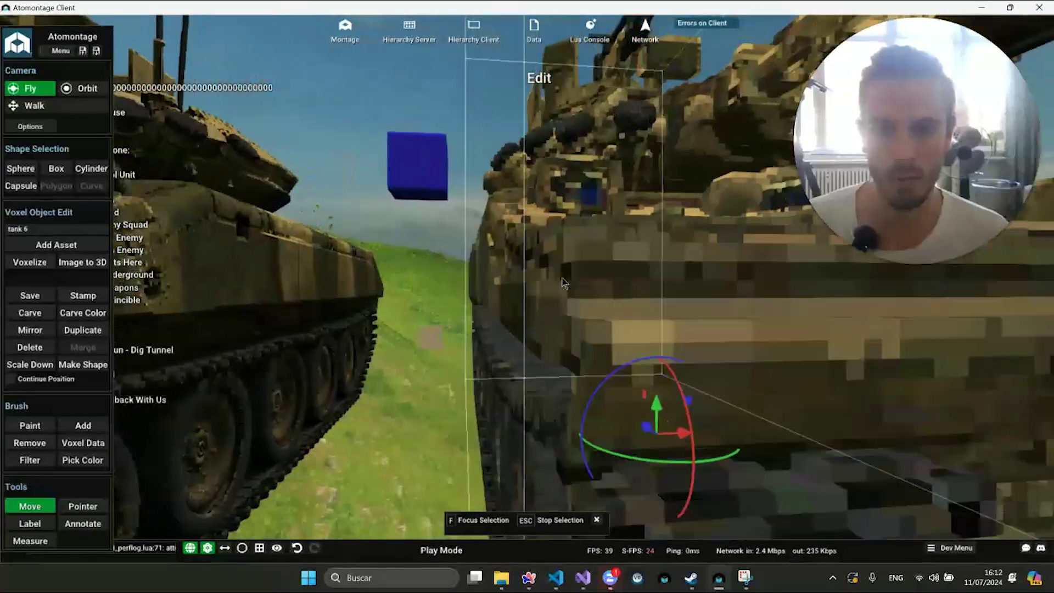
pyautogui.press('w')
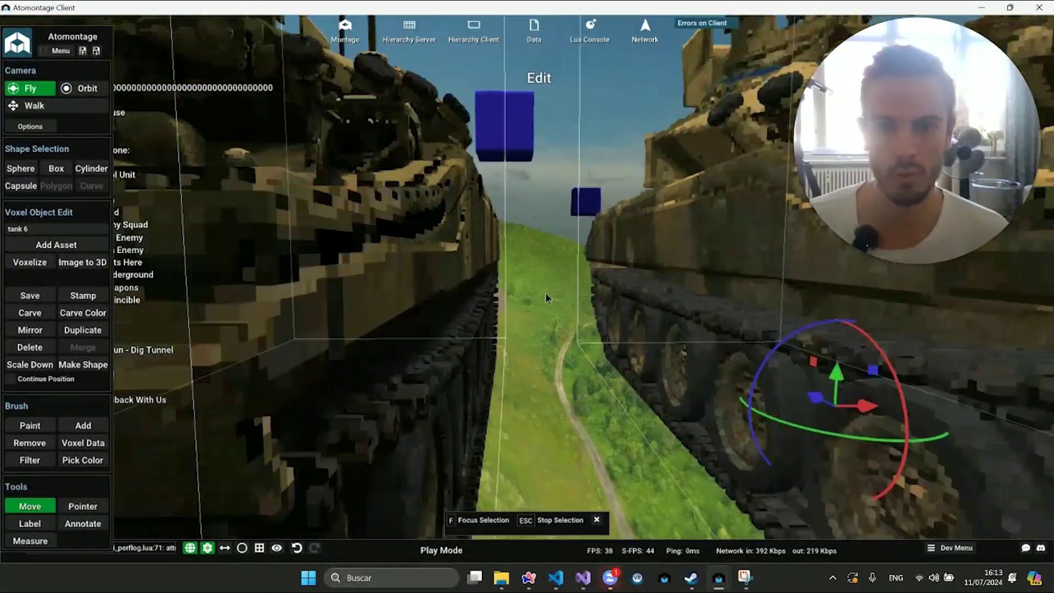
# Apply Scale Down again to tank 6 for coarser voxels and fly around to inspect it
pyautogui.press('s')
pyautogui.press('f')
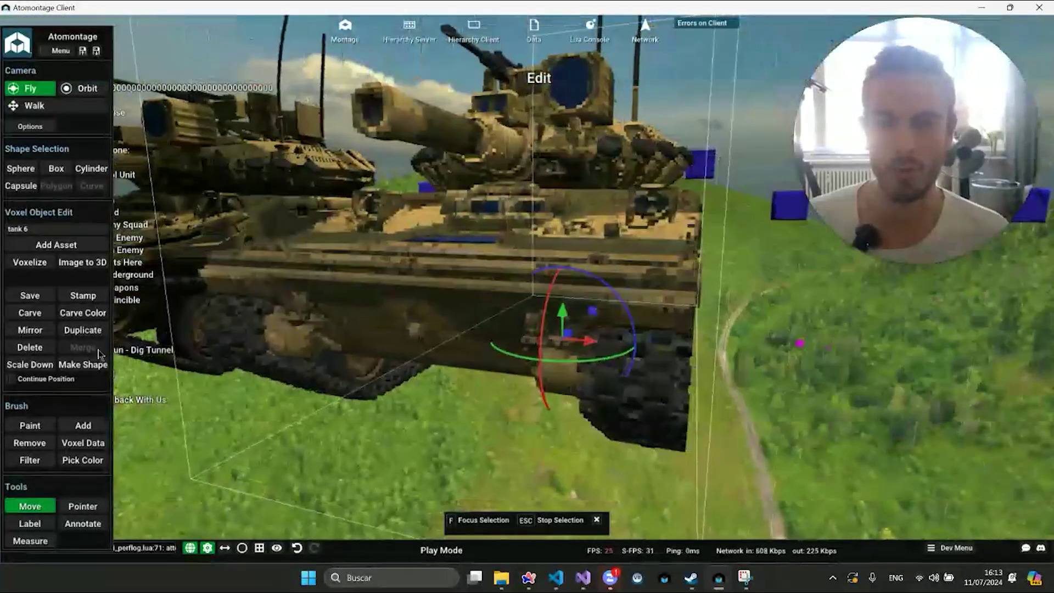
pyautogui.click(49, 366)
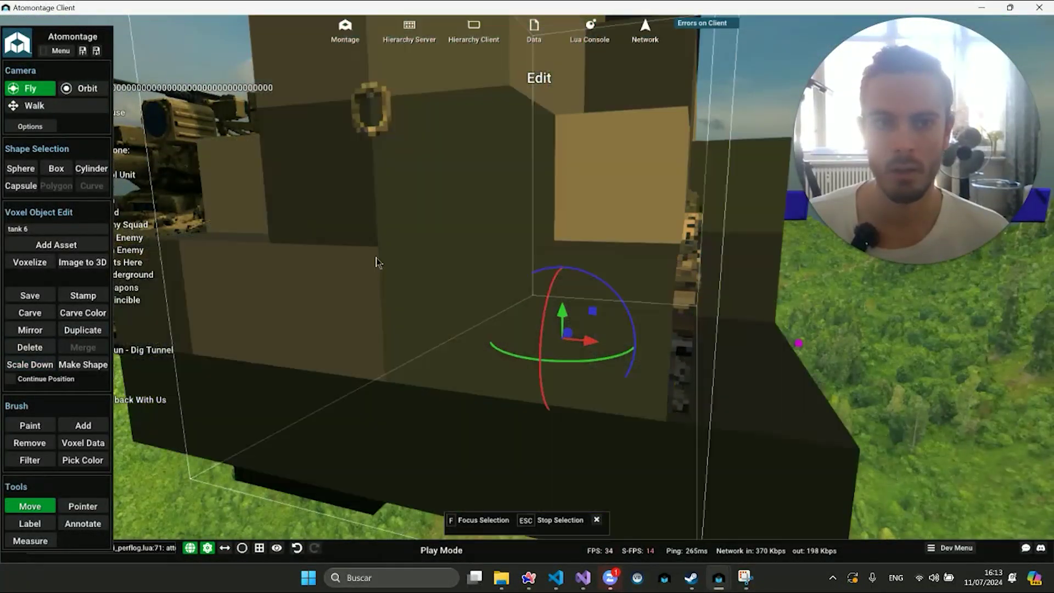
pyautogui.press('w')
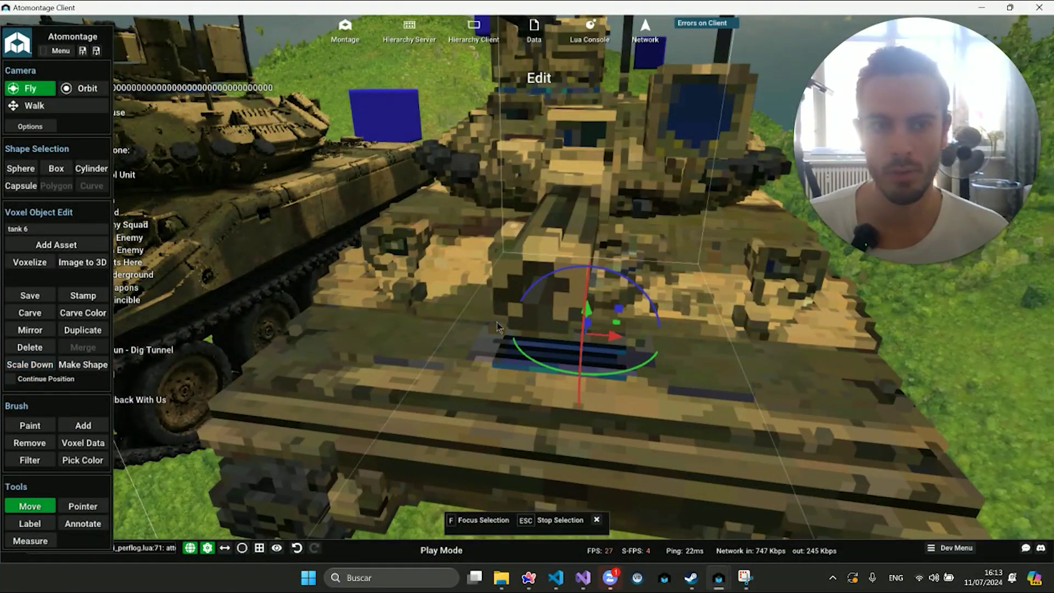
pyautogui.press('s')
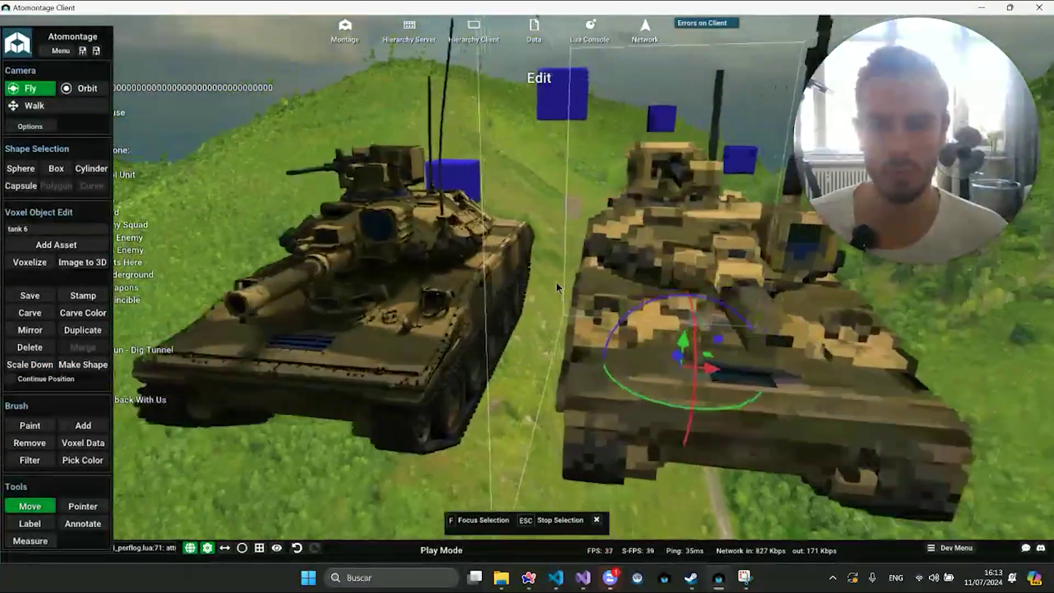
pyautogui.press('d')
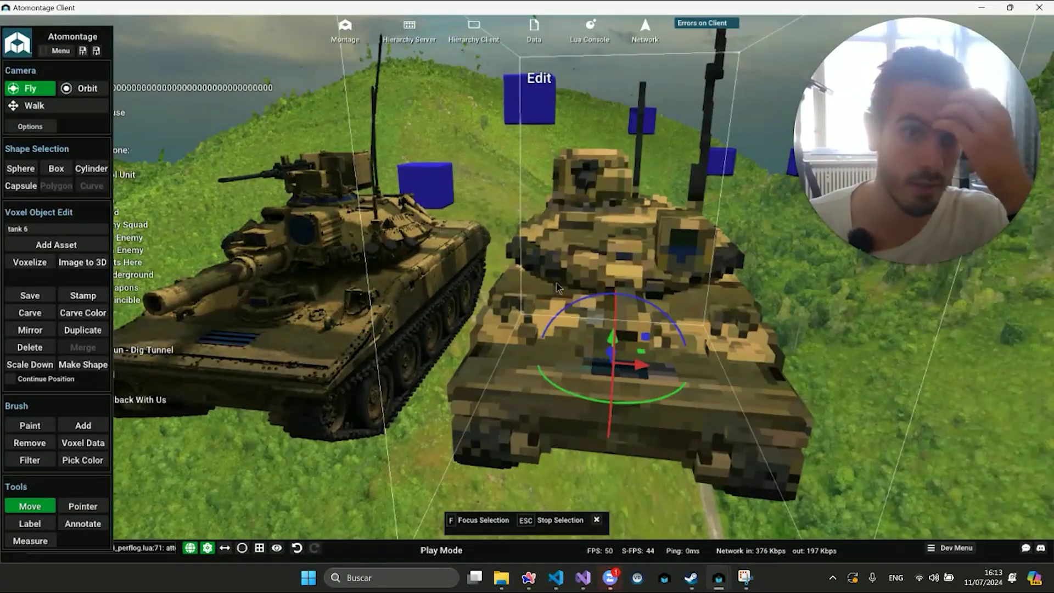
pyautogui.press('w')
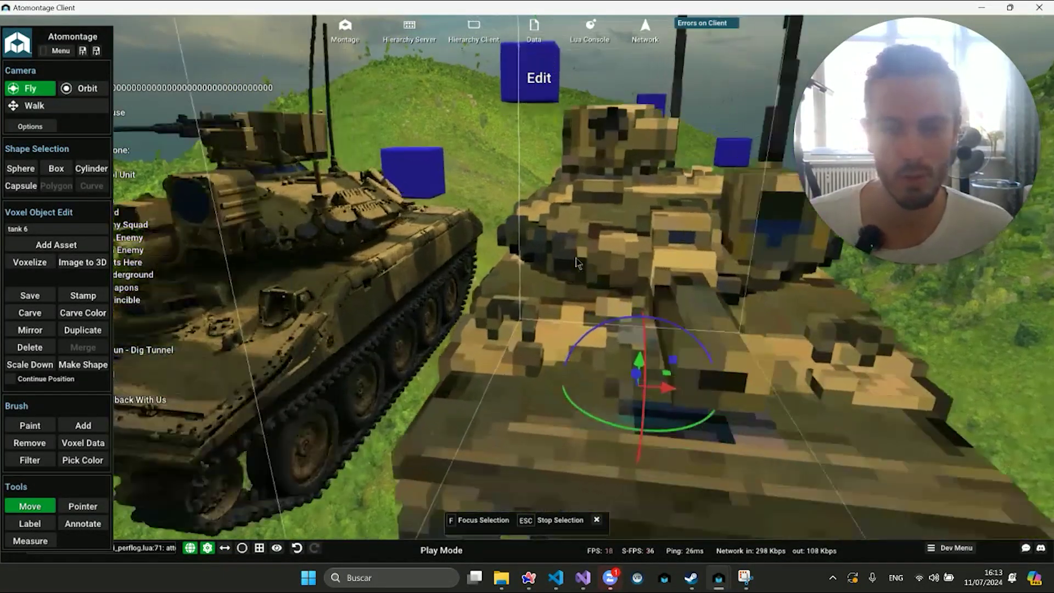
pyautogui.press('s')
pyautogui.press('w')
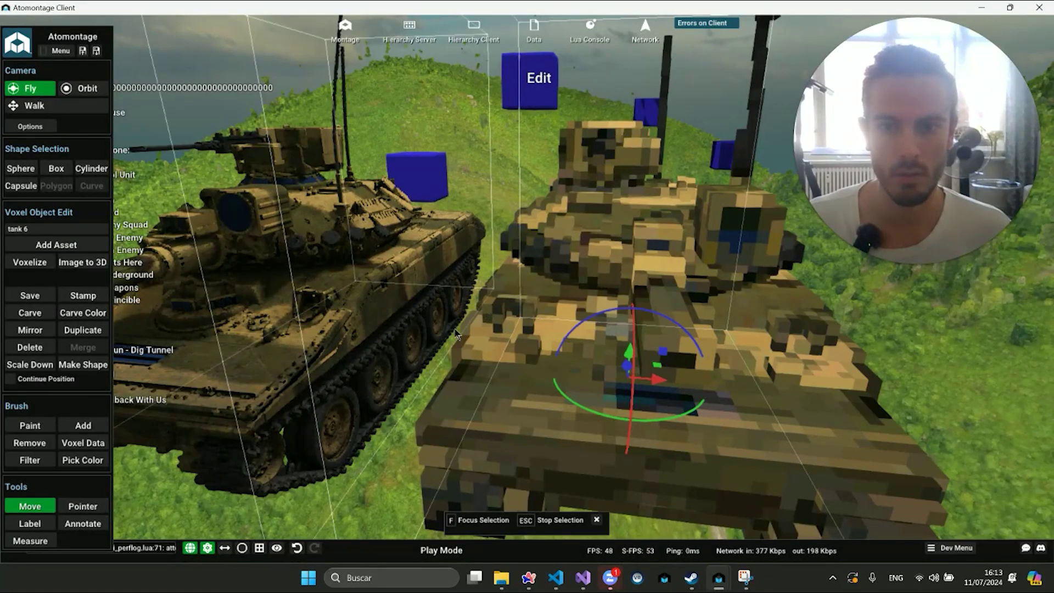
# Release the tank 6 selection with Esc and fly the camera back in toward the blocky right tank
pyautogui.press('s')
pyautogui.press('Escape')
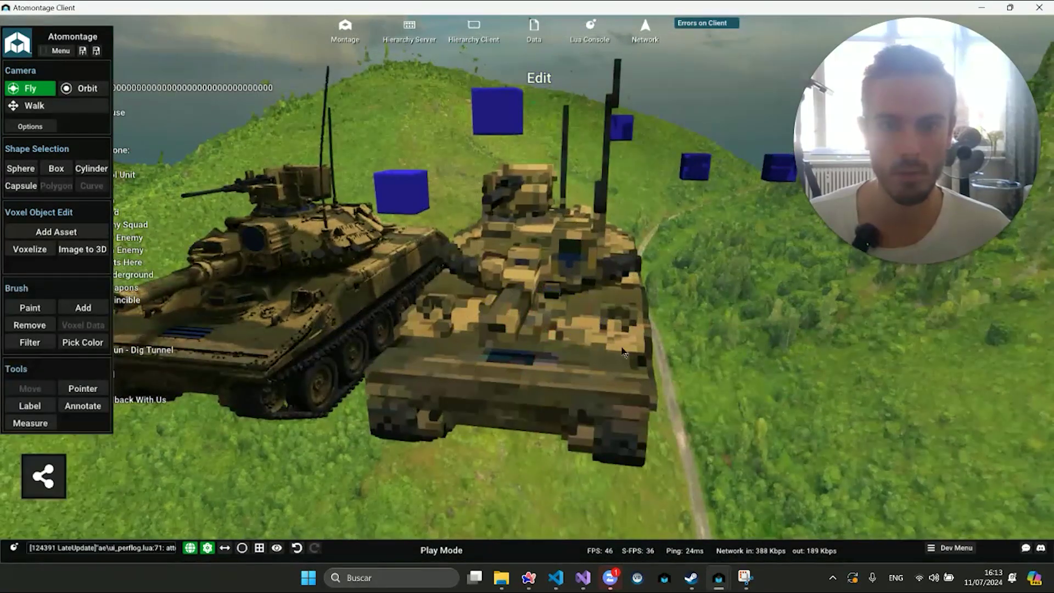
pyautogui.press('w')
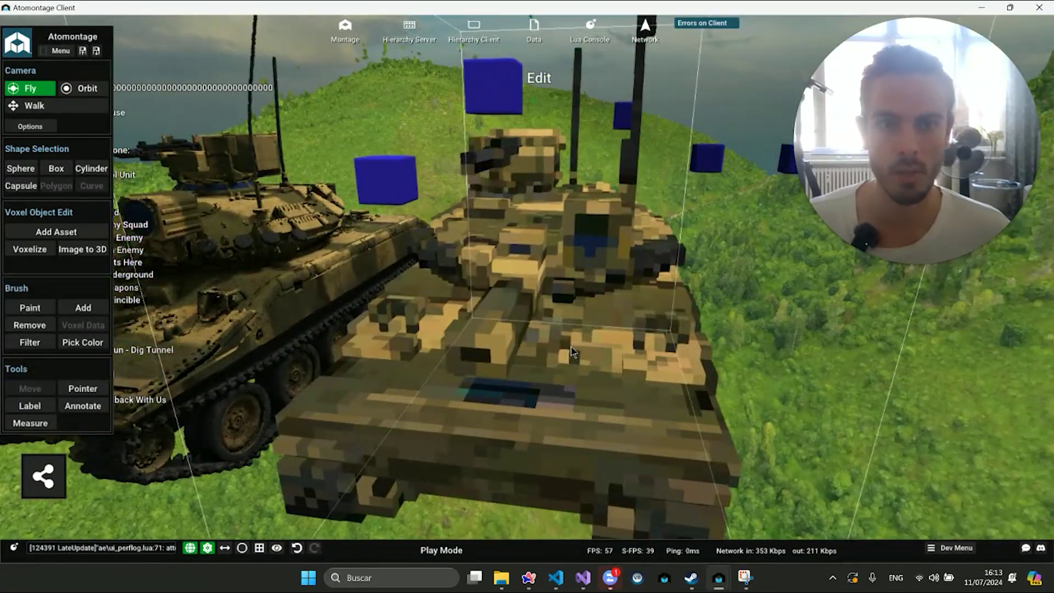
pyautogui.press('s')
pyautogui.press('w')
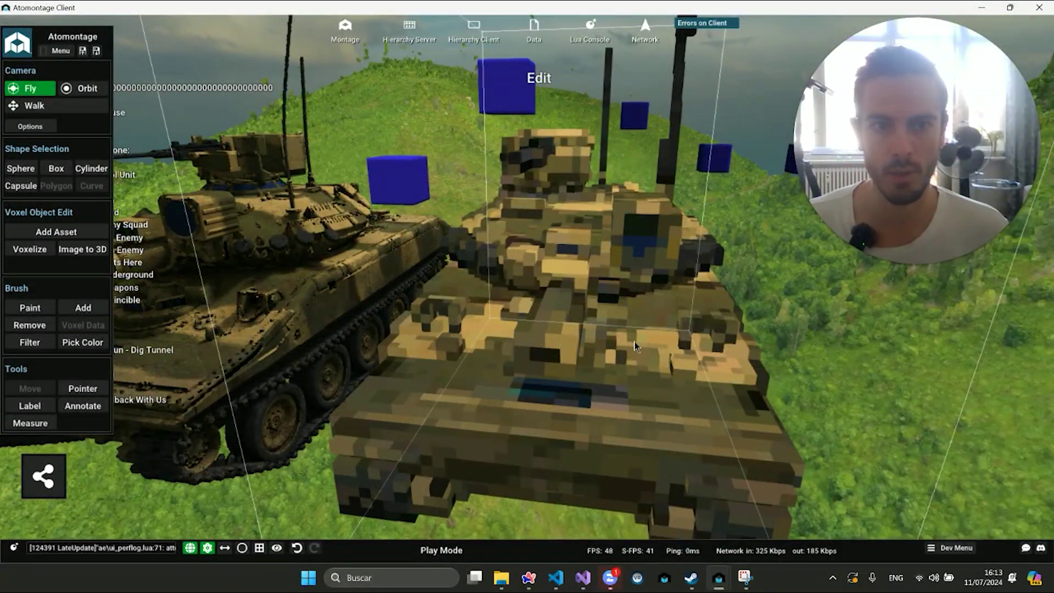
pyautogui.press('s')
pyautogui.press('w')
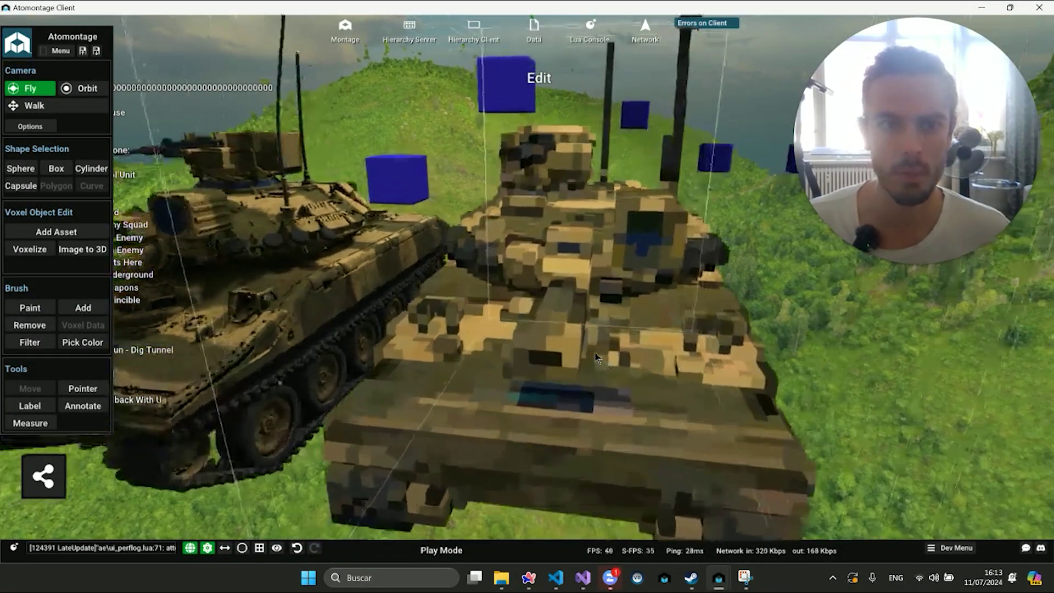
pyautogui.press('s')
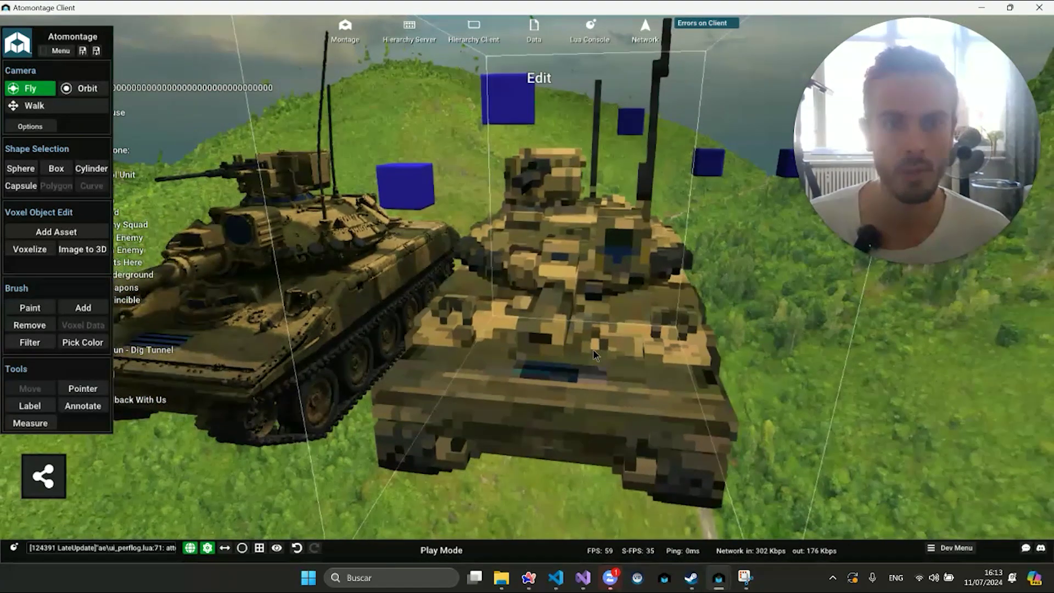
pyautogui.press('w')
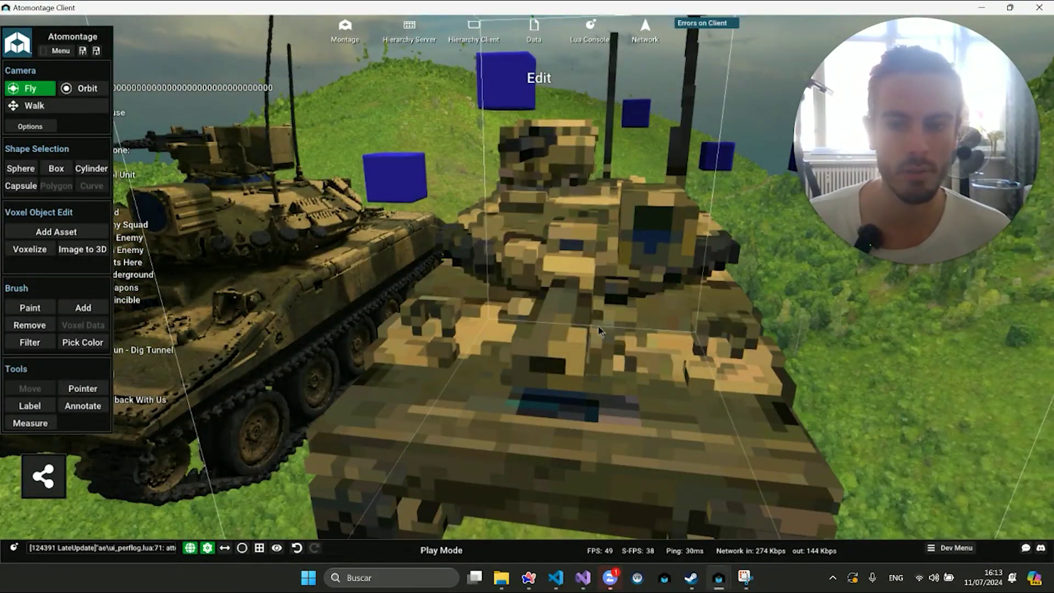
pyautogui.press('s')
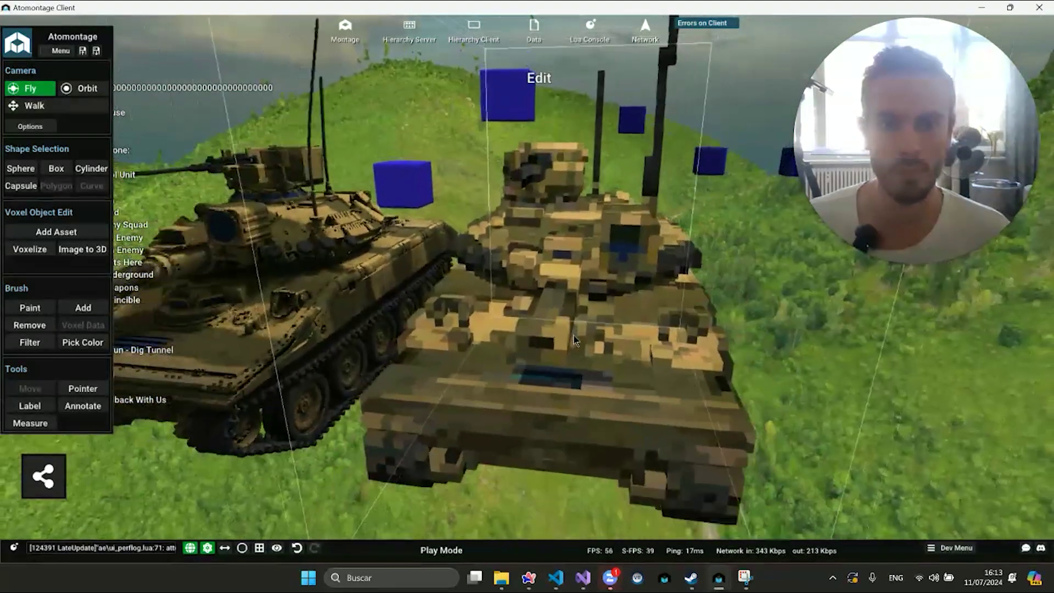
pyautogui.press('w')
pyautogui.click(555, 339)
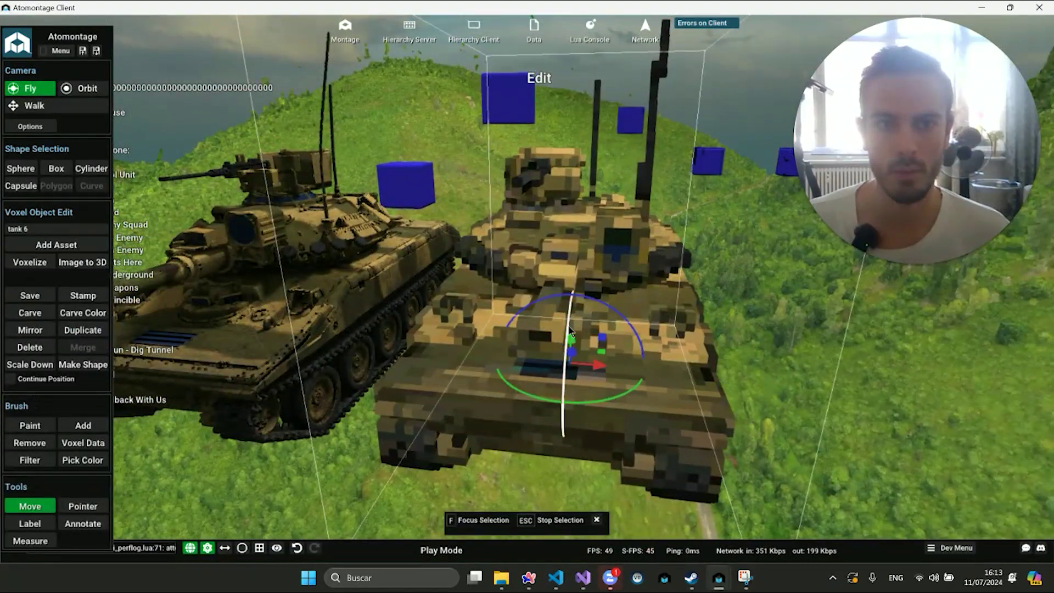
pyautogui.press('w')
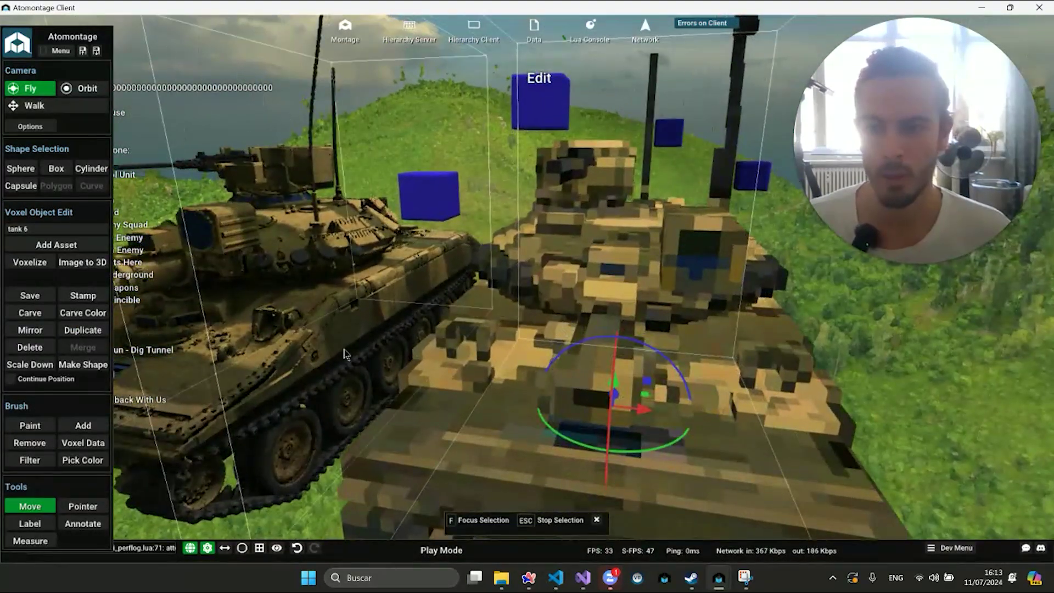
pyautogui.press('s')
pyautogui.press('d')
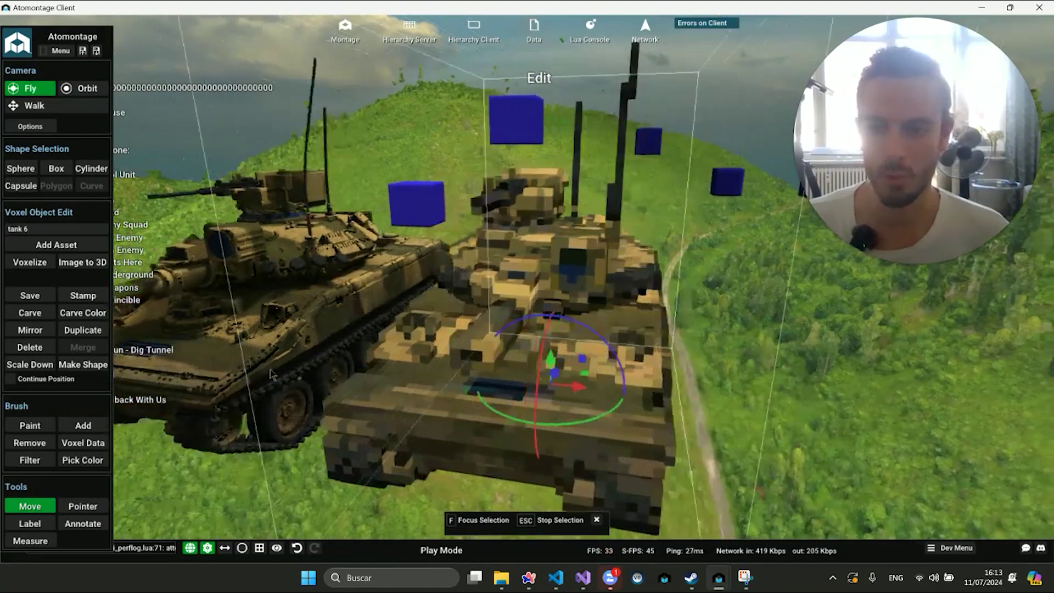
pyautogui.press('w')
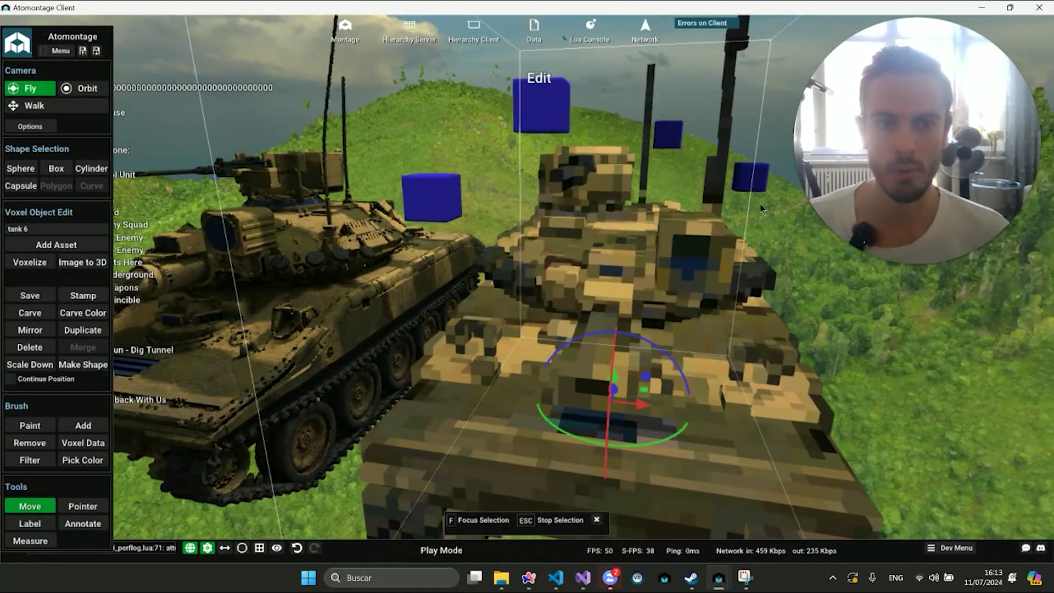
pyautogui.press('d')
pyautogui.press('s')
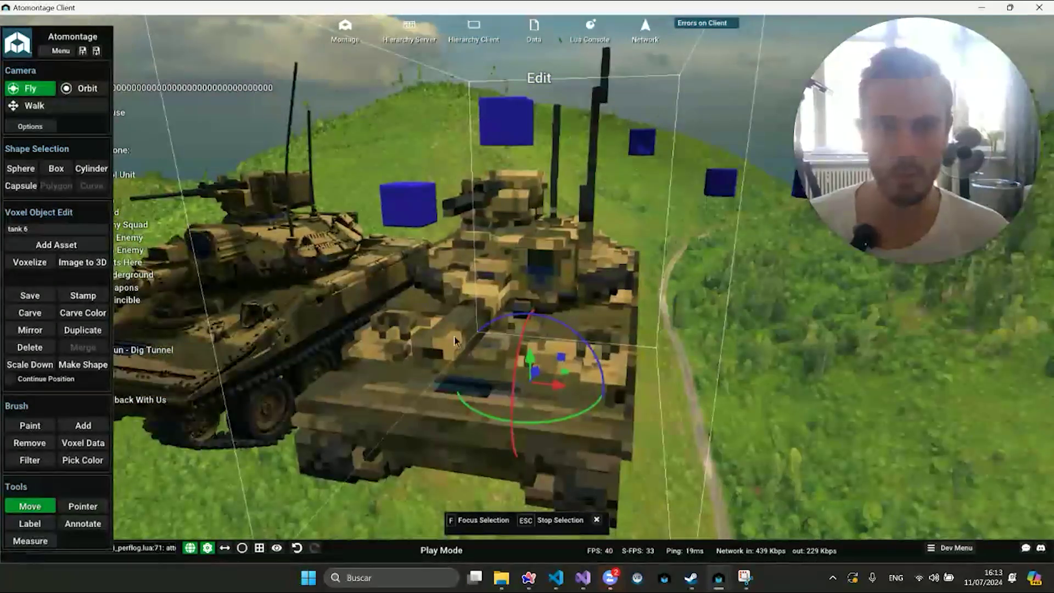
pyautogui.press('d')
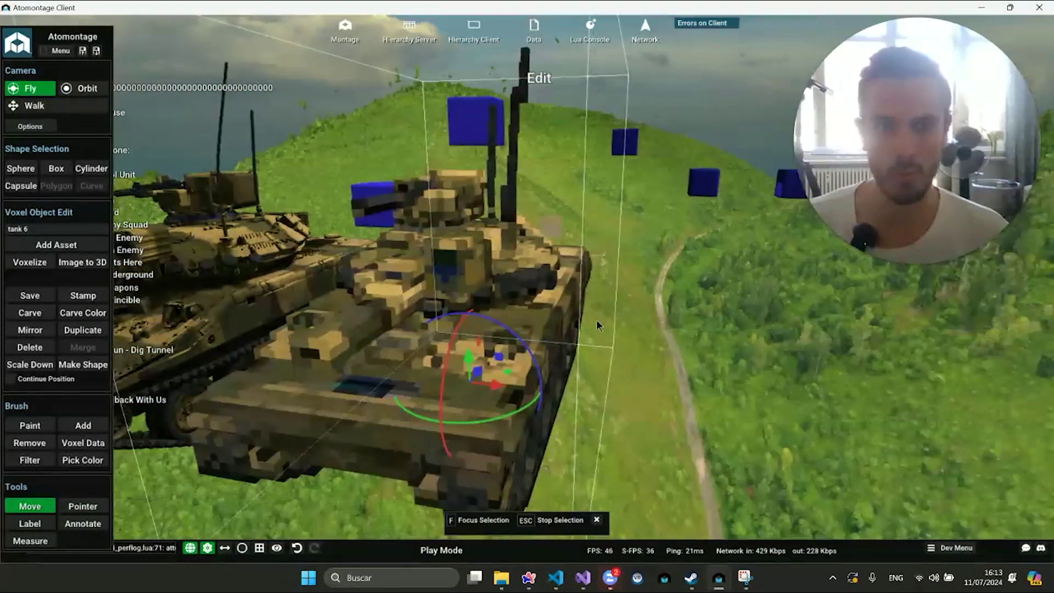
pyautogui.press('s')
pyautogui.press('w')
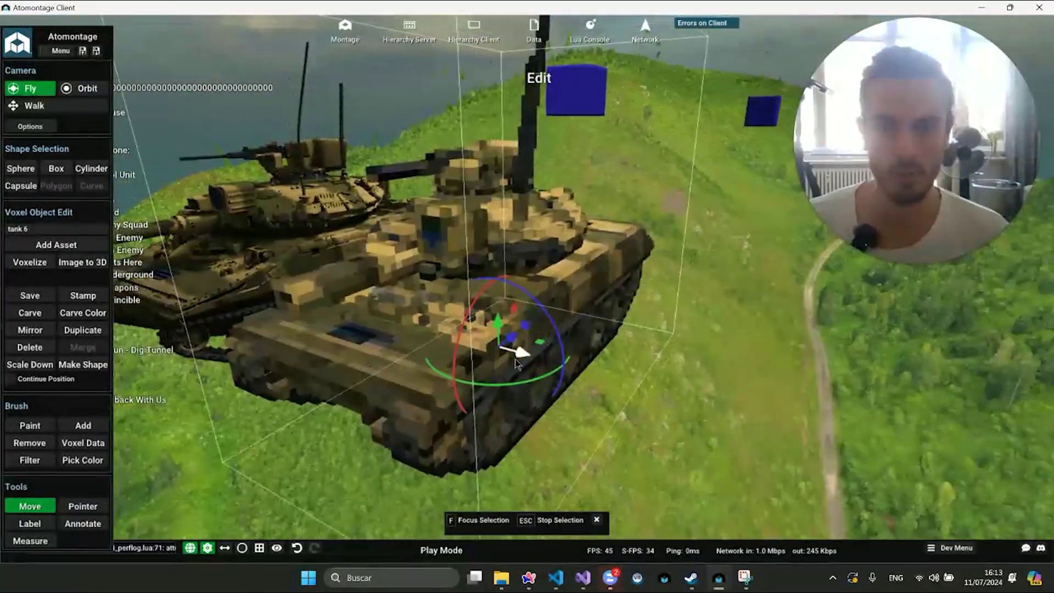
pyautogui.moveTo(516, 362)
pyautogui.mouseDown(button='right')
pyautogui.moveTo(529, 385)
pyautogui.moveTo(549, 317)
pyautogui.moveTo(433, 332)
pyautogui.moveTo(595, 310)
pyautogui.mouseUp(button='right')
pyautogui.press('w')
pyautogui.press('s')
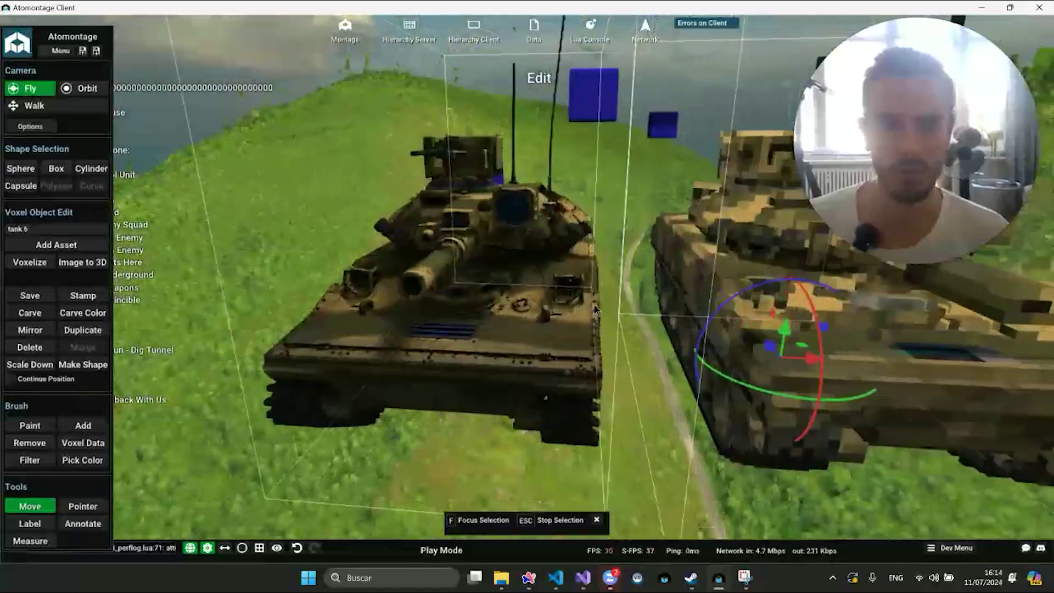
pyautogui.press('d')
pyautogui.press('s')
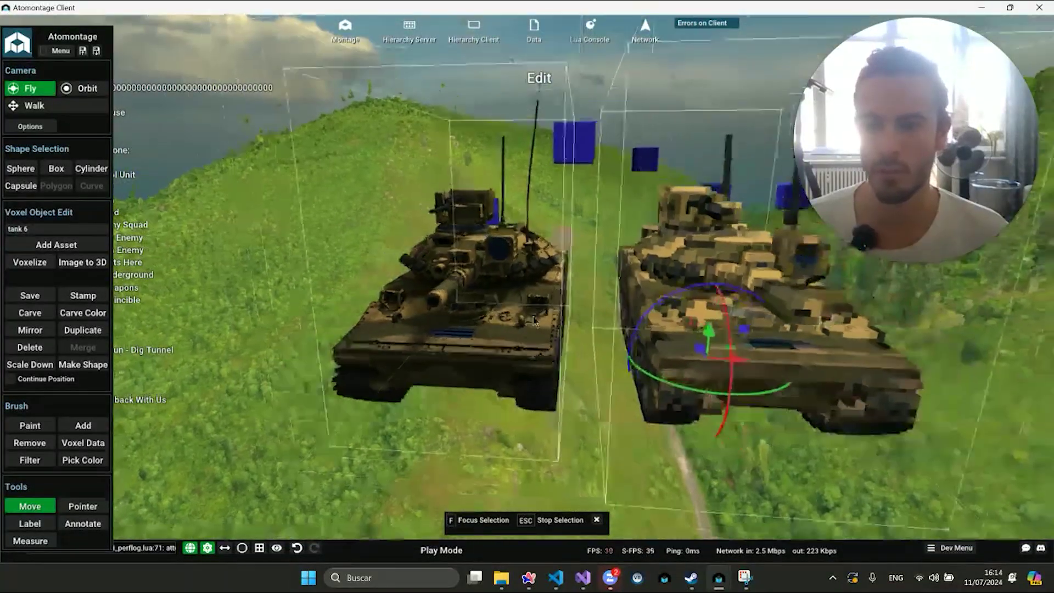
pyautogui.moveTo(532, 325)
pyautogui.mouseDown(button='right')
pyautogui.moveTo(574, 217)
pyautogui.moveTo(433, 284)
pyautogui.moveTo(453, 299)
pyautogui.mouseUp(button='right')
pyautogui.press('w')
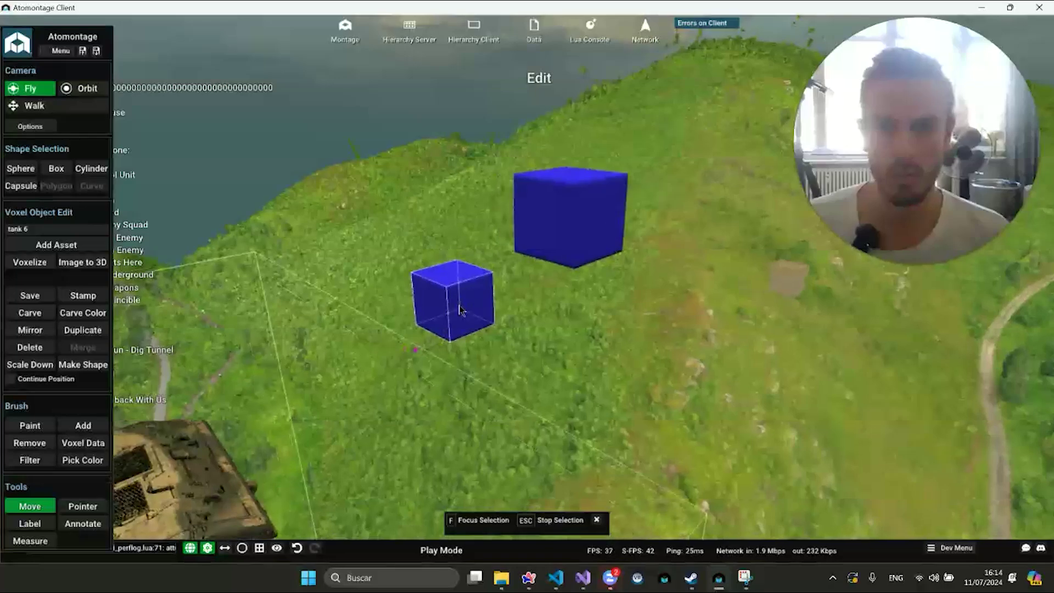
pyautogui.click(453, 299)
pyautogui.moveTo(560, 242); pyautogui.dragTo(629, 228, button='right')
pyautogui.press('s')
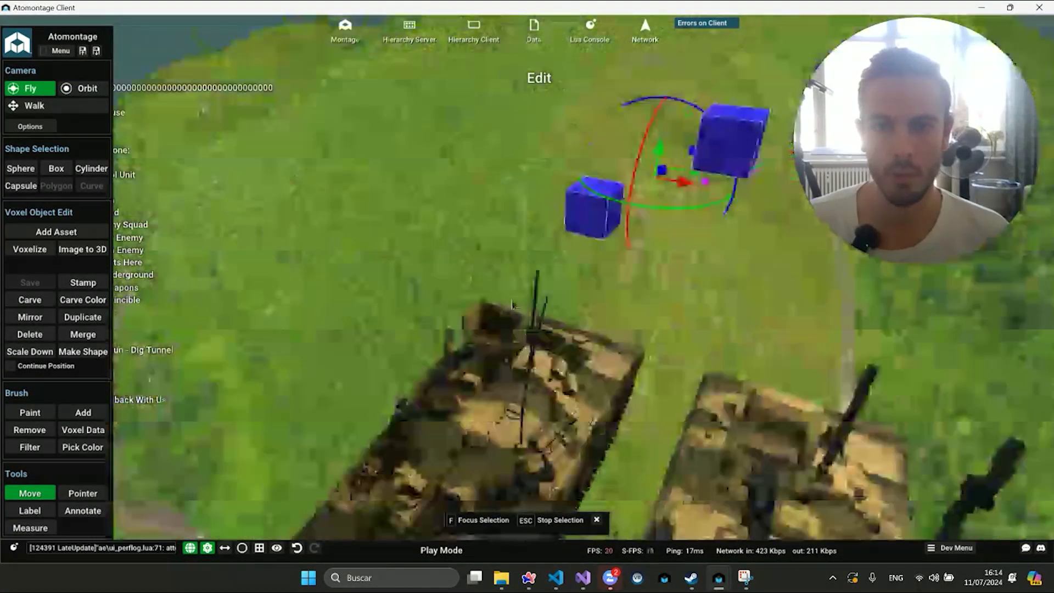
pyautogui.press('w')
pyautogui.click(629, 228)
pyautogui.press('w')
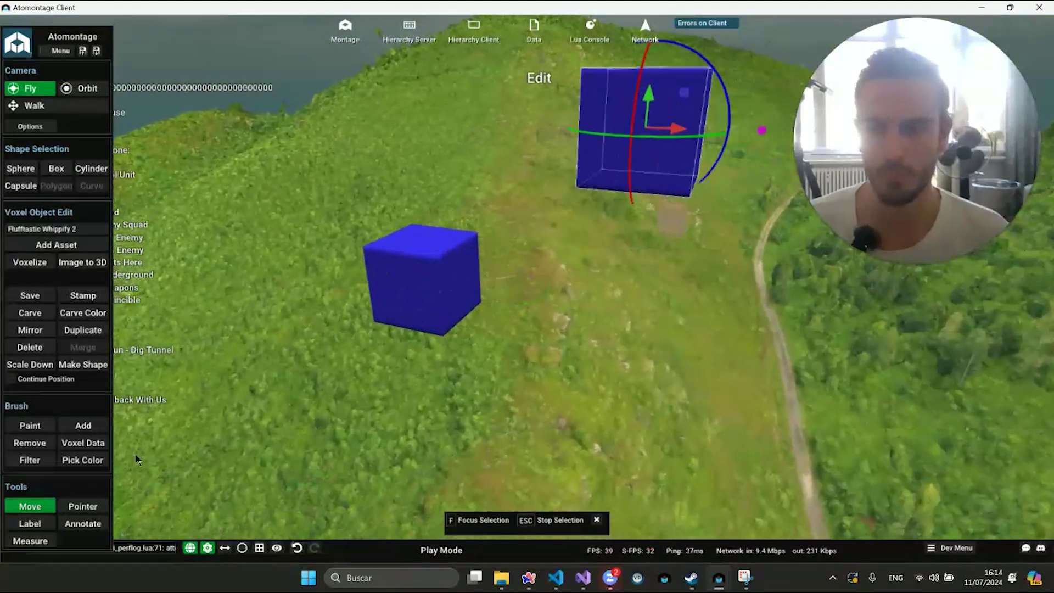
pyautogui.click(443, 299)
pyautogui.moveTo(443, 299); pyautogui.dragTo(378, 373)
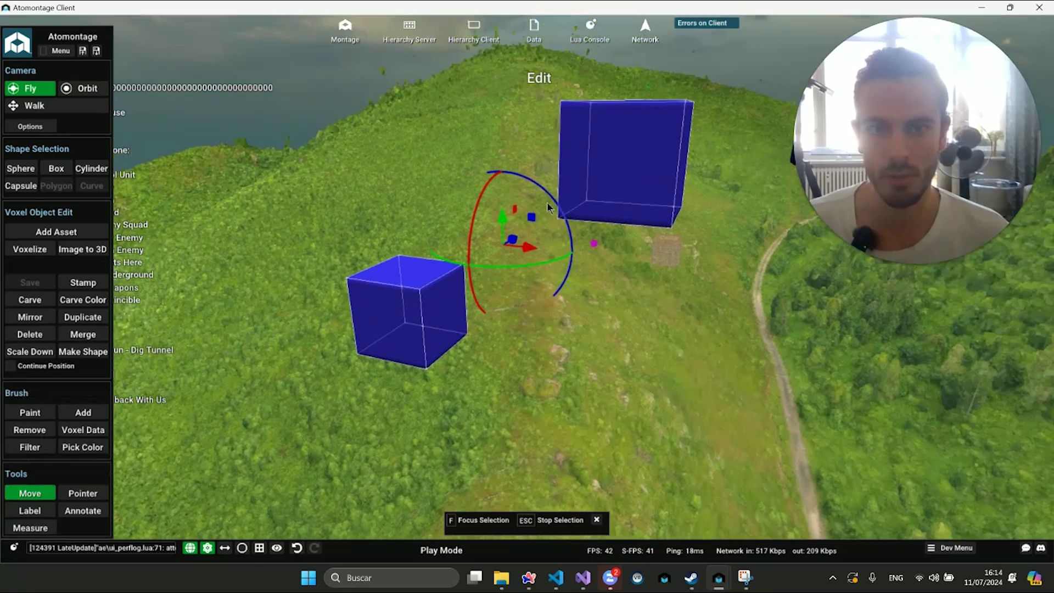
pyautogui.click(378, 373)
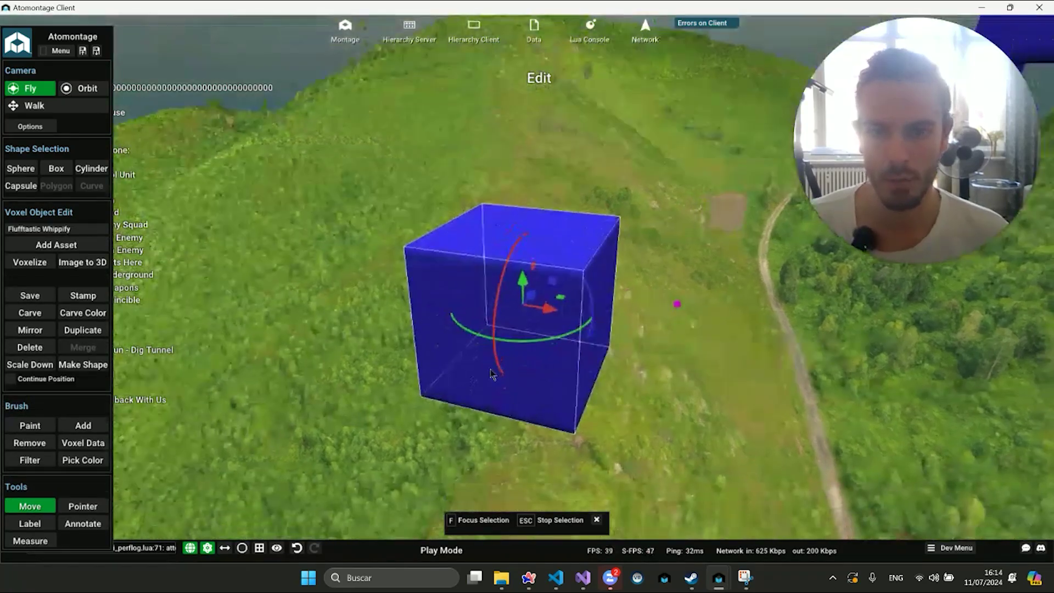
pyautogui.press('s')
pyautogui.click(581, 412)
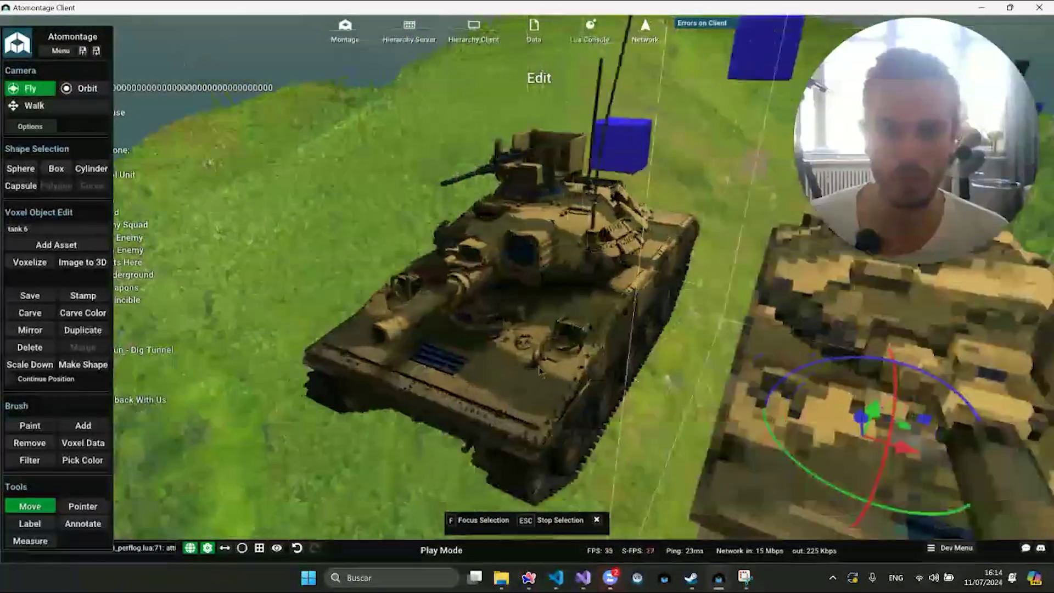
pyautogui.moveTo(670, 356); pyautogui.dragTo(686, 373, button='right')
pyautogui.click(456, 395)
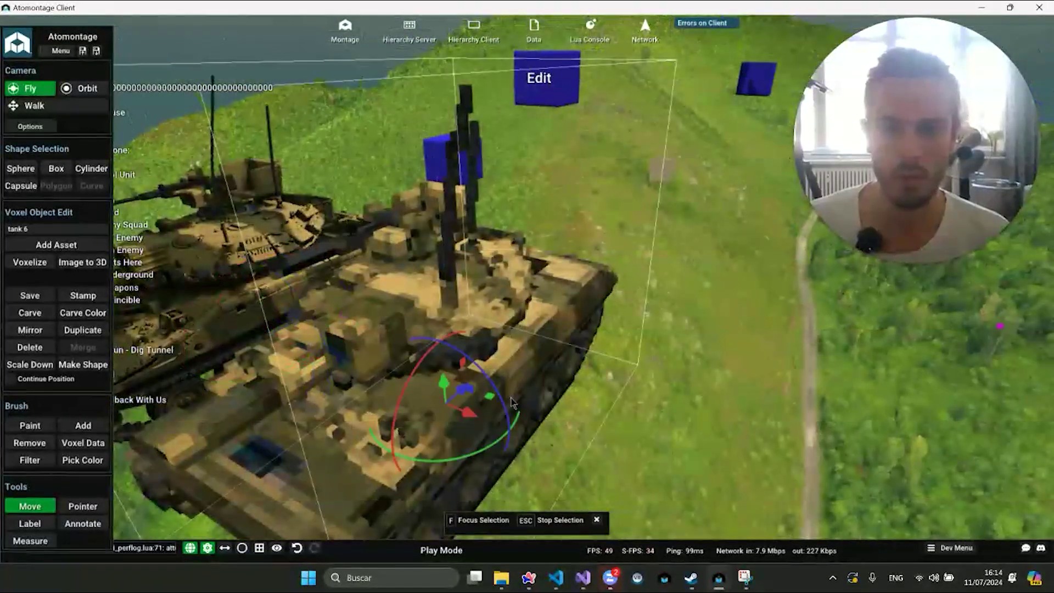
# Reselect tank 6, give it a box shape, and drag the box around
pyautogui.click(30, 442)
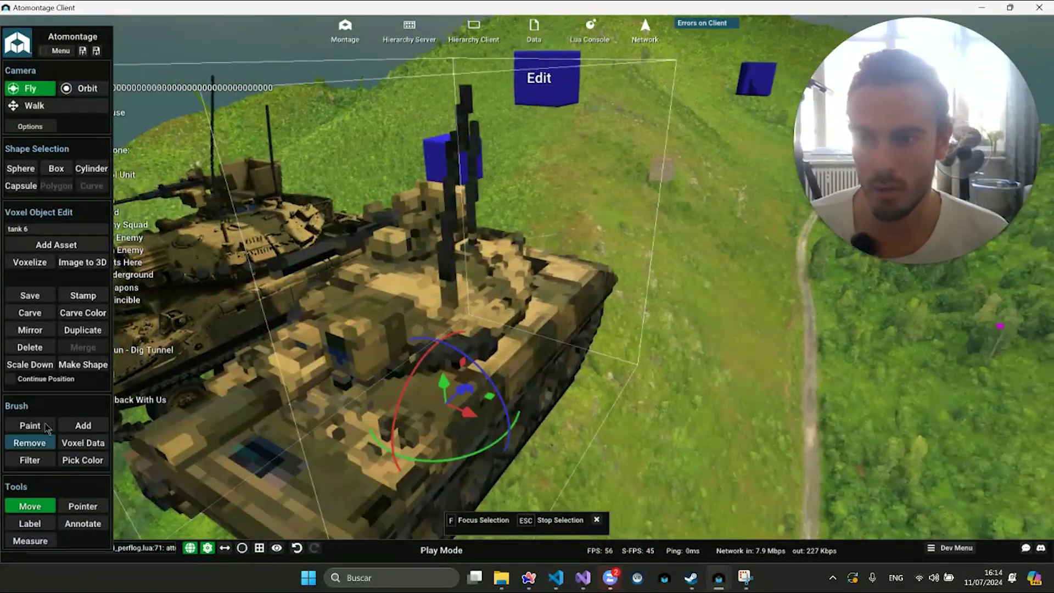
pyautogui.click(86, 371)
pyautogui.moveTo(359, 319); pyautogui.dragTo(468, 292, button='right')
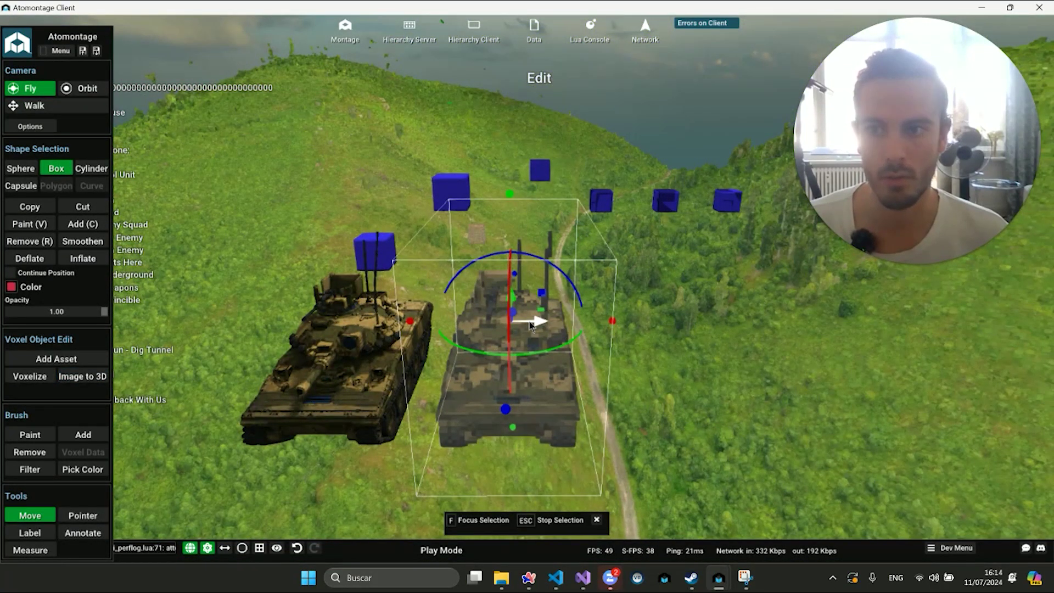
pyautogui.moveTo(541, 326); pyautogui.dragTo(733, 319)
pyautogui.moveTo(714, 318)
pyautogui.mouseDown(button='right')
pyautogui.moveTo(582, 343)
pyautogui.moveTo(669, 327)
pyautogui.mouseUp(button='right')
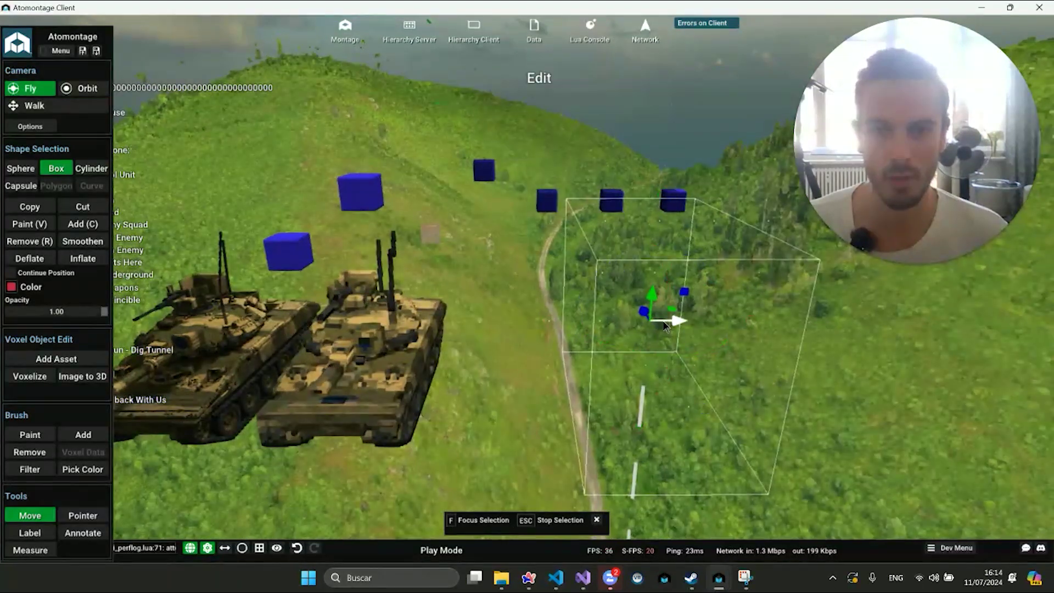
pyautogui.moveTo(665, 325); pyautogui.dragTo(612, 256)
# Select a blue cube, focus on it, and turn it into a box shape
pyautogui.click(606, 199)
pyautogui.press('f')
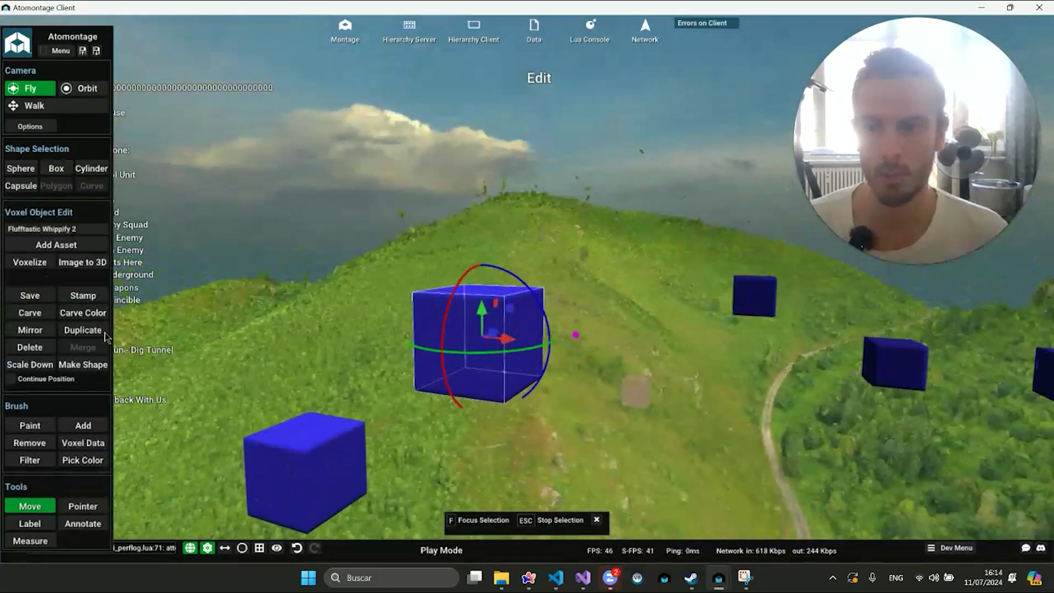
pyautogui.click(82, 363)
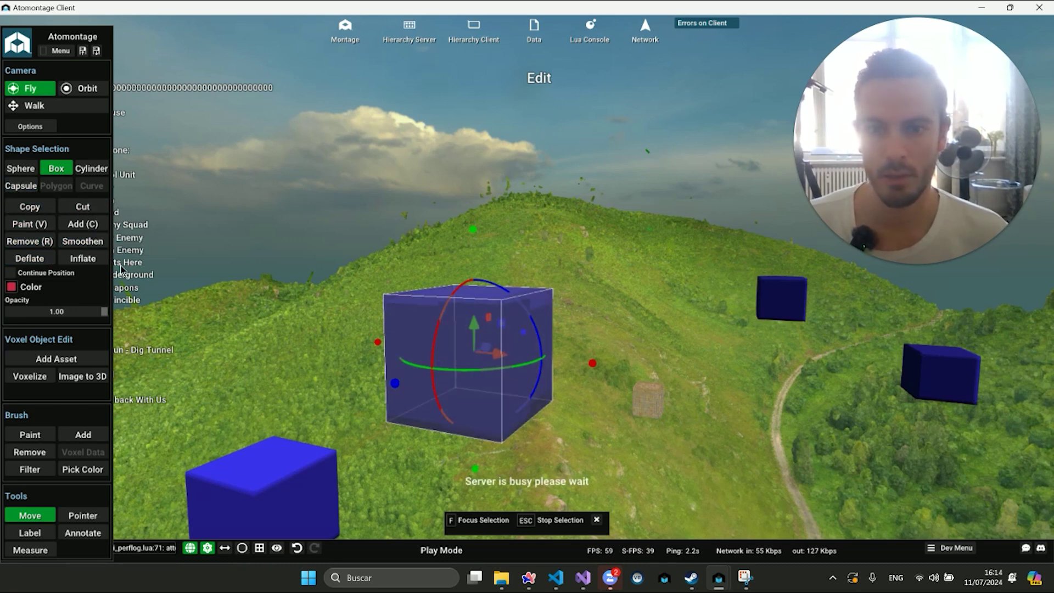
pyautogui.press('a')
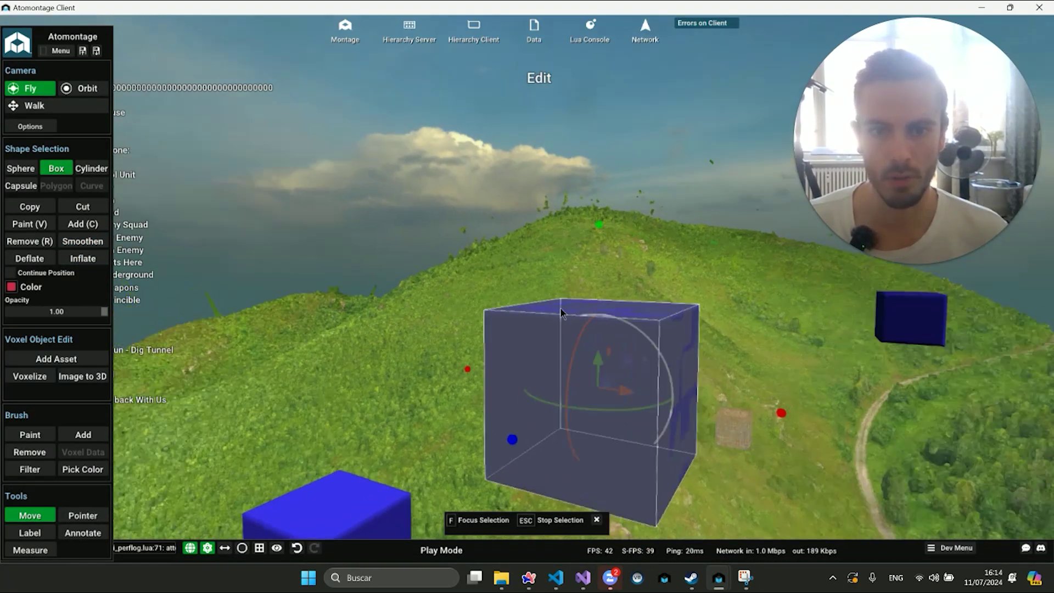
pyautogui.moveTo(655, 279); pyautogui.dragTo(413, 394, button='right')
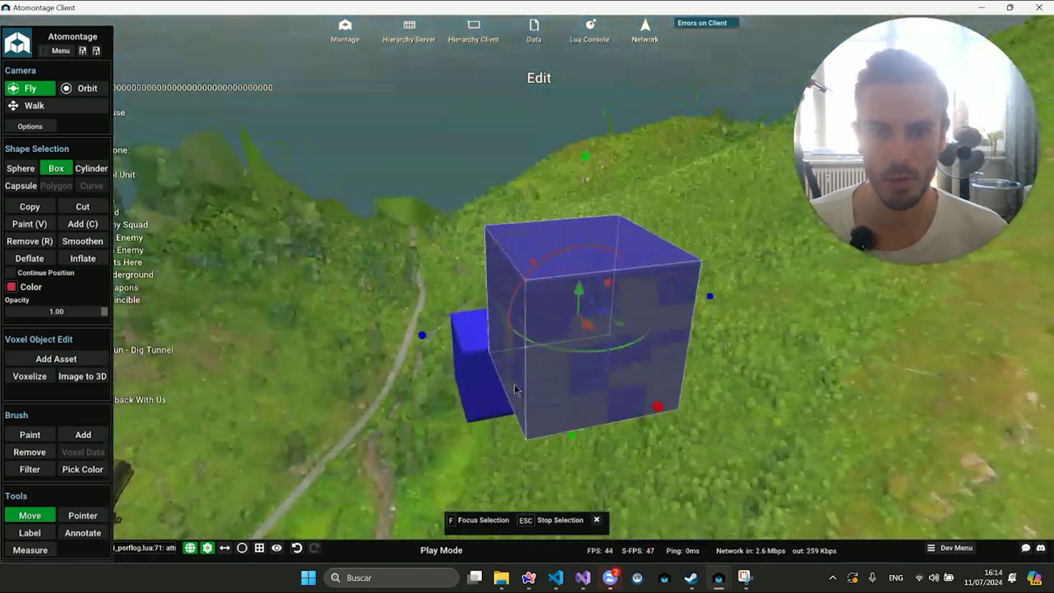
pyautogui.press('Escape')
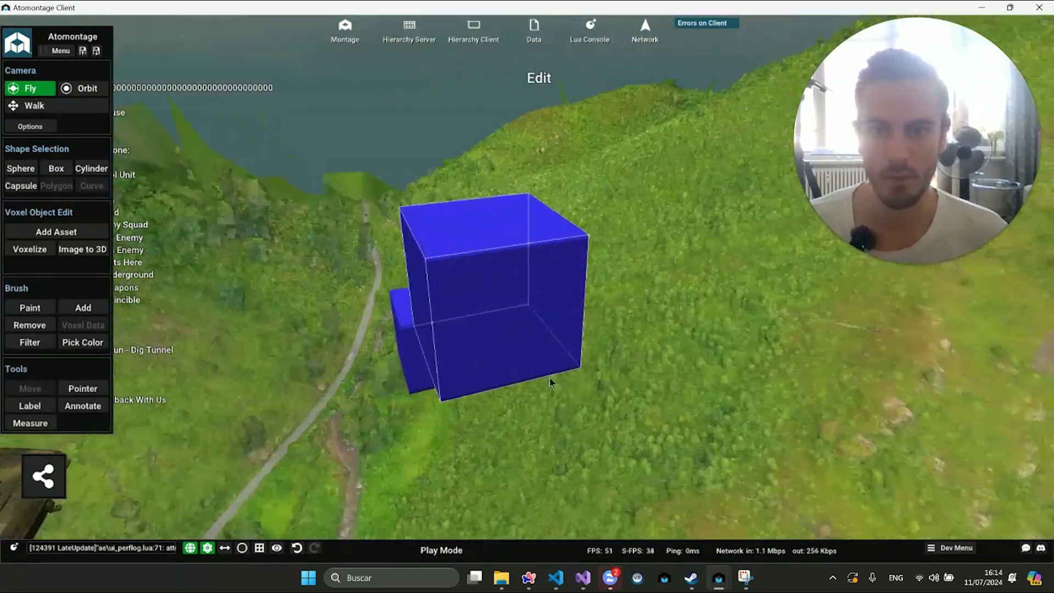
# Enlarge the blue box and shift it left with the gizmo, then clear the selection
pyautogui.scroll(1, 549, 378)
pyautogui.scroll(1, 536, 324)
pyautogui.click(510, 274)
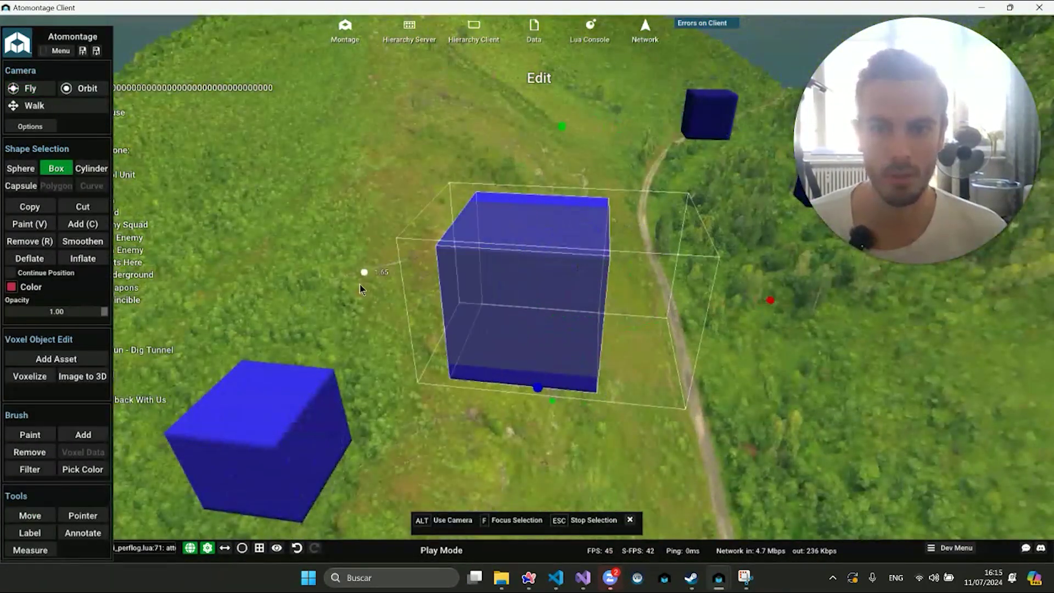
pyautogui.click(543, 264)
pyautogui.press('f')
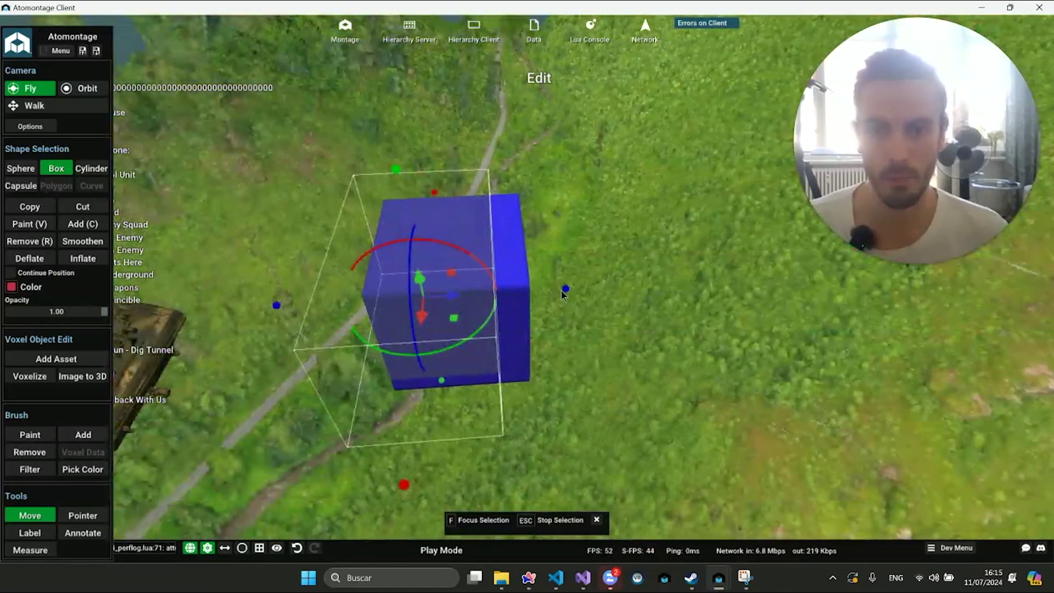
pyautogui.keyDown('alt'); pyautogui.moveTo(523, 285); pyautogui.dragTo(587, 321); pyautogui.keyUp('alt')
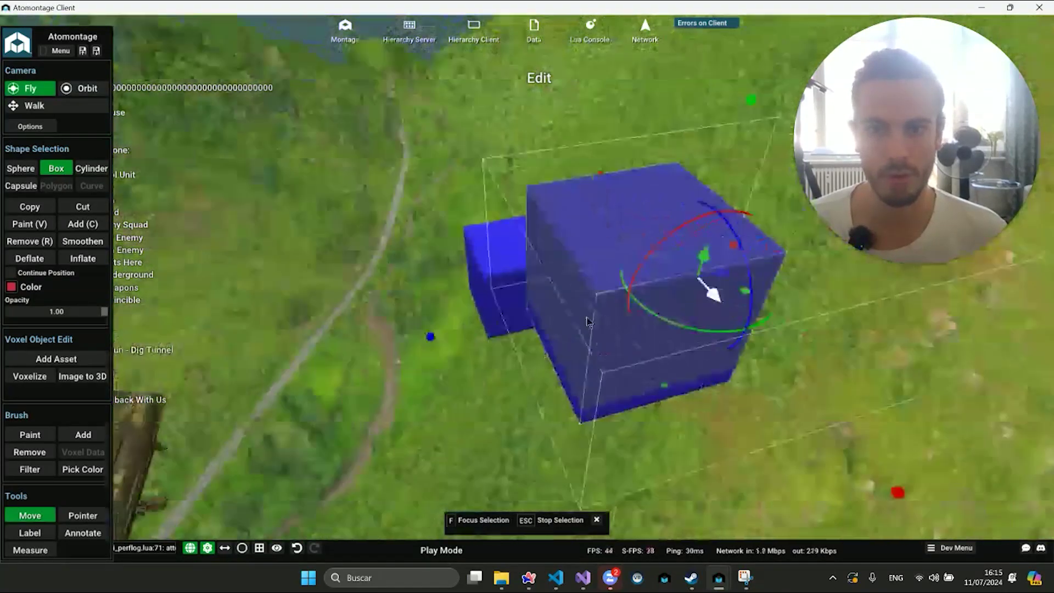
pyautogui.moveTo(587, 321); pyautogui.dragTo(705, 291, button='right')
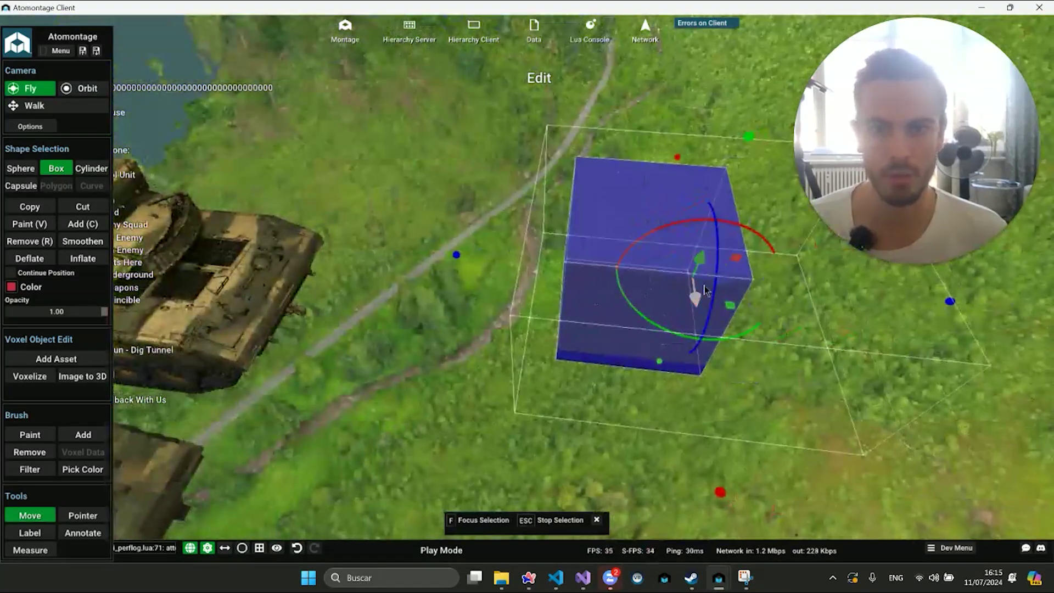
pyautogui.moveTo(650, 287); pyautogui.dragTo(676, 296)
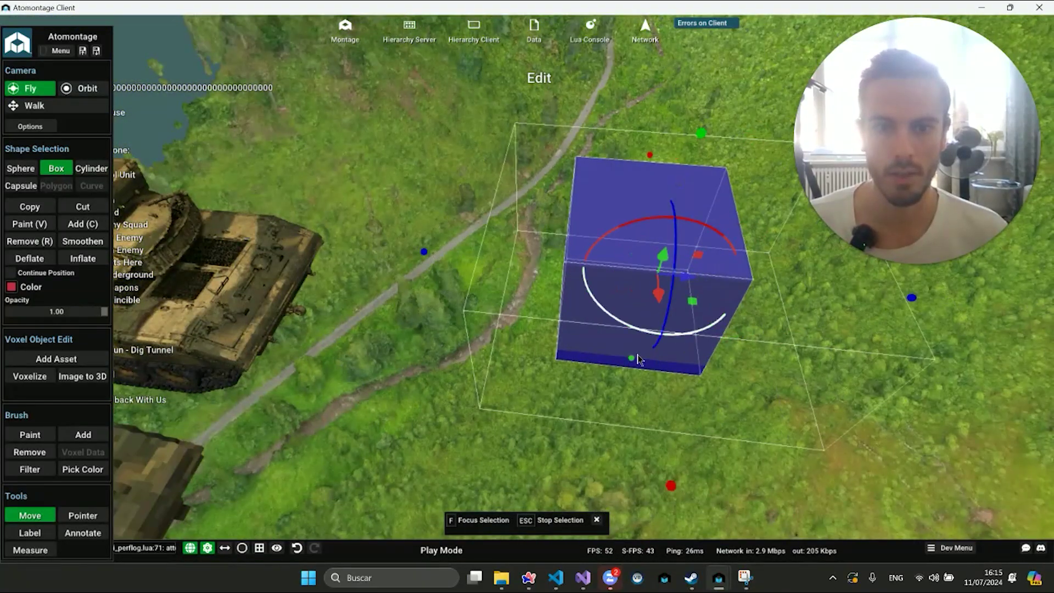
pyautogui.press('m')
pyautogui.moveTo(635, 360)
pyautogui.mouseDown(button='right')
pyautogui.moveTo(828, 307)
pyautogui.moveTo(416, 313)
pyautogui.moveTo(353, 265)
pyautogui.moveTo(628, 178)
pyautogui.moveTo(572, 197)
pyautogui.mouseUp(button='right')
pyautogui.press('Escape')
# Rotate the front blue box to tilt it, then add the left box to the selection
pyautogui.click(416, 313)
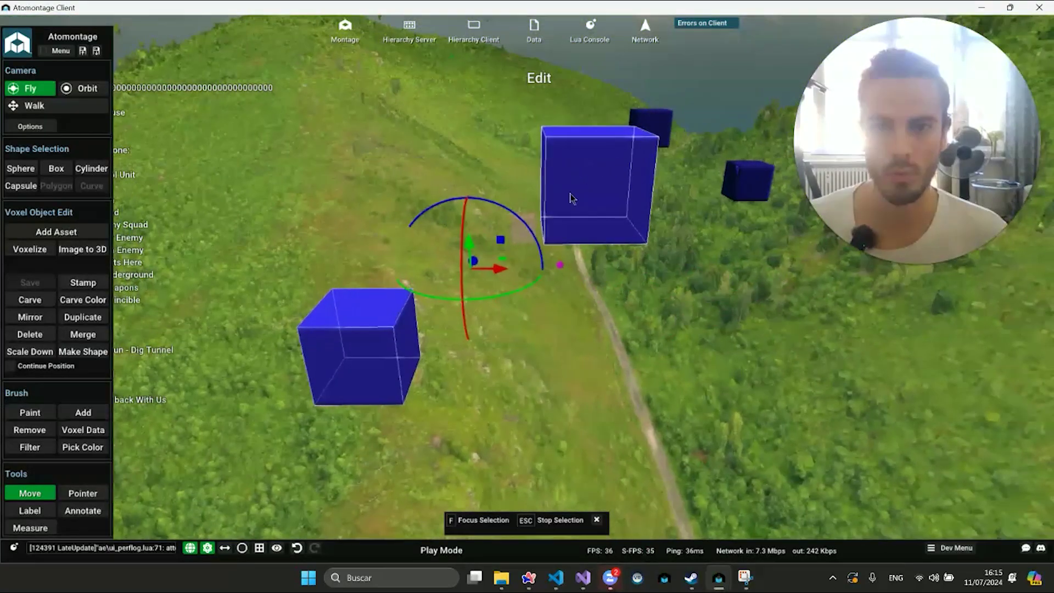
pyautogui.click(631, 188)
pyautogui.moveTo(631, 118); pyautogui.dragTo(639, 175)
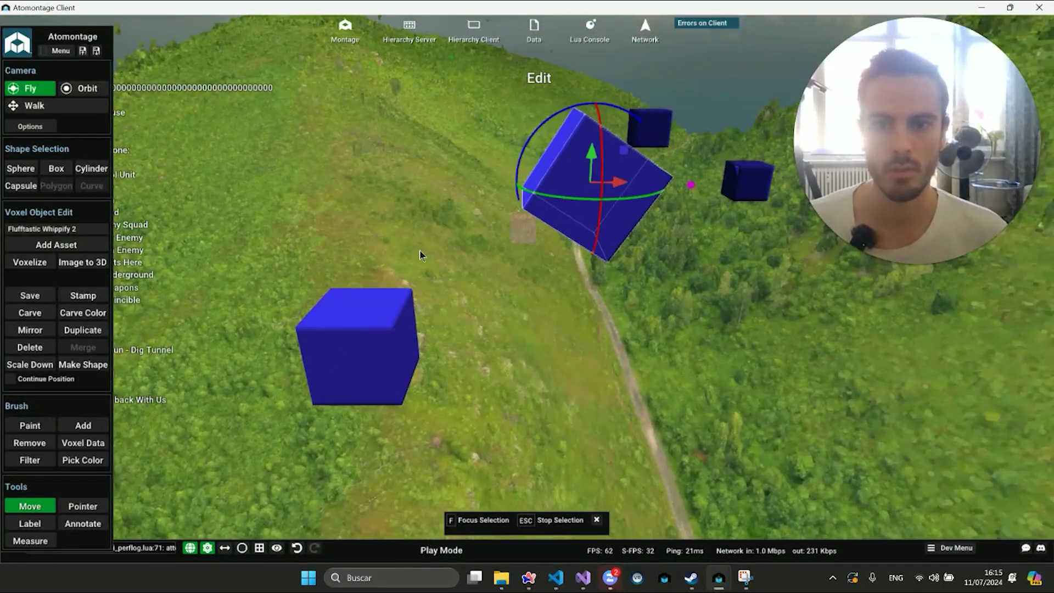
pyautogui.click(357, 346)
pyautogui.keyDown('shift'); pyautogui.click(632, 214); pyautogui.keyUp('shift')
pyautogui.moveTo(632, 214); pyautogui.dragTo(385, 274, button='right')
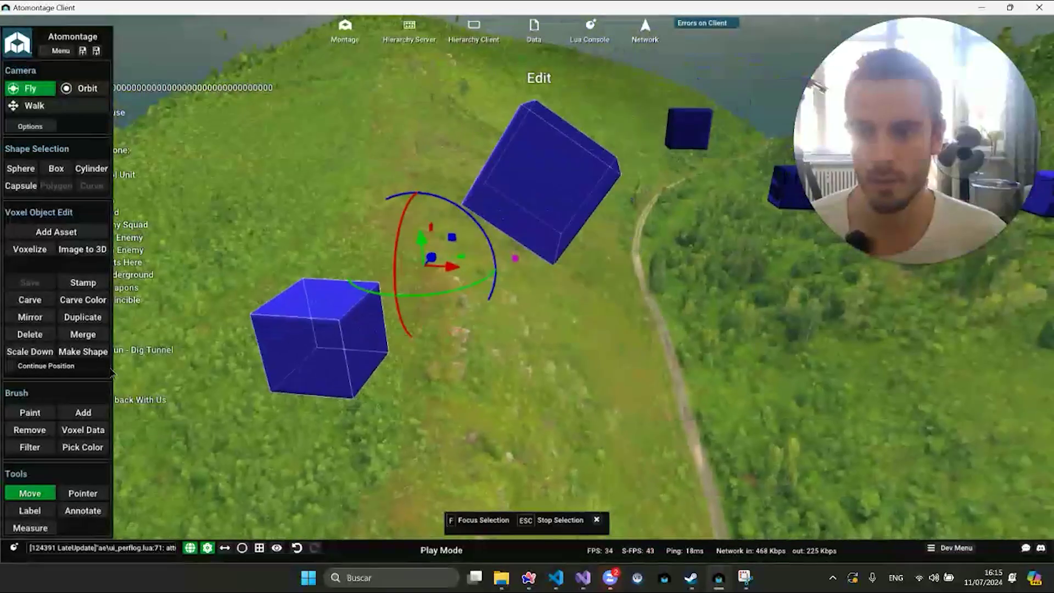
# Wrap both blue boxes in a single shape with Make Shape, then orbit back over the hill
pyautogui.click(79, 353)
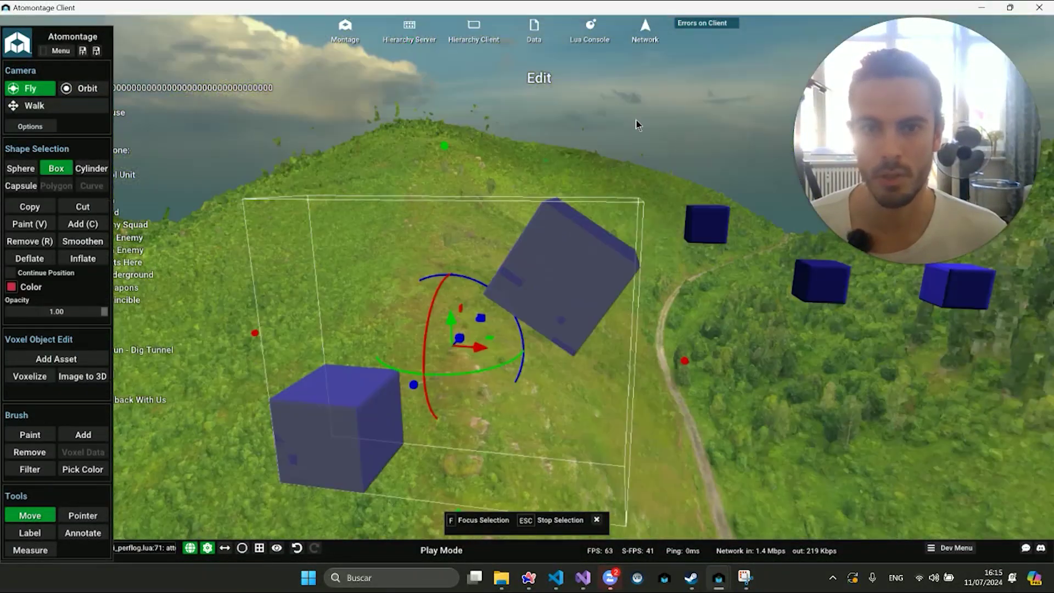
pyautogui.moveTo(472, 247)
pyautogui.mouseDown(button='right')
pyautogui.moveTo(478, 159)
pyautogui.moveTo(396, 236)
pyautogui.moveTo(609, 245)
pyautogui.moveTo(553, 351)
pyautogui.moveTo(416, 362)
pyautogui.mouseUp(button='right')
pyautogui.click(395, 236)
pyautogui.keyDown('shift'); pyautogui.click(415, 362); pyautogui.keyUp('shift')
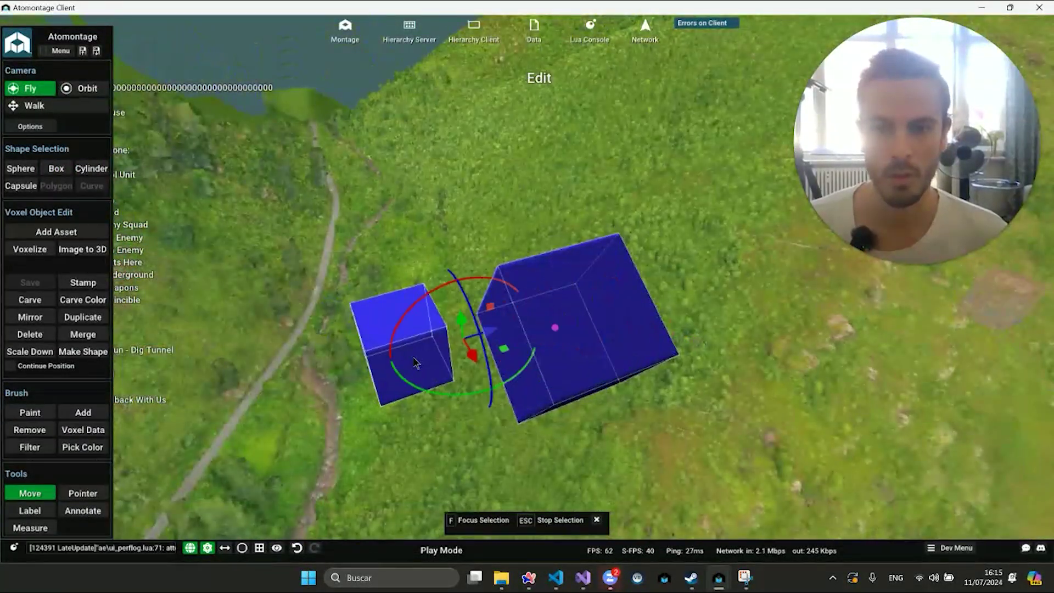
pyautogui.click(82, 352)
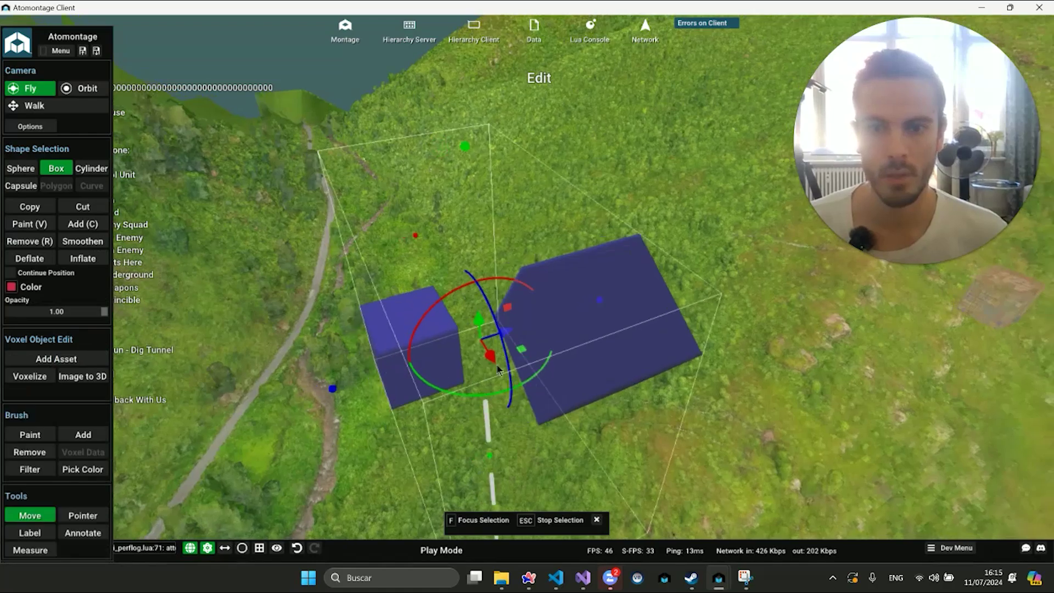
pyautogui.moveTo(566, 432); pyautogui.dragTo(476, 371, button='right')
pyautogui.moveTo(509, 314); pyautogui.dragTo(611, 370, button='right')
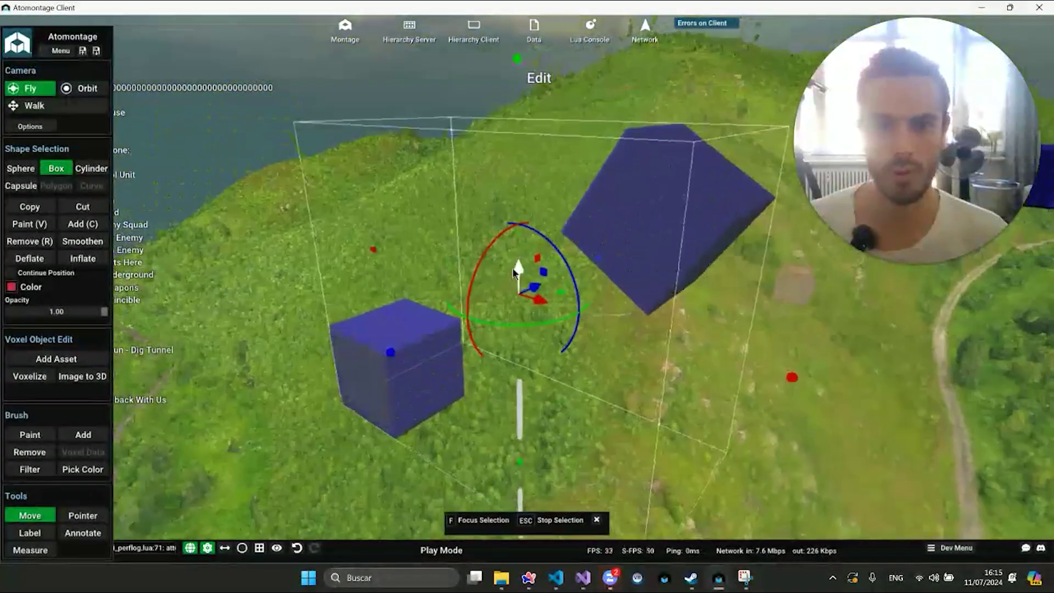
# Place the CC3D Imperatus Bot Green Head asset from the Add Asset list
pyautogui.press('Escape')
pyautogui.moveTo(626, 422); pyautogui.dragTo(45, 294, button='right')
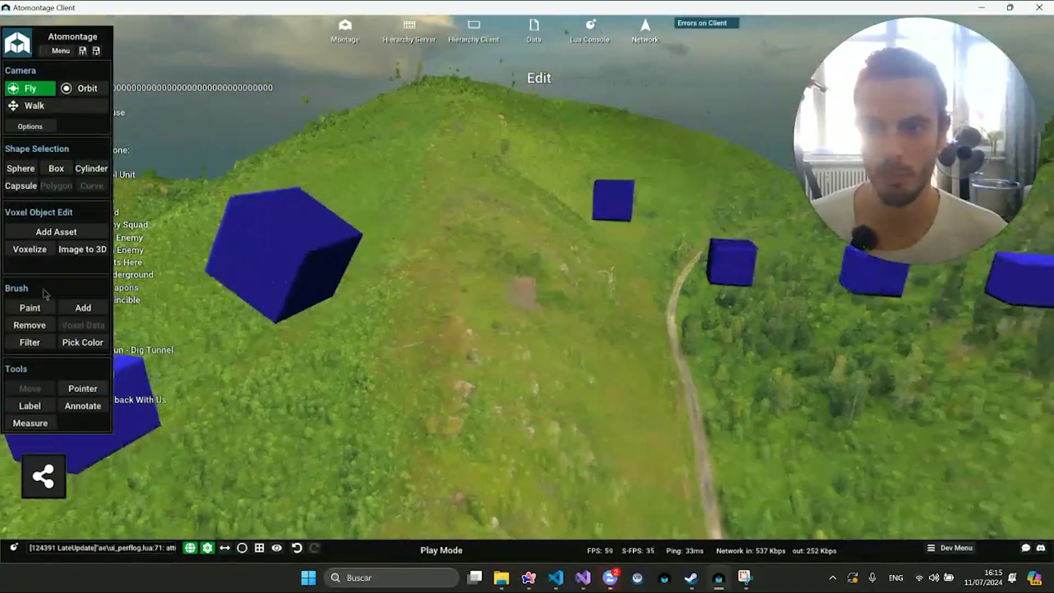
pyautogui.click(76, 240)
pyautogui.scroll(10, 110, 401)
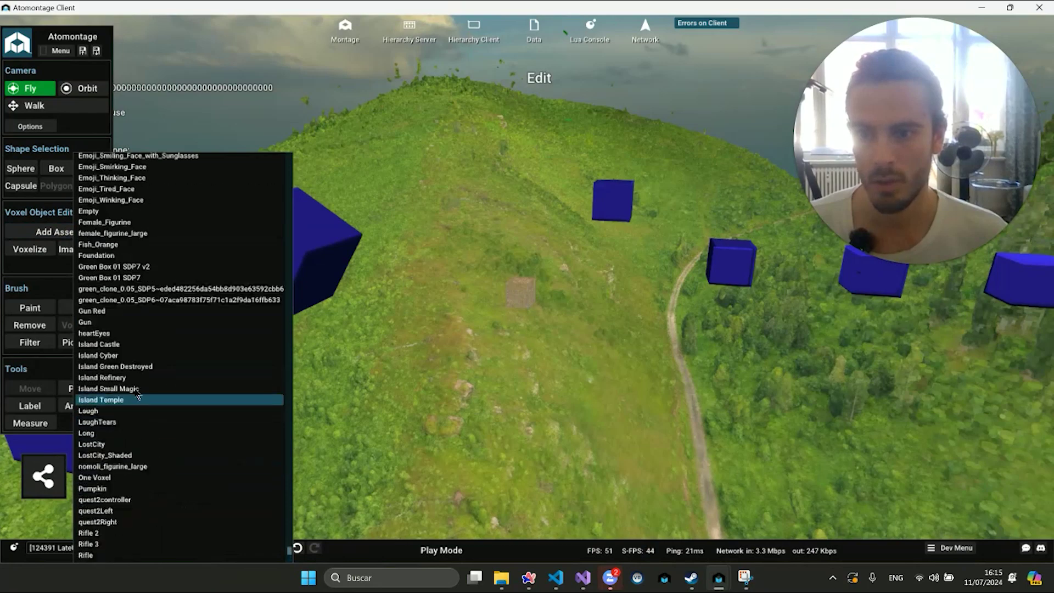
pyautogui.scroll(5, 131, 384)
pyautogui.scroll(6, 140, 387)
pyautogui.scroll(2, 148, 406)
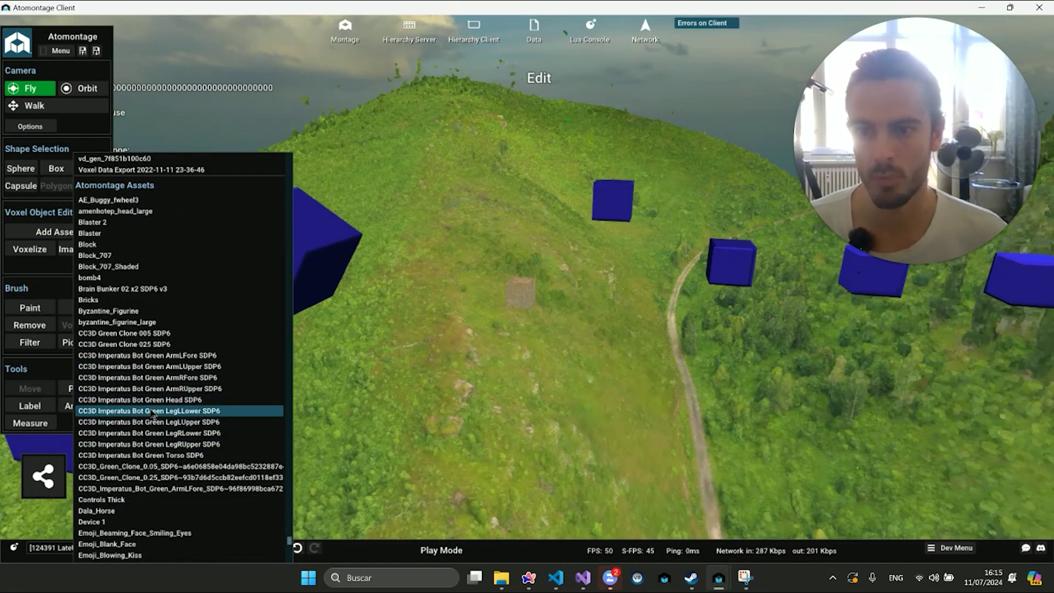
pyautogui.click(154, 401)
# Focus on the robot head, reselect it, and turn it into a box shape
pyautogui.press('f')
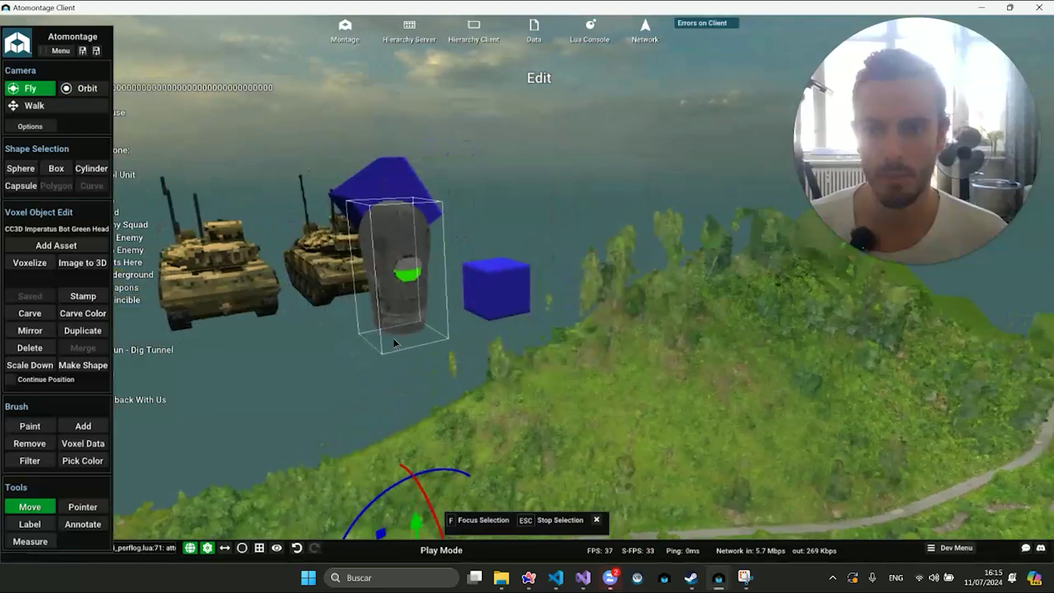
pyautogui.press('Escape')
pyautogui.click(472, 316)
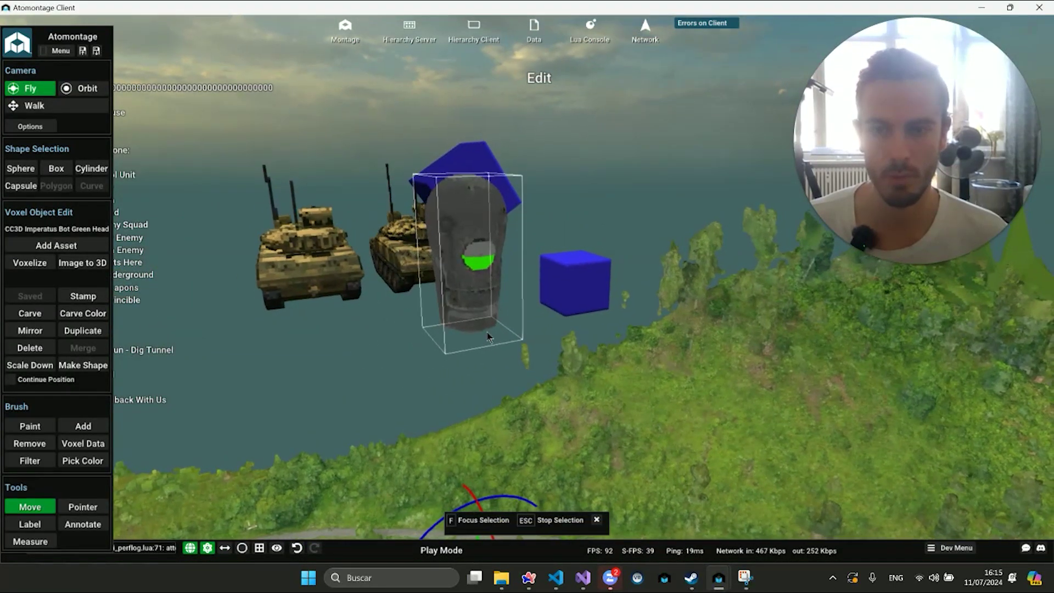
pyautogui.click(83, 366)
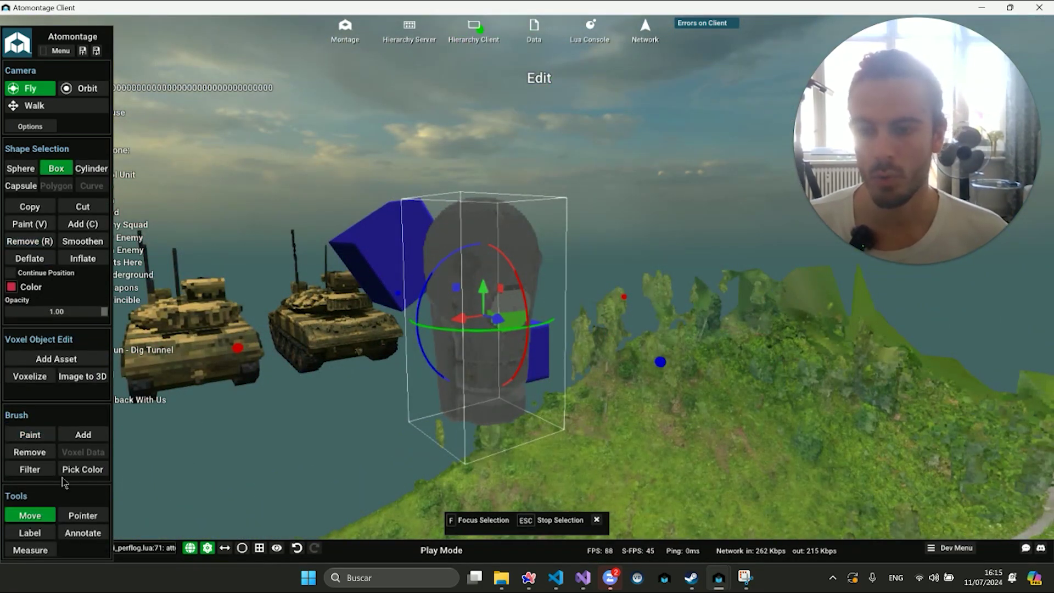
# Switch the brush to Paint mode and choose brick from the Material dropdown
pyautogui.click(40, 436)
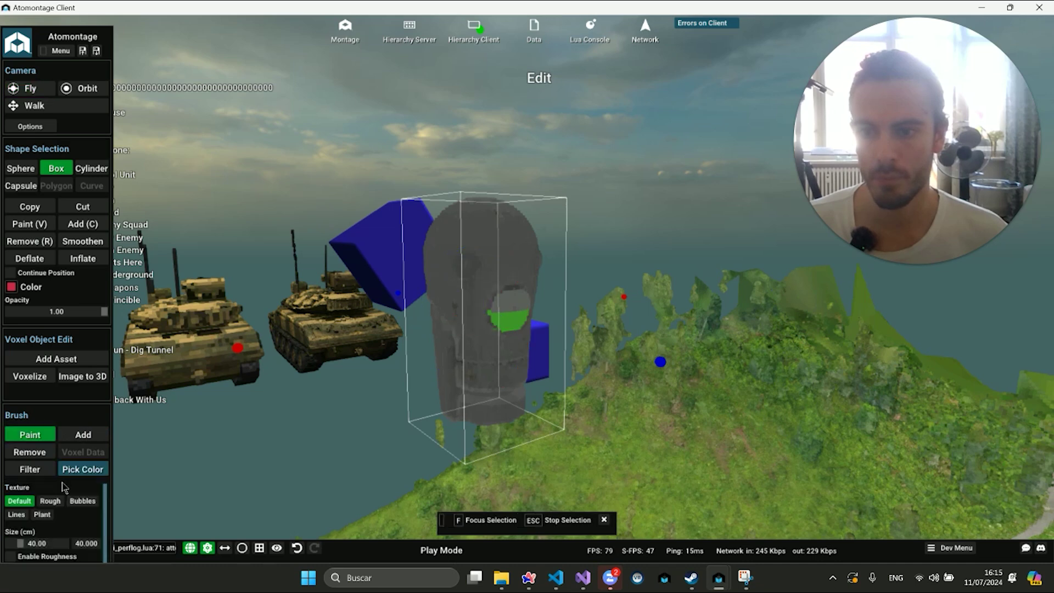
pyautogui.scroll(-5, 47, 430)
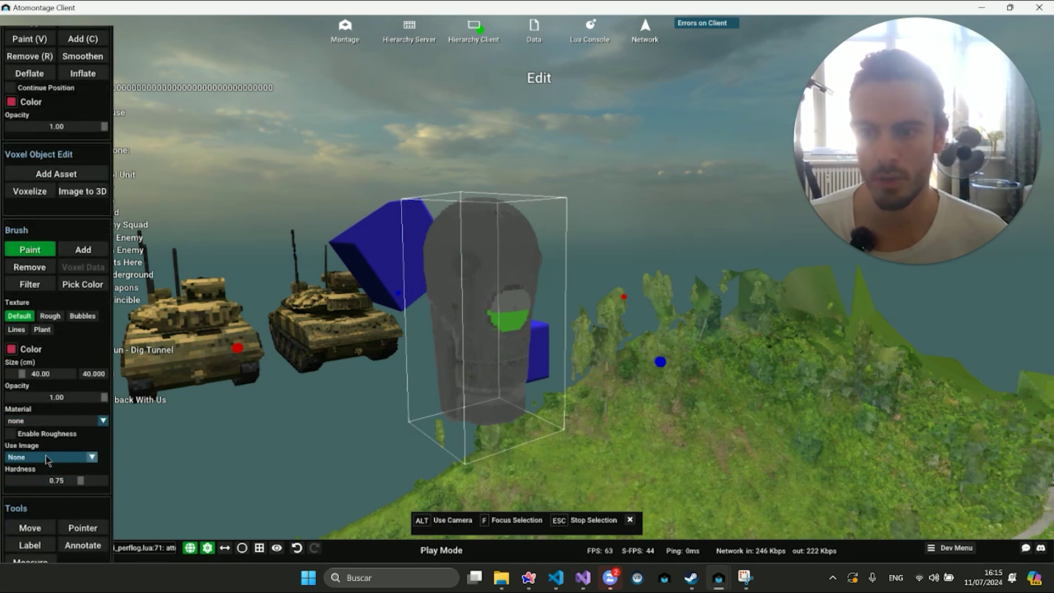
pyautogui.click(44, 422)
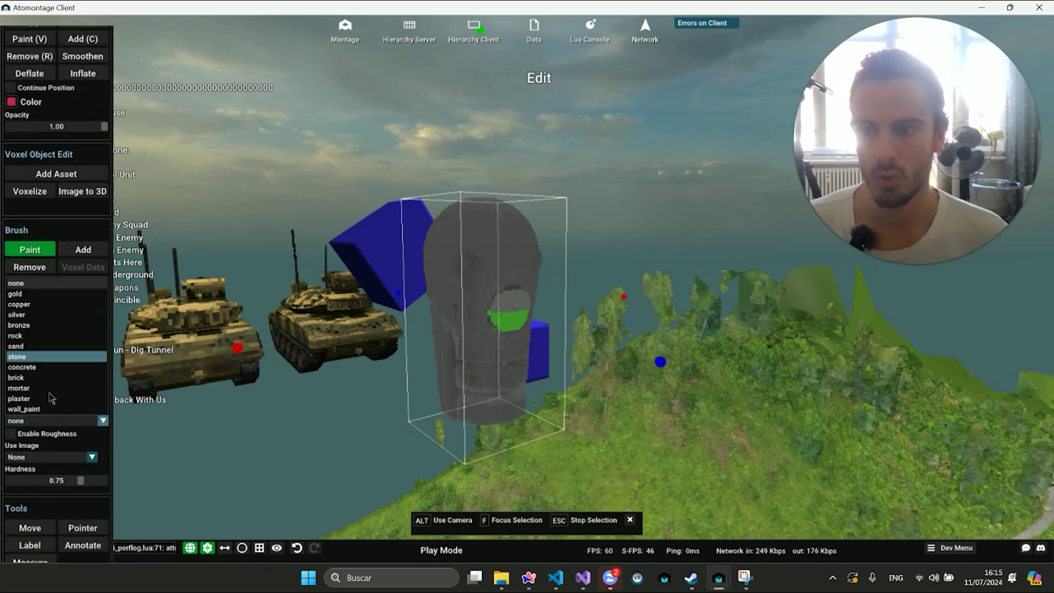
pyautogui.click(41, 422)
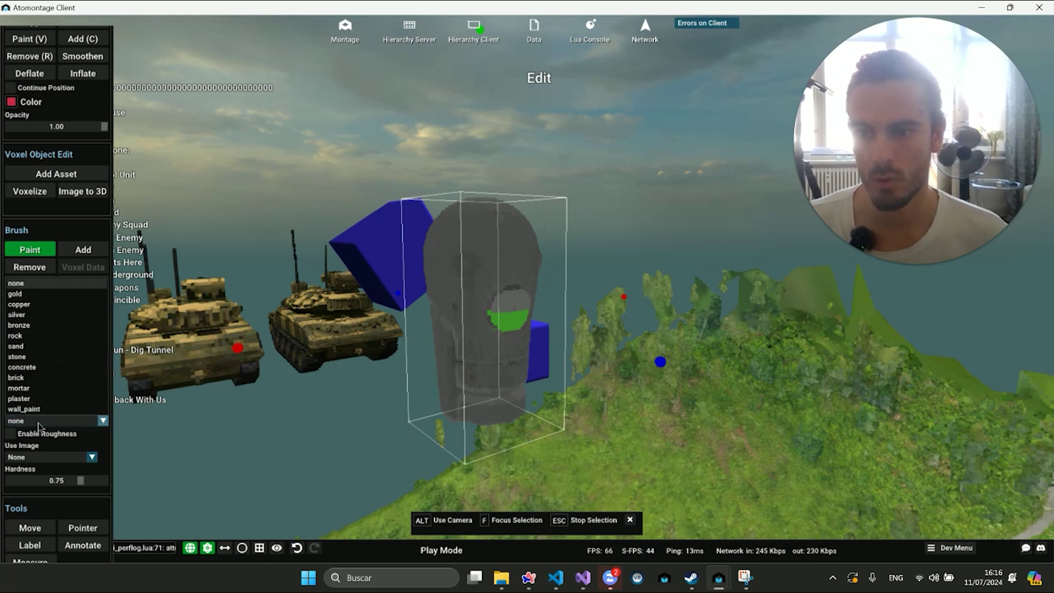
pyautogui.click(38, 426)
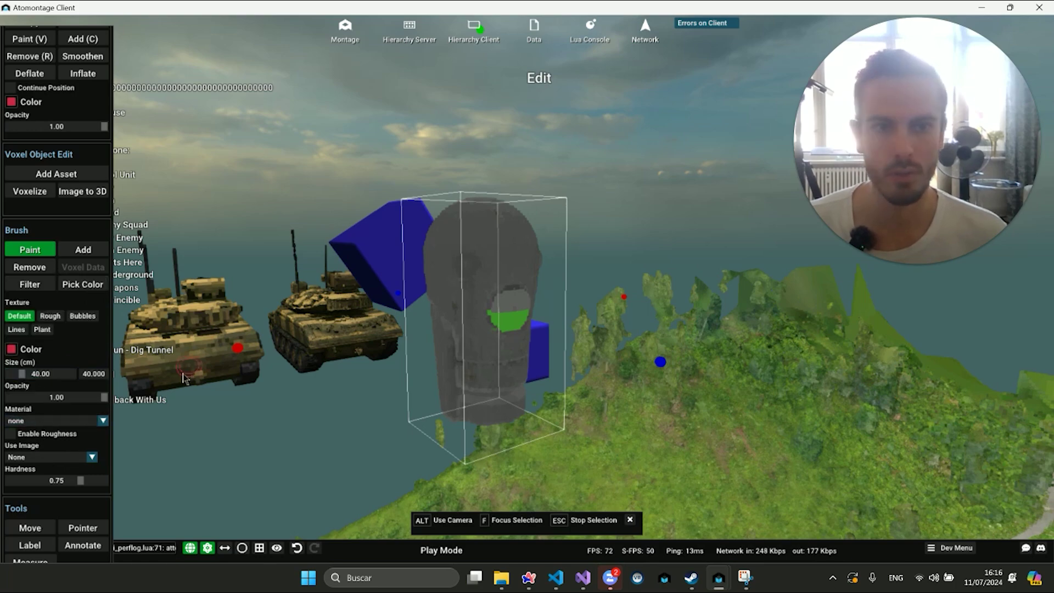
pyautogui.scroll(5, 297, 363)
pyautogui.scroll(-5, 357, 379)
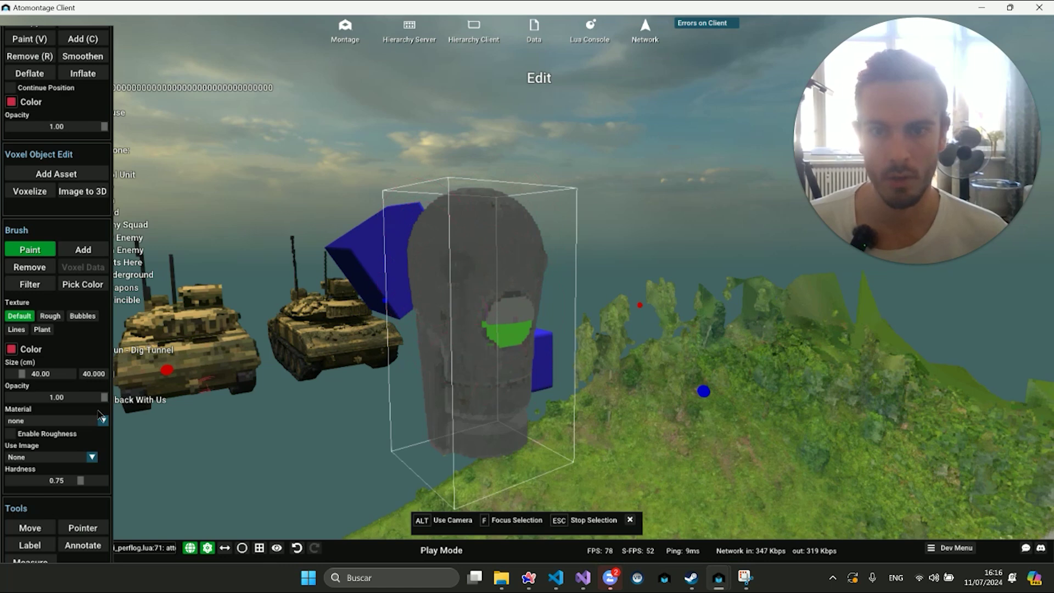
pyautogui.click(36, 420)
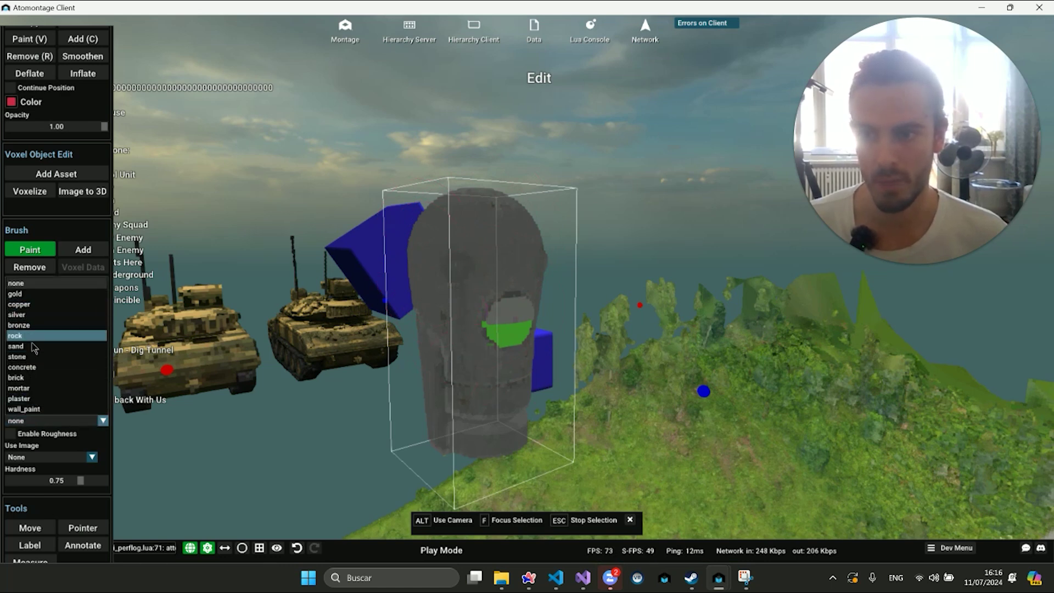
pyautogui.click(31, 378)
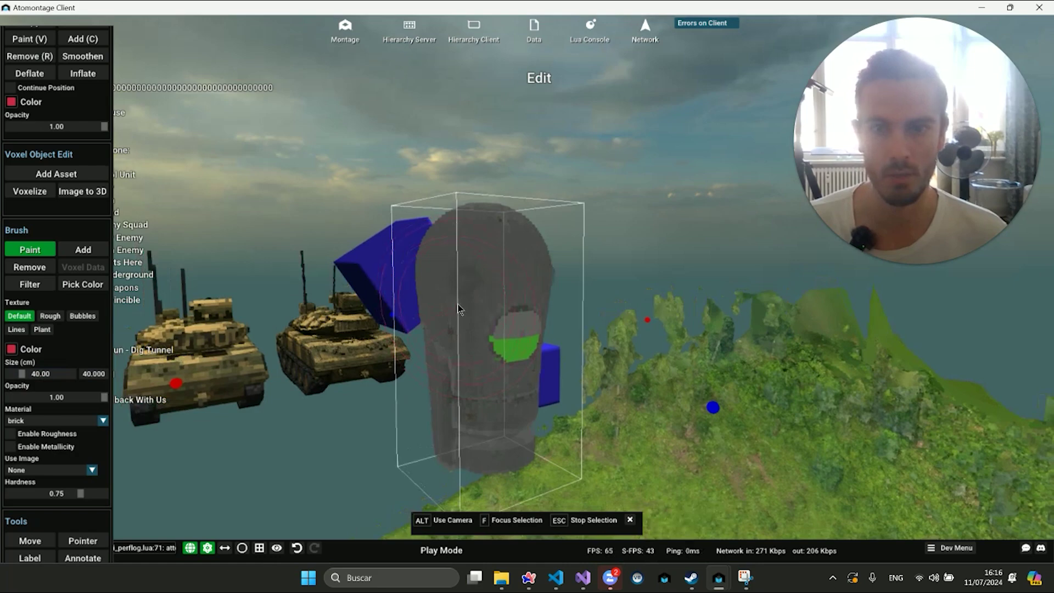
# Drop the head's shape selection and brush red brick paint over the whole robot head
pyautogui.press('Escape')
pyautogui.scroll(2, 454, 195)
pyautogui.scroll(-3, 446, 197)
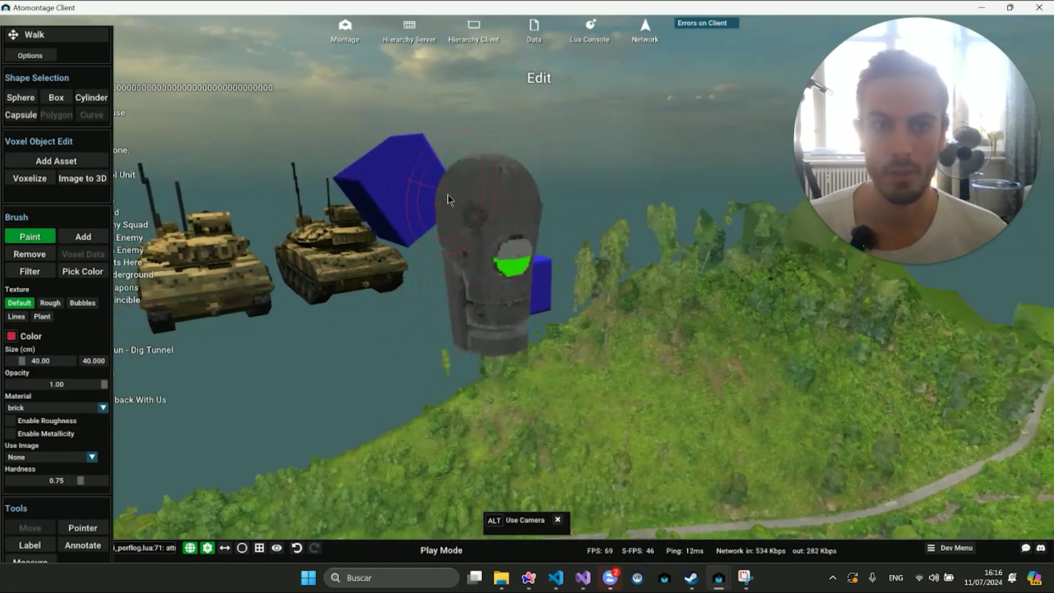
pyautogui.scroll(5, 439, 198)
pyautogui.scroll(-3, 435, 195)
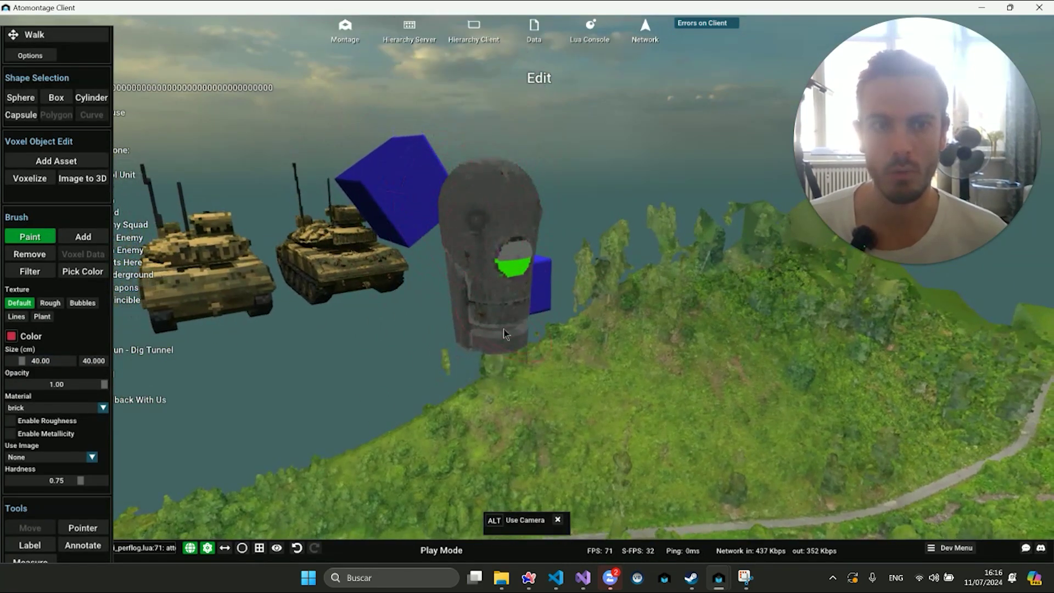
pyautogui.scroll(3, 494, 313)
pyautogui.scroll(-3, 485, 296)
pyautogui.scroll(3, 488, 269)
pyautogui.scroll(-3, 488, 266)
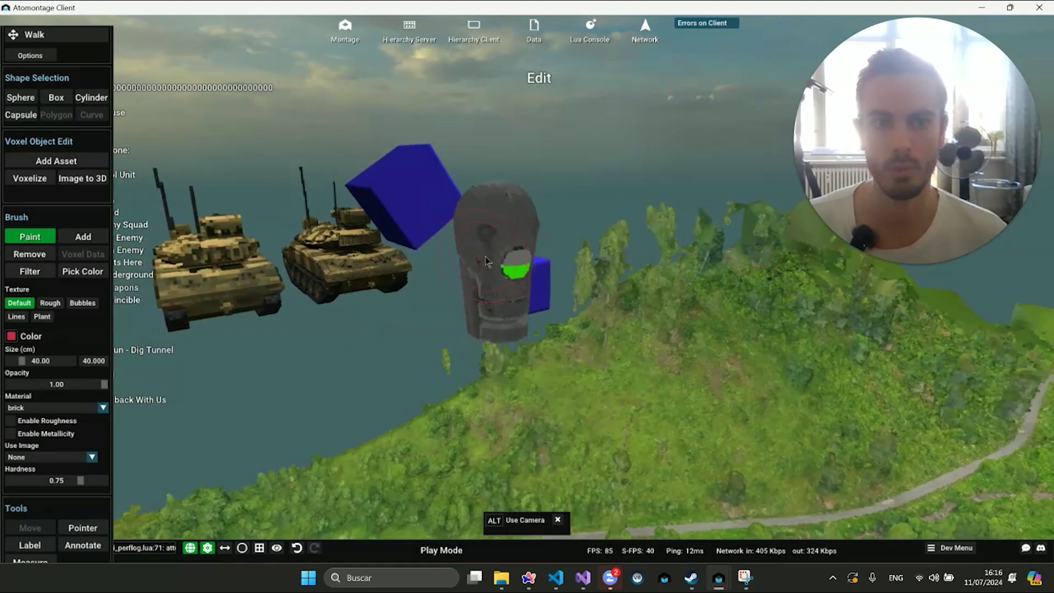
pyautogui.scroll(2, 488, 262)
pyautogui.scroll(-2, 487, 262)
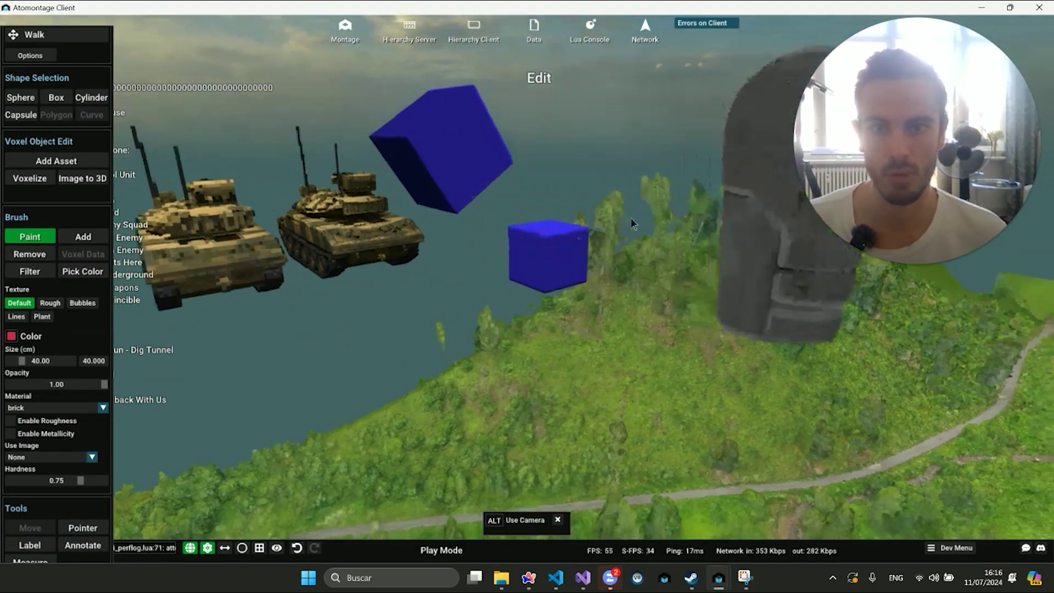
pyautogui.scroll(3, 521, 208)
pyautogui.scroll(-2, 565, 217)
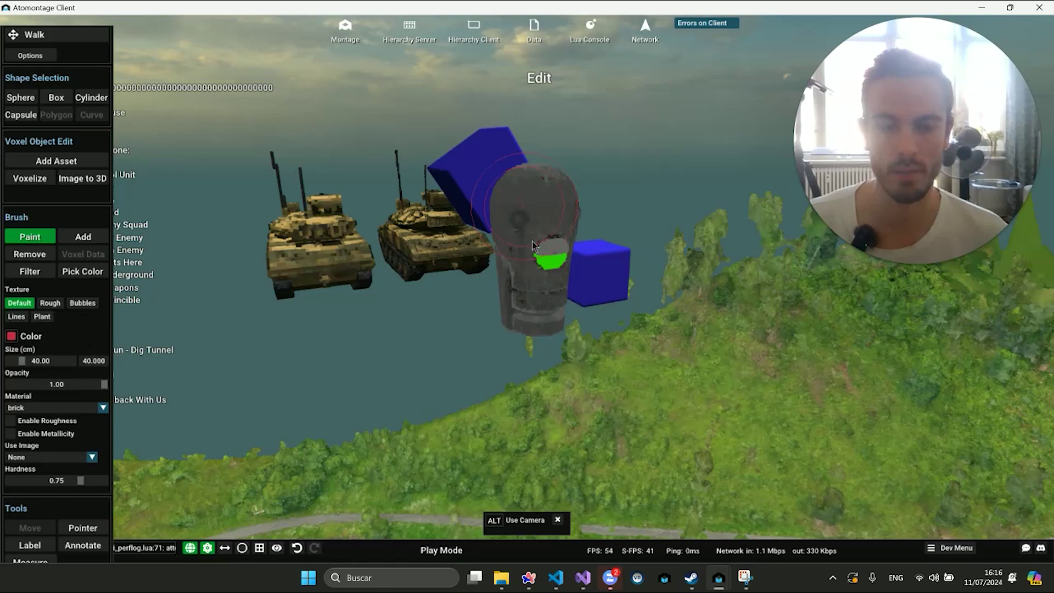
pyautogui.scroll(2, 542, 288)
pyautogui.scroll(-2, 517, 282)
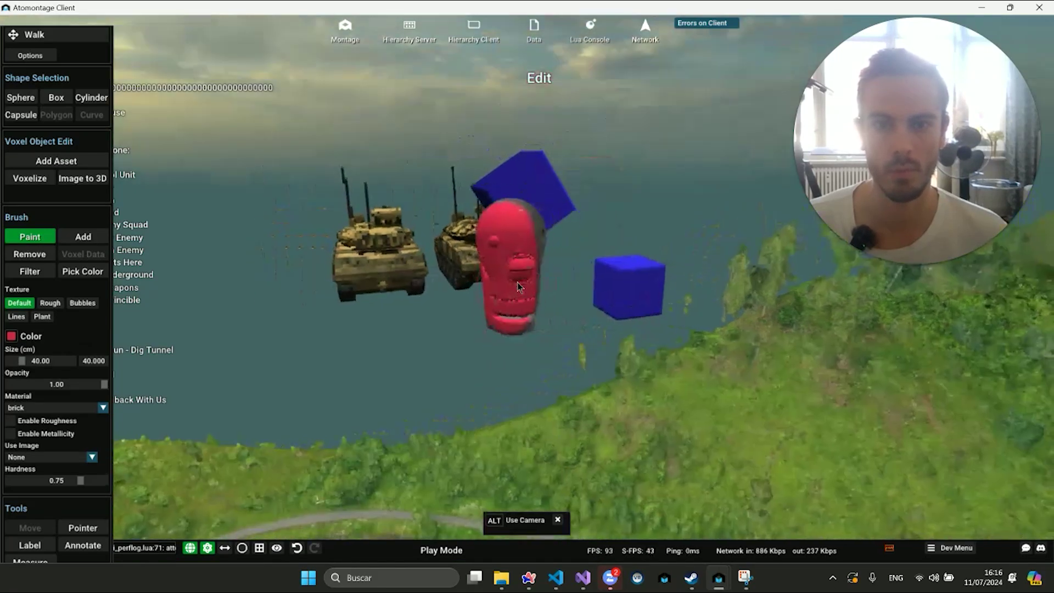
pyautogui.moveTo(517, 282); pyautogui.dragTo(526, 308, button='right')
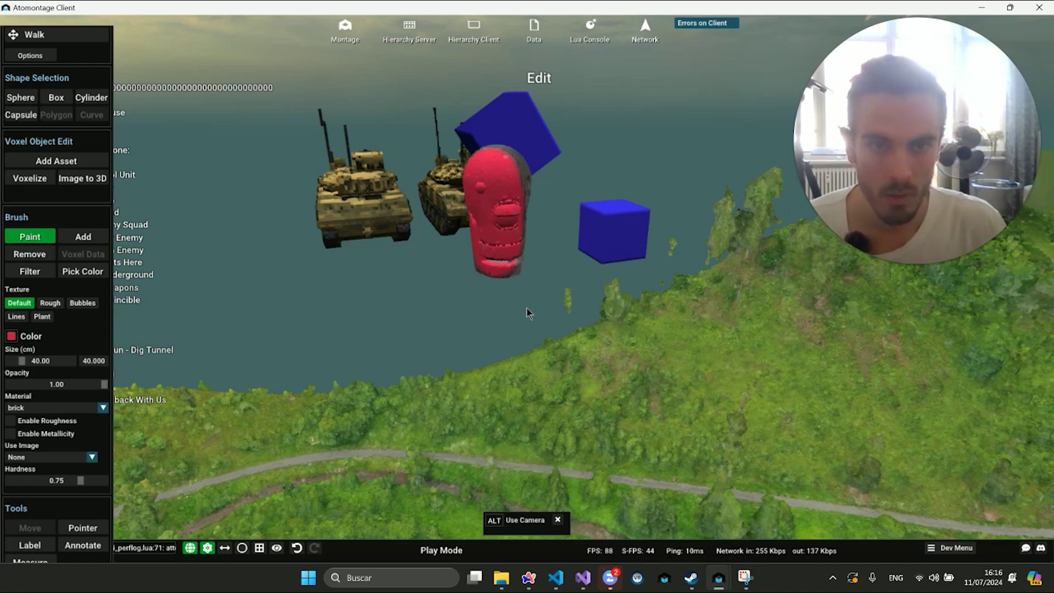
# Zoom out, click the red robot head with the Move tool, and tilt the view
pyautogui.scroll(3, 516, 291)
pyautogui.scroll(-1, 505, 274)
pyautogui.scroll(-2, 504, 275)
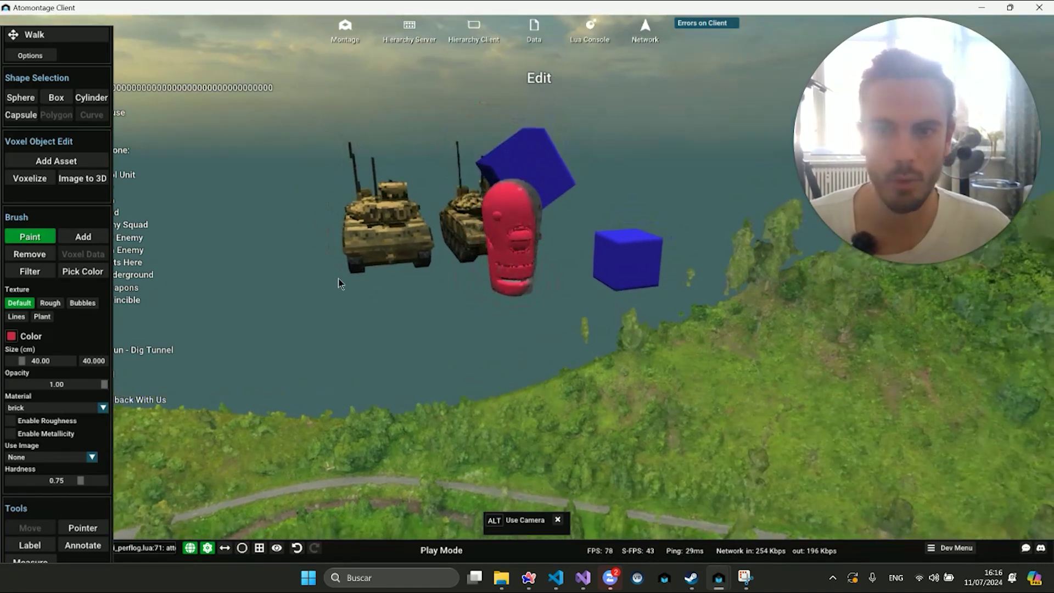
pyautogui.click(494, 272)
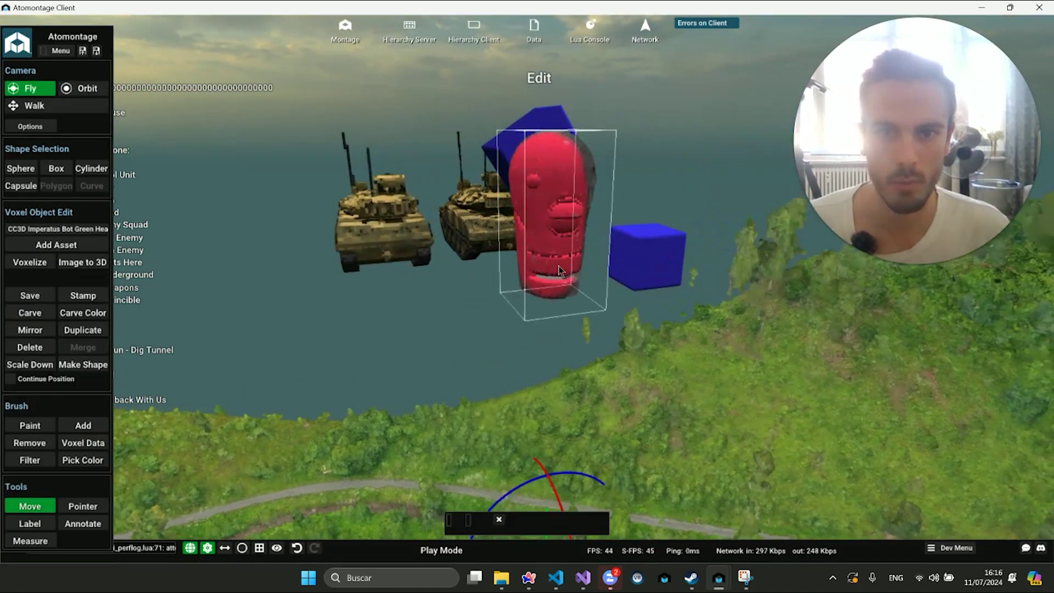
pyautogui.moveTo(509, 451); pyautogui.dragTo(125, 365, button='right')
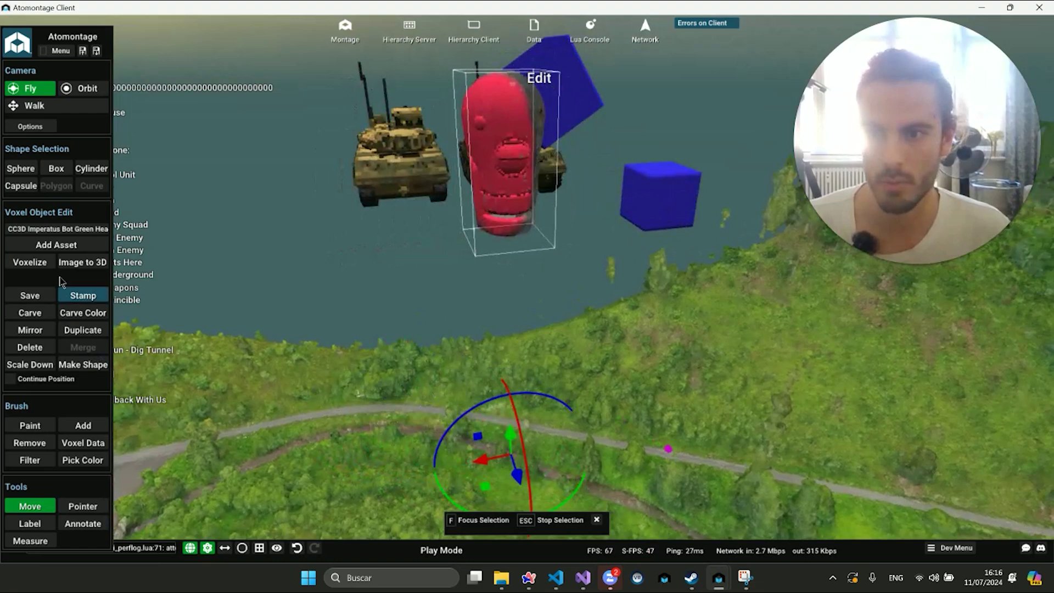
# Add the CC3D Imperatus Bot Green LegLLower SDP6 part, place it on the hillside below the head, then deselect it
pyautogui.click(55, 251)
pyautogui.scroll(-5, 165, 447)
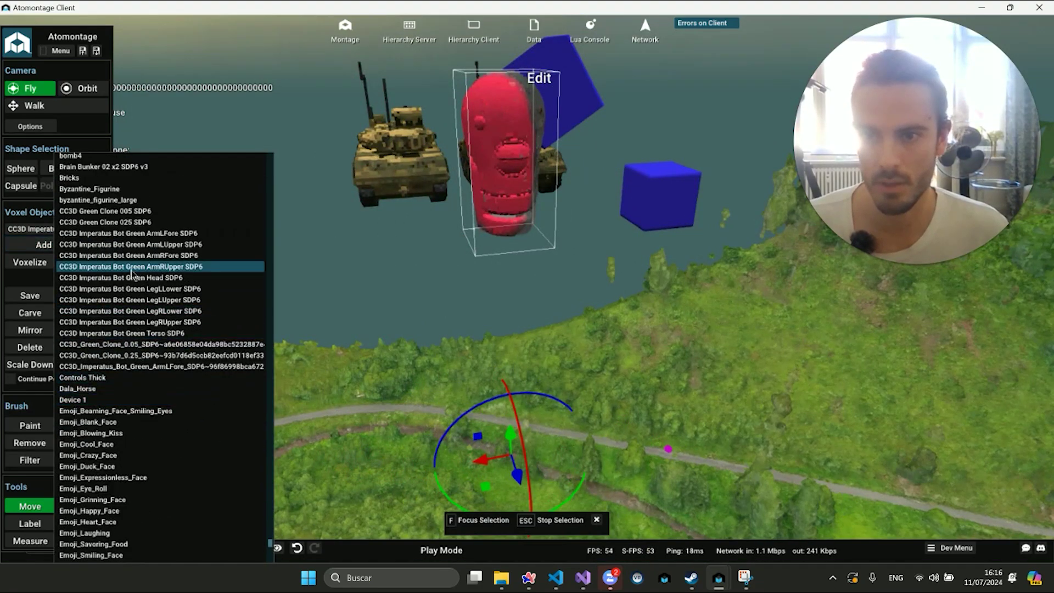
pyautogui.scroll(2, 163, 290)
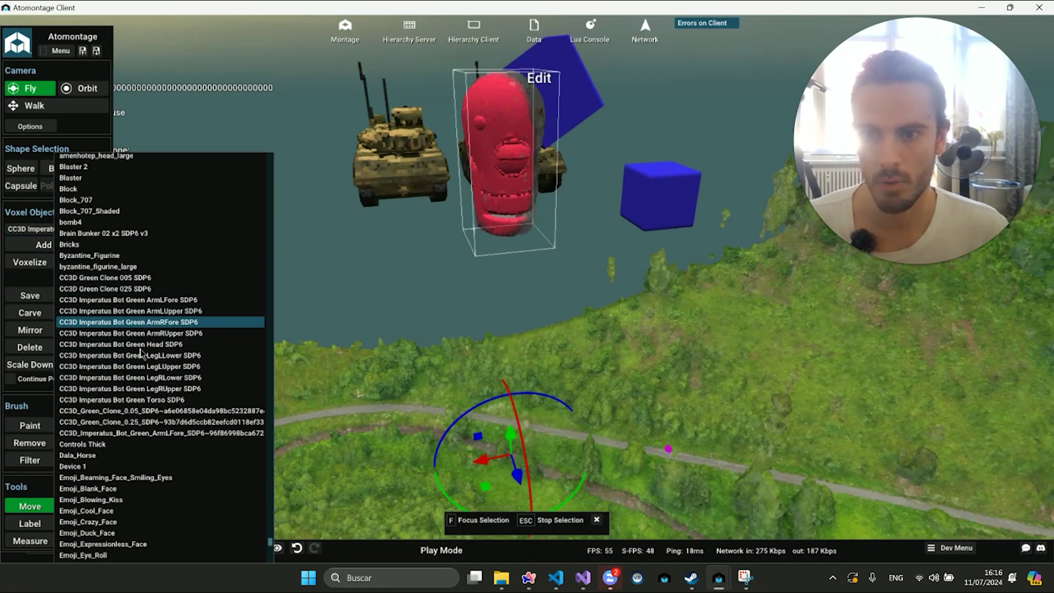
pyautogui.click(153, 356)
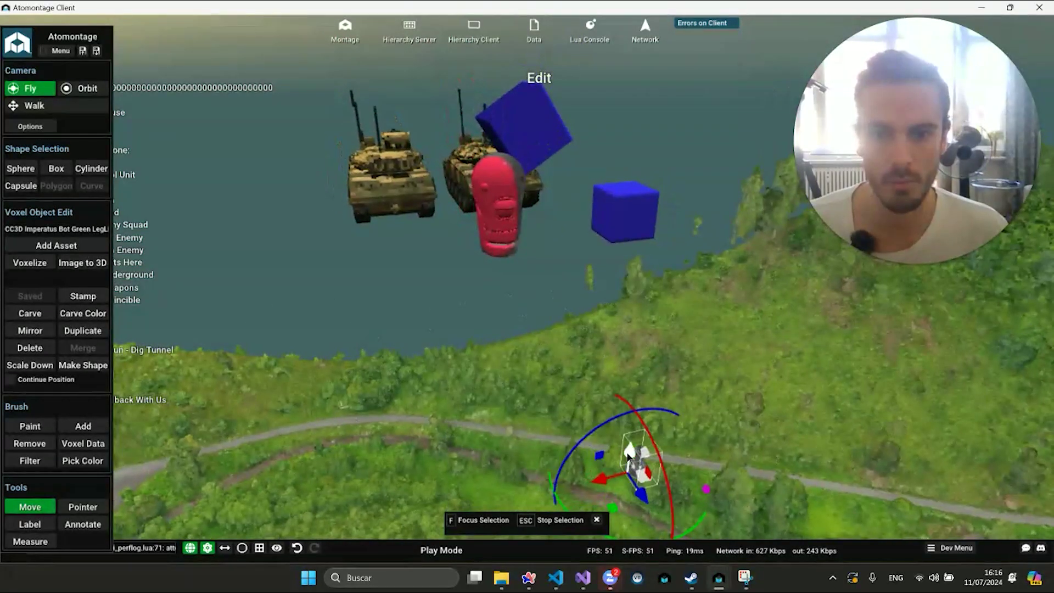
pyautogui.moveTo(643, 513); pyautogui.dragTo(628, 314)
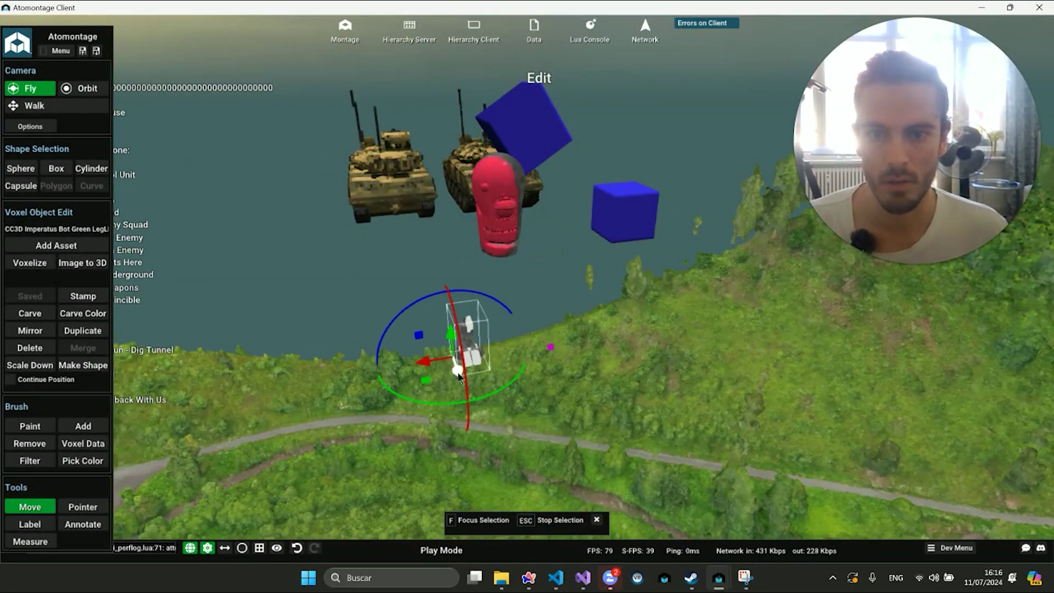
pyautogui.press('f')
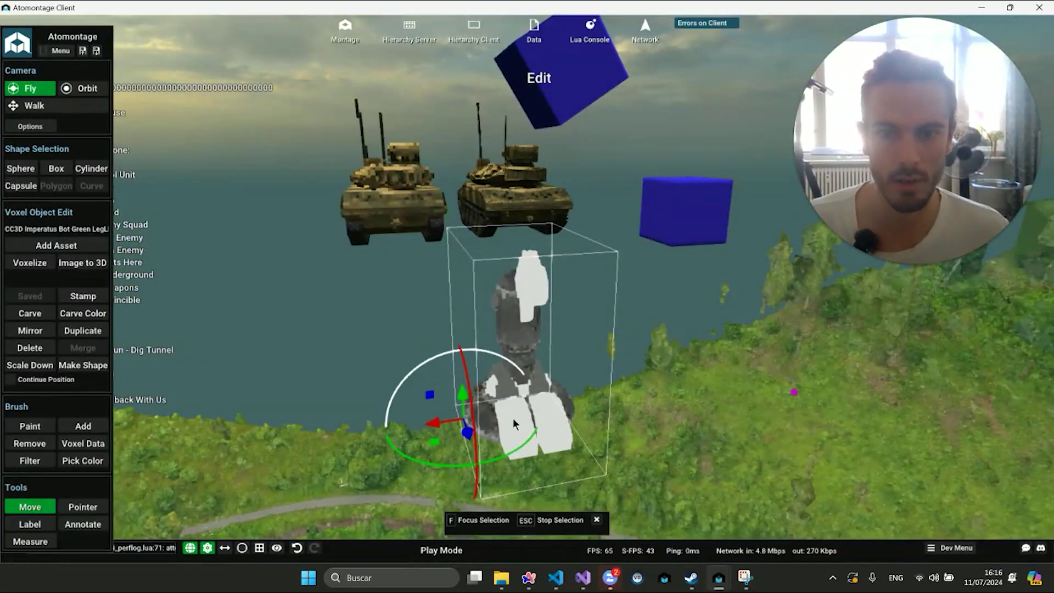
pyautogui.scroll(-3, 513, 423)
pyautogui.scroll(-3, 549, 329)
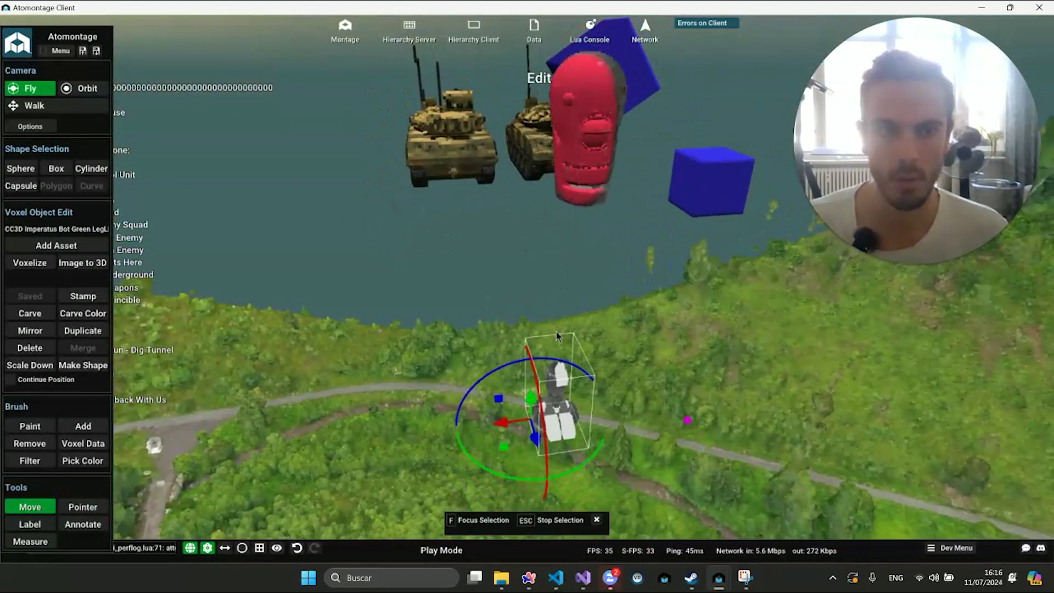
pyautogui.press('d')
pyautogui.press('d')
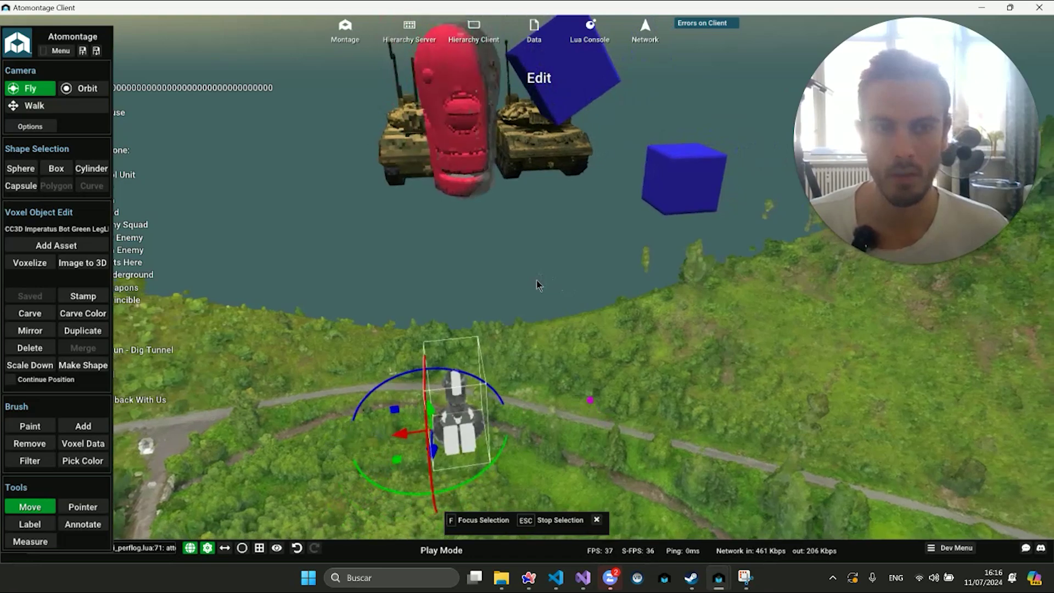
pyautogui.press('Escape')
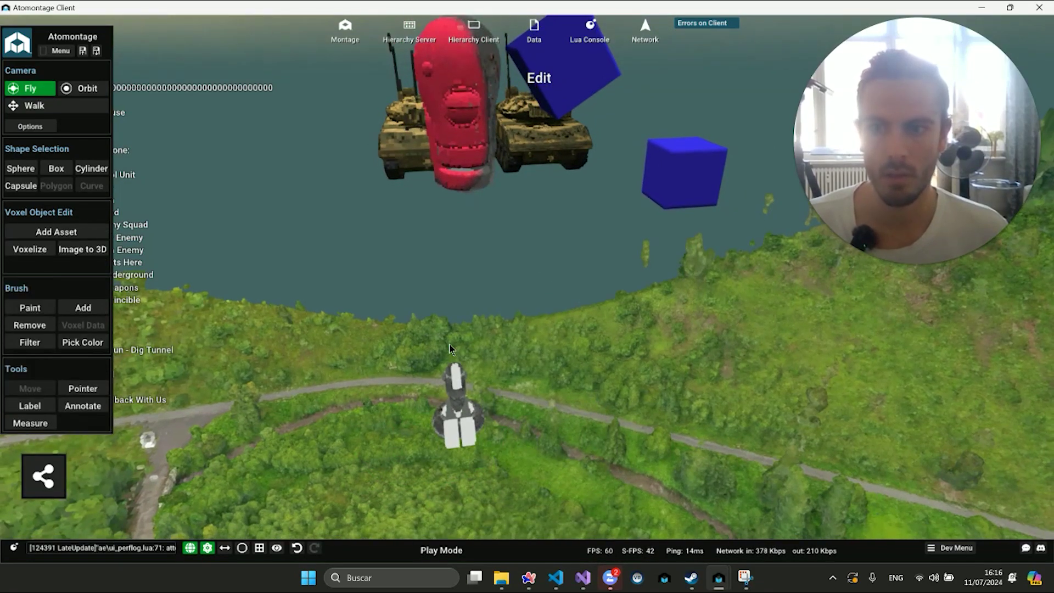
# Open the server hierarchy with F2, make the panel taller and move it beside the scene
pyautogui.press('F2')
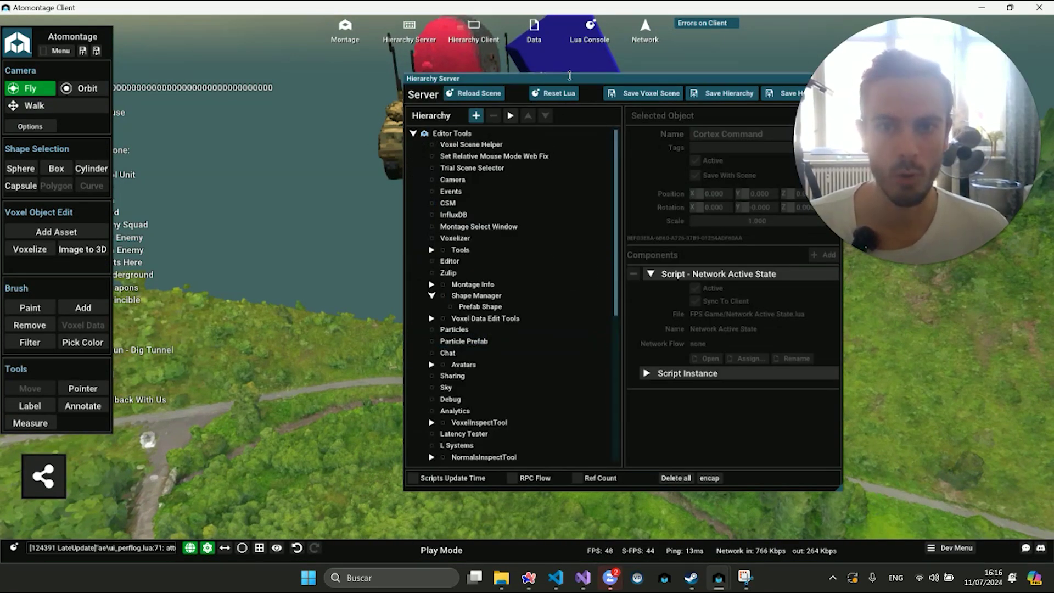
pyautogui.moveTo(569, 76); pyautogui.dragTo(569, 64)
pyautogui.moveTo(727, 103); pyautogui.dragTo(869, 151)
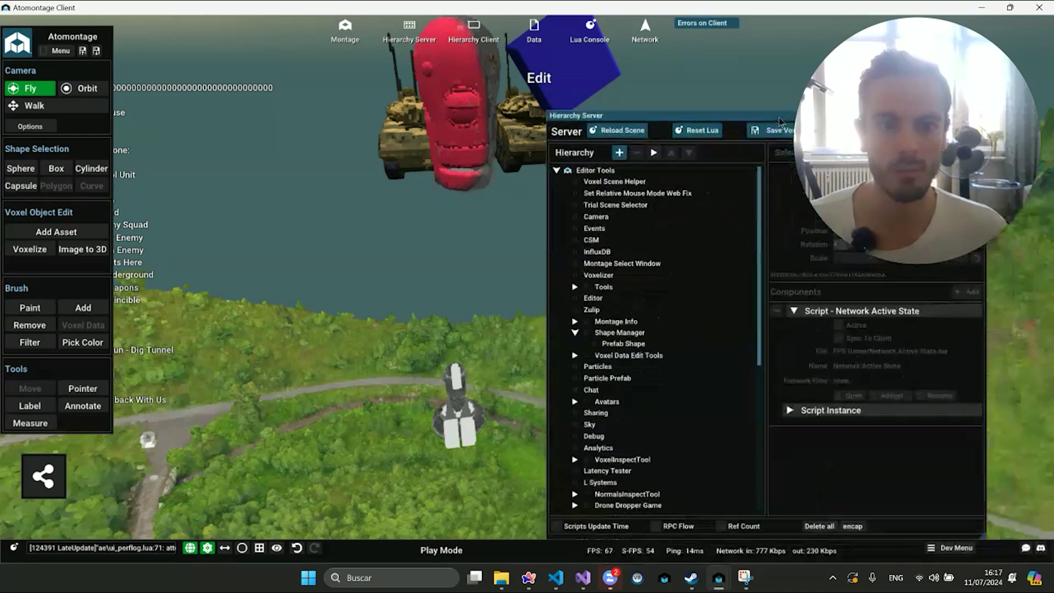
pyautogui.scroll(-5, 714, 439)
pyautogui.scroll(-3, 718, 483)
# Switch between the Head SDP6 and LegLLower SDP6 rows, ending with Head SDP6 selected
pyautogui.click(722, 492)
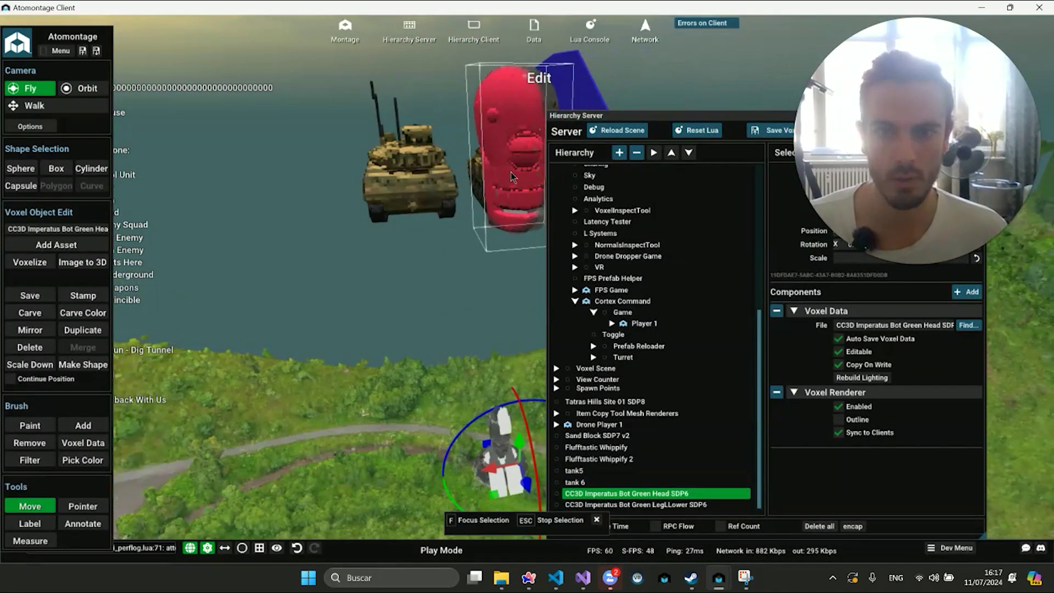
pyautogui.click(653, 503)
pyautogui.click(604, 494)
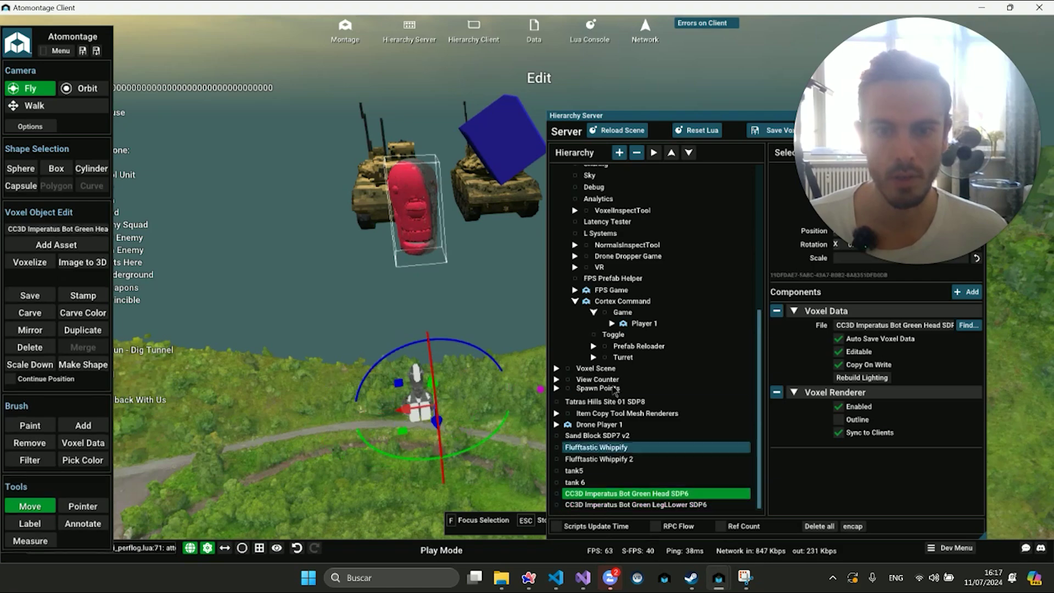
pyautogui.scroll(3, 608, 461)
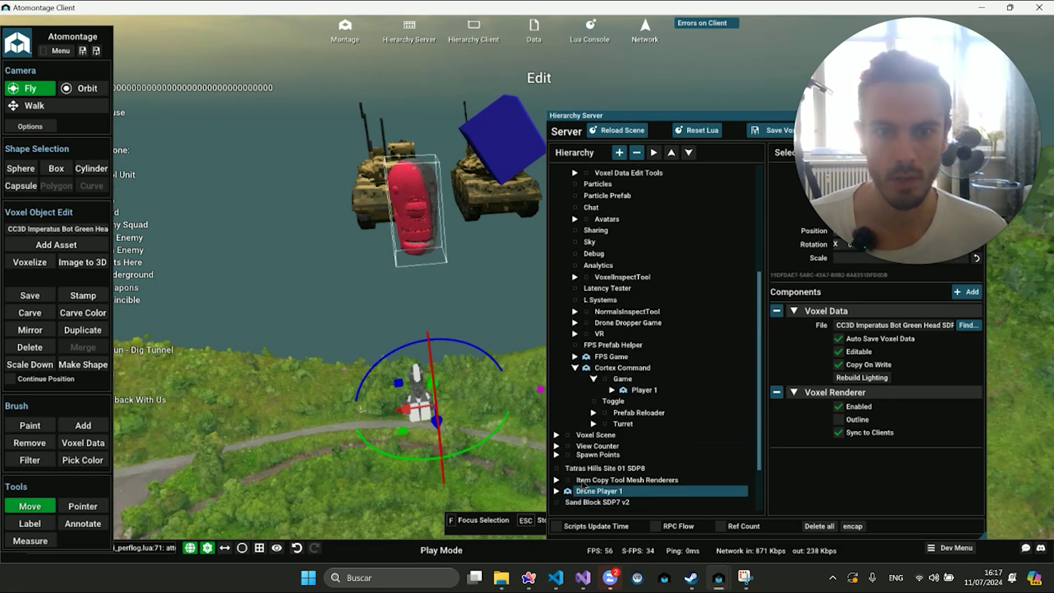
pyautogui.scroll(-3, 739, 439)
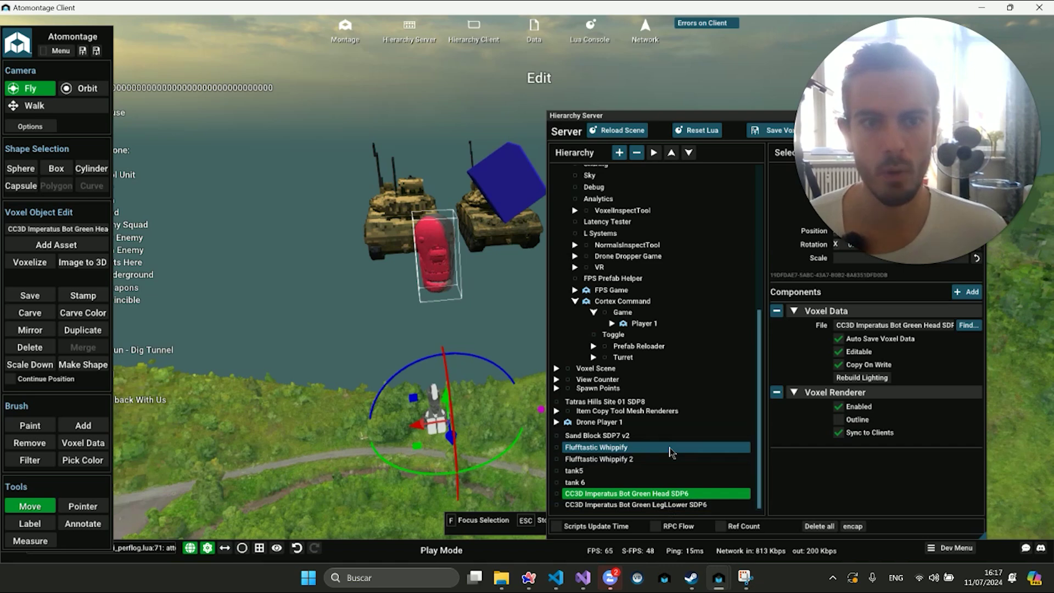
pyautogui.click(611, 504)
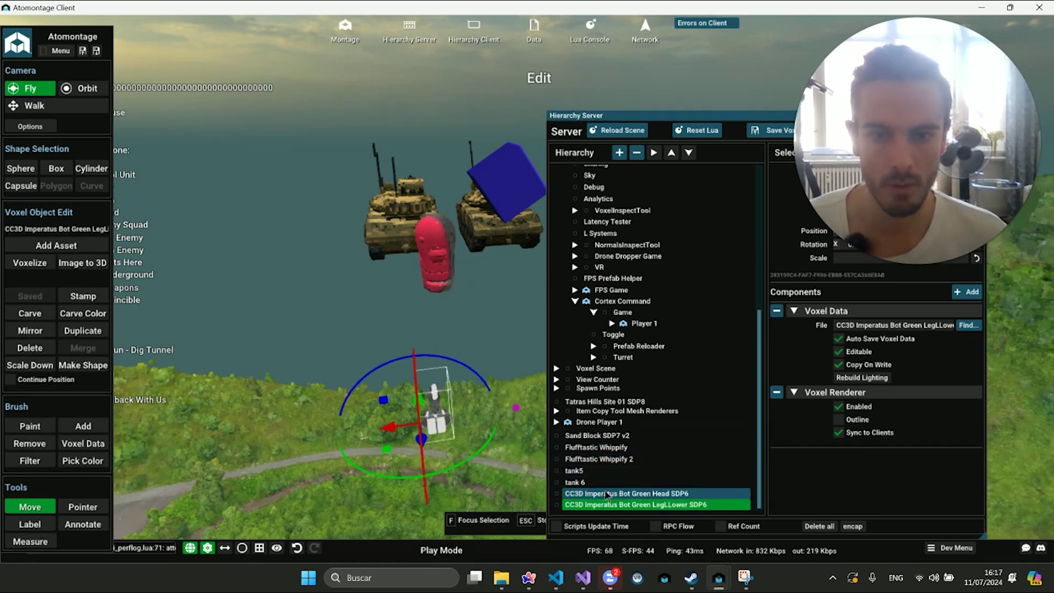
pyautogui.click(645, 493)
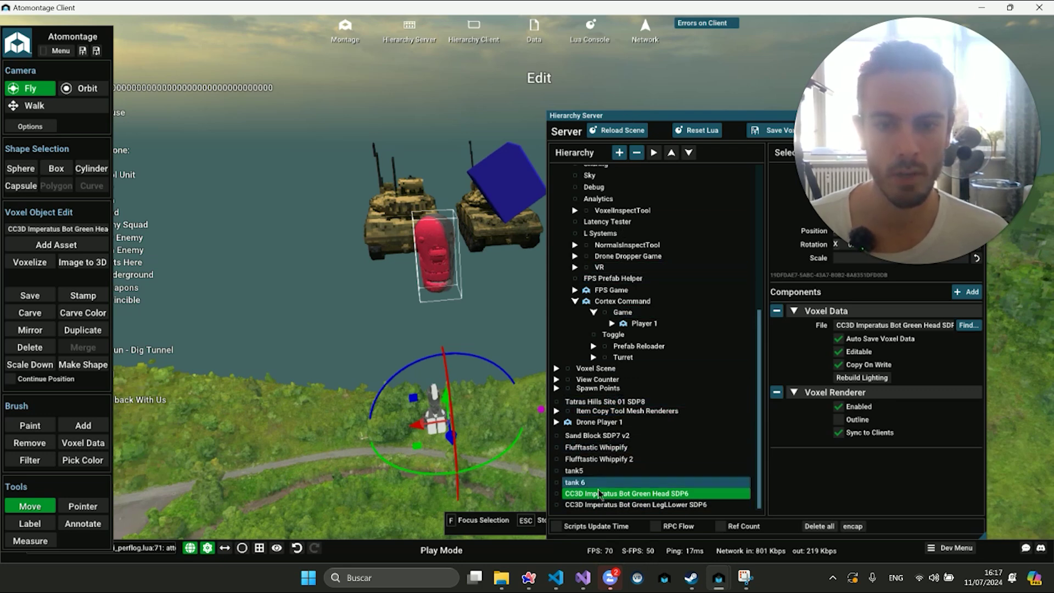
# Step through the hierarchy rows with the arrow keys from LegLLower SDP6 up to Turret
pyautogui.click(605, 506)
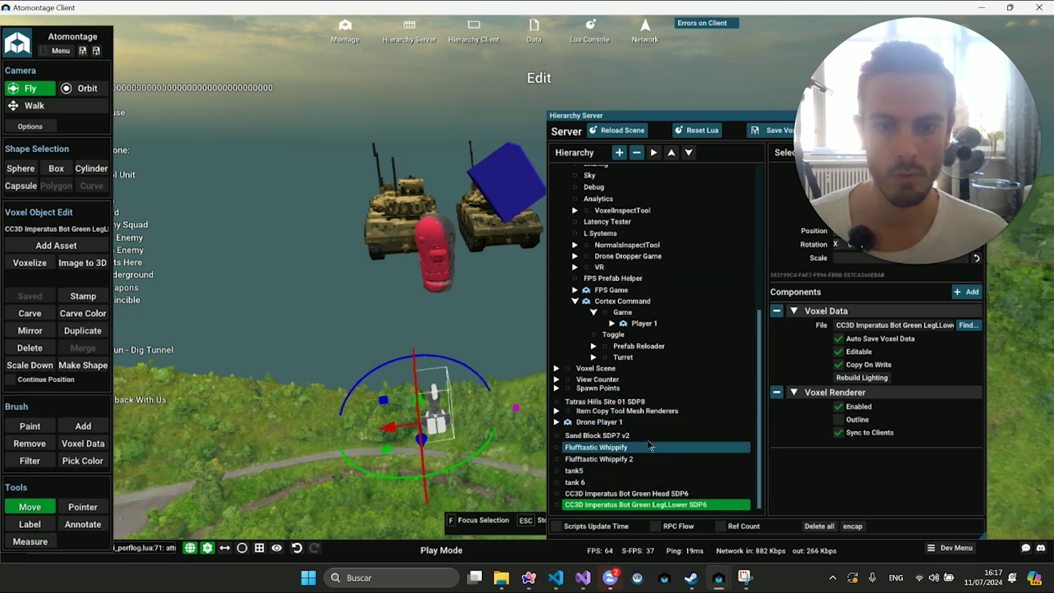
pyautogui.press('Up')
pyautogui.press('Up')
pyautogui.press('Up')
pyautogui.press('Up')
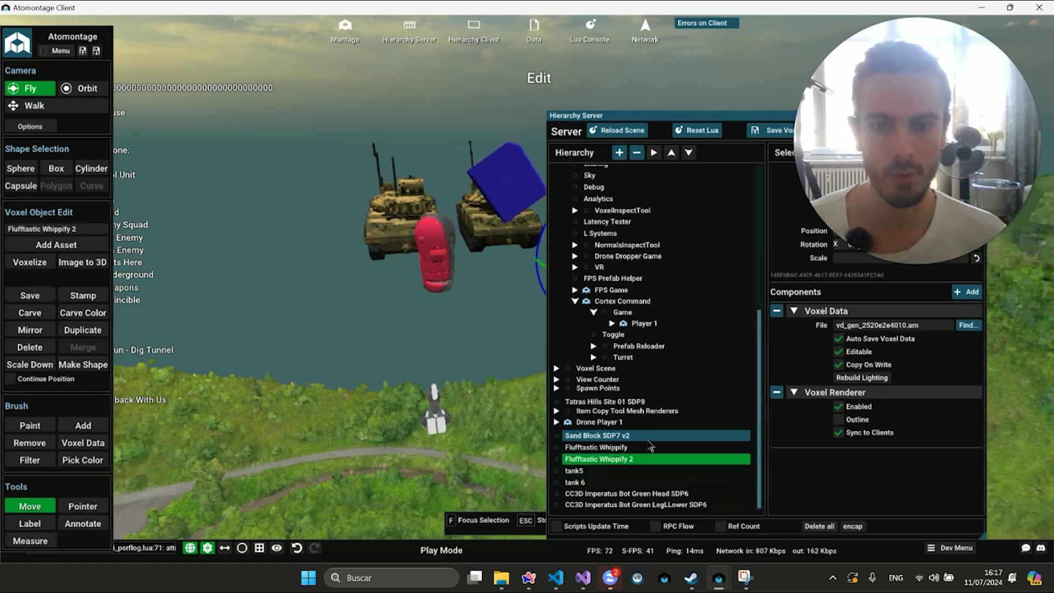
pyautogui.press('Up')
pyautogui.press('Up')
pyautogui.press('Down')
pyautogui.press('Down')
pyautogui.press('Down')
pyautogui.press('Down')
pyautogui.press('Up')
pyautogui.press('Up')
pyautogui.press('Up')
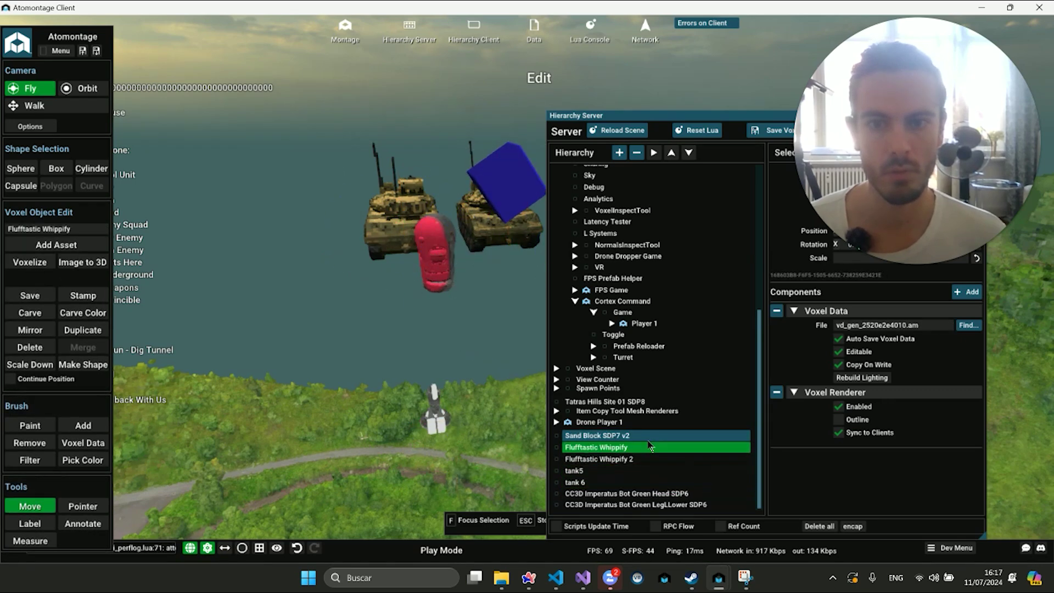
pyautogui.press('Up')
pyautogui.press('Up')
pyautogui.press('Up')
pyautogui.press('Up')
pyautogui.press('Up')
pyautogui.press('Up')
pyautogui.press('Up')
pyautogui.press('Up')
pyautogui.press('Up')
pyautogui.press('Up')
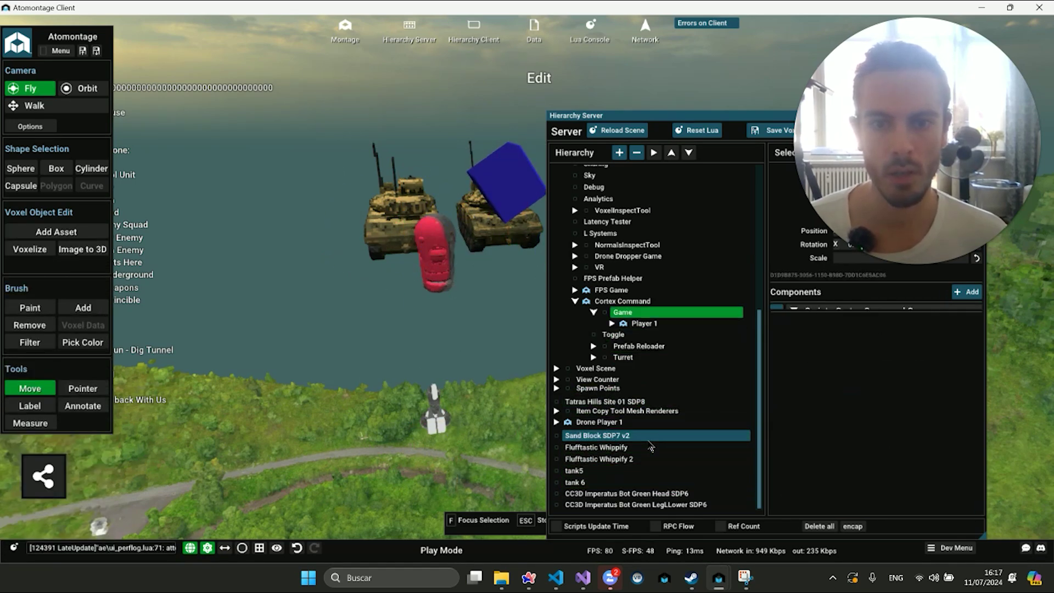
pyautogui.press('Down')
pyautogui.press('Down')
pyautogui.press('Down')
pyautogui.press('Down')
pyautogui.press('Up')
pyautogui.press('Down')
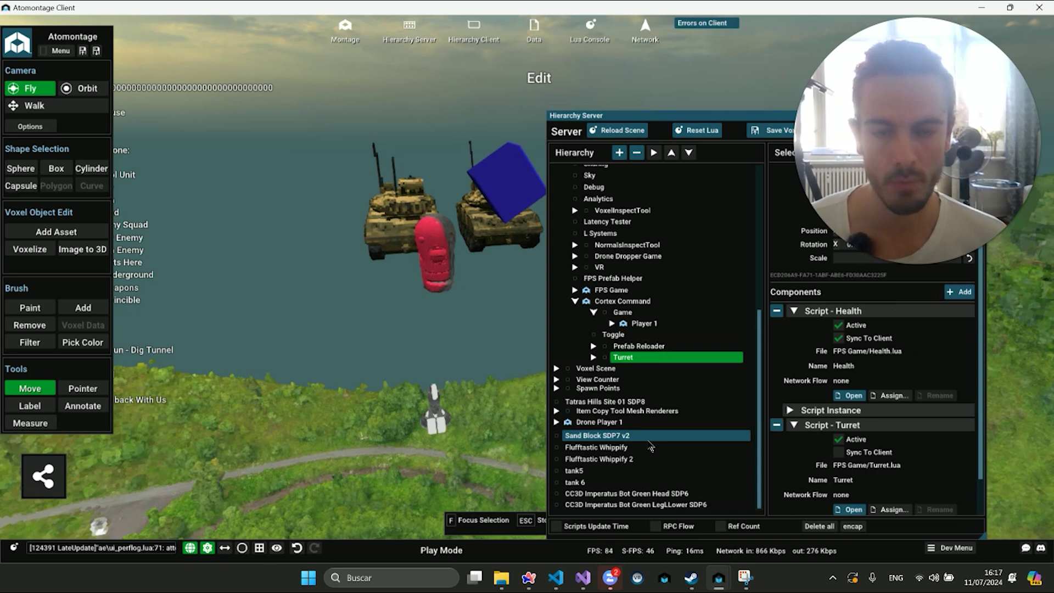
# Expand Turret and Item Gun and browse through their children
pyautogui.press('Right')
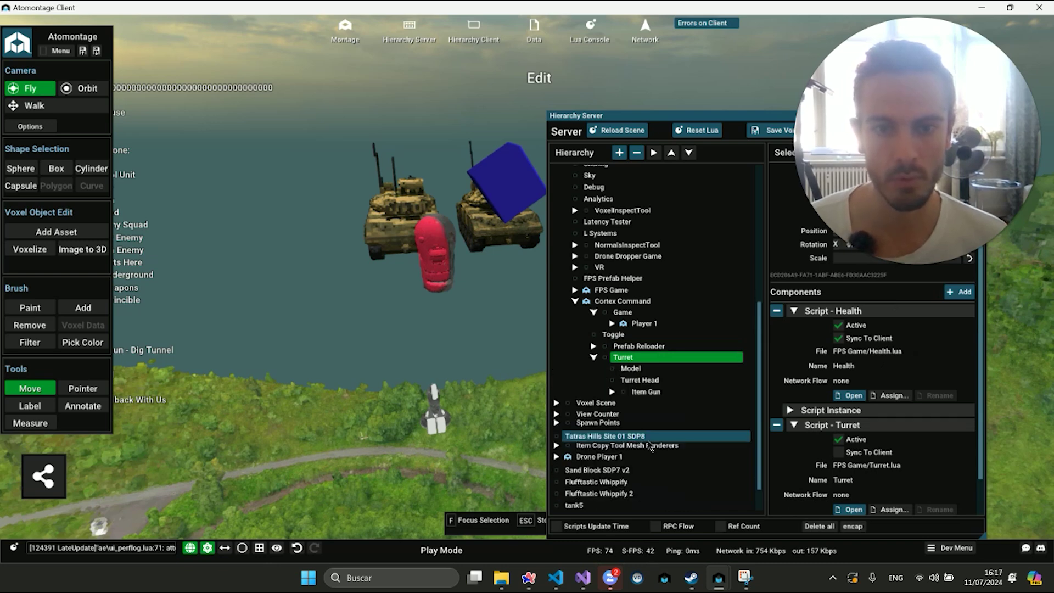
pyautogui.press('Down')
pyautogui.press('Down')
pyautogui.press('Right')
pyautogui.press('Down')
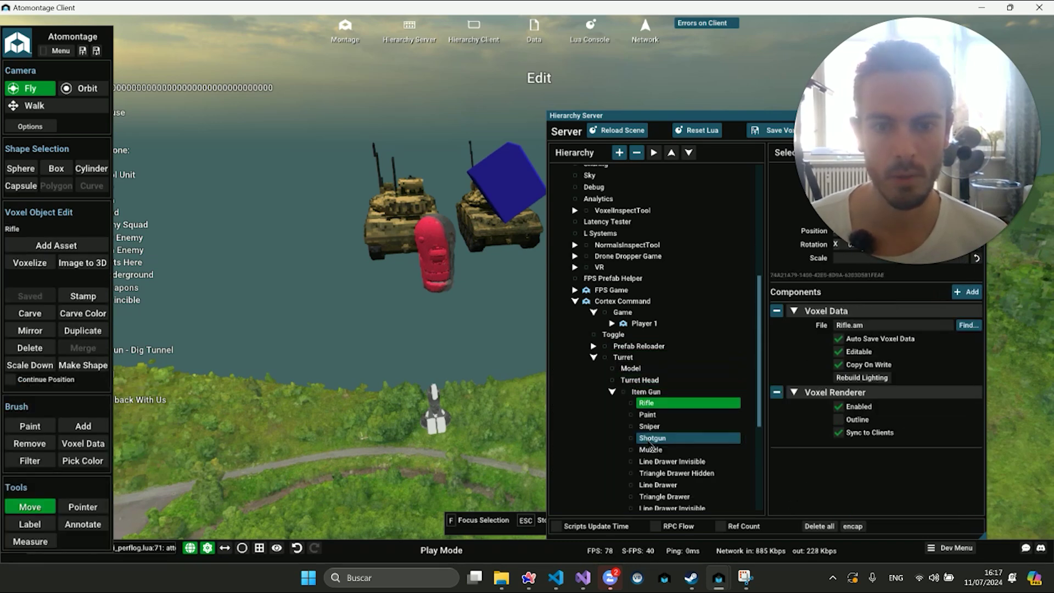
pyautogui.press('Down')
pyautogui.press('Down')
pyautogui.press('Down')
pyautogui.press('Down')
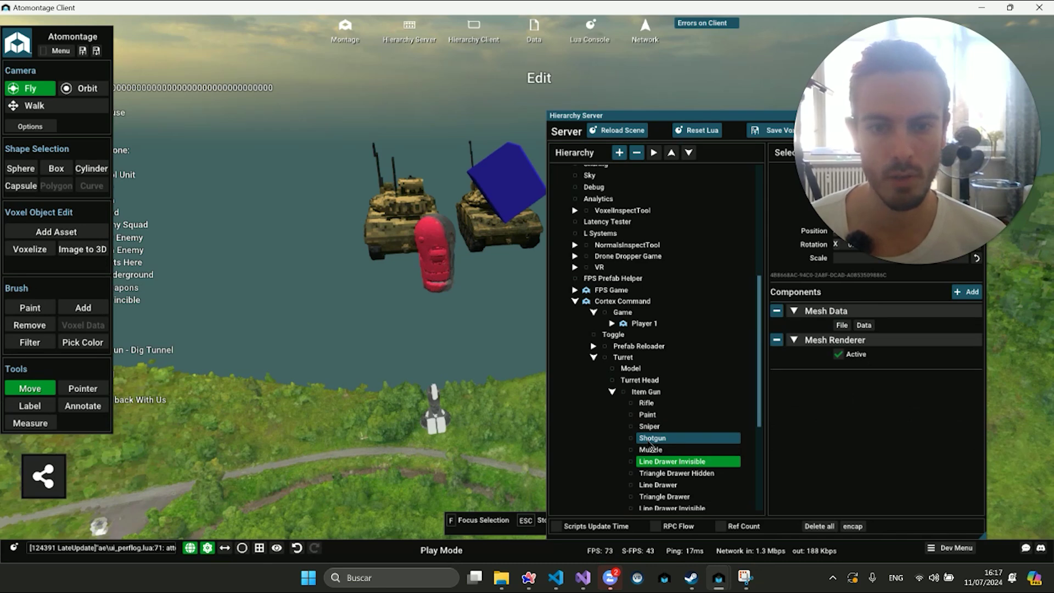
# Collapse Item Gun and Turret and return the selection to Cortex Command
pyautogui.press('Left')
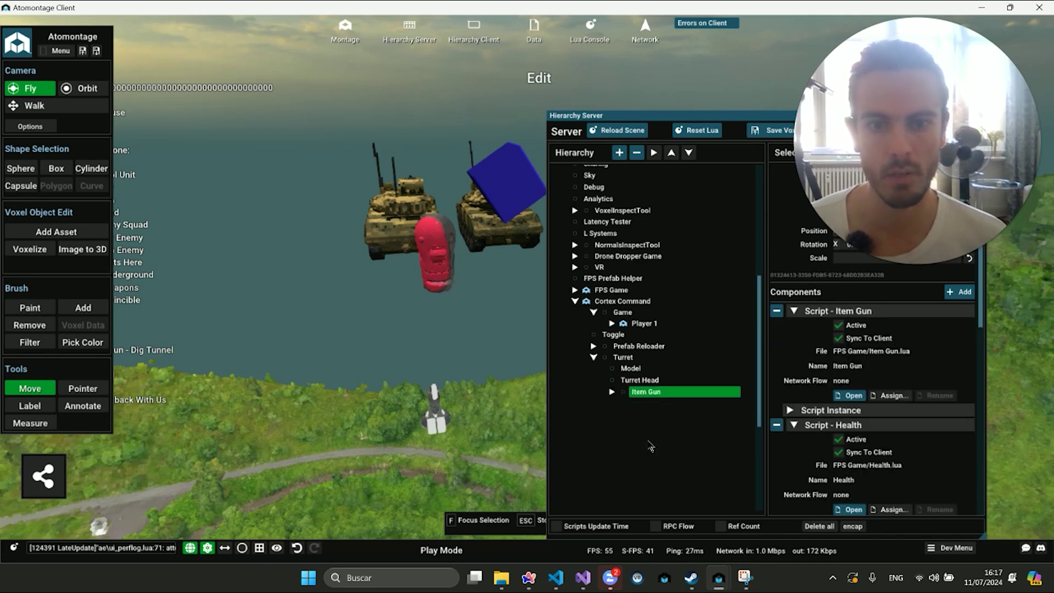
pyautogui.press('Left')
pyautogui.press('Left')
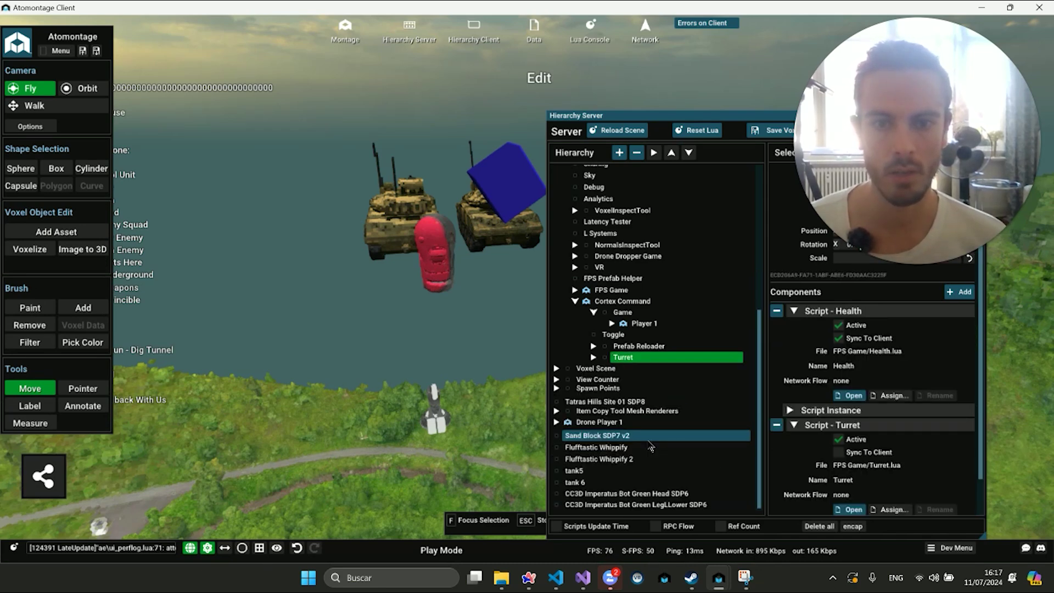
pyautogui.press('Left')
pyautogui.press('Left')
pyautogui.press('Down')
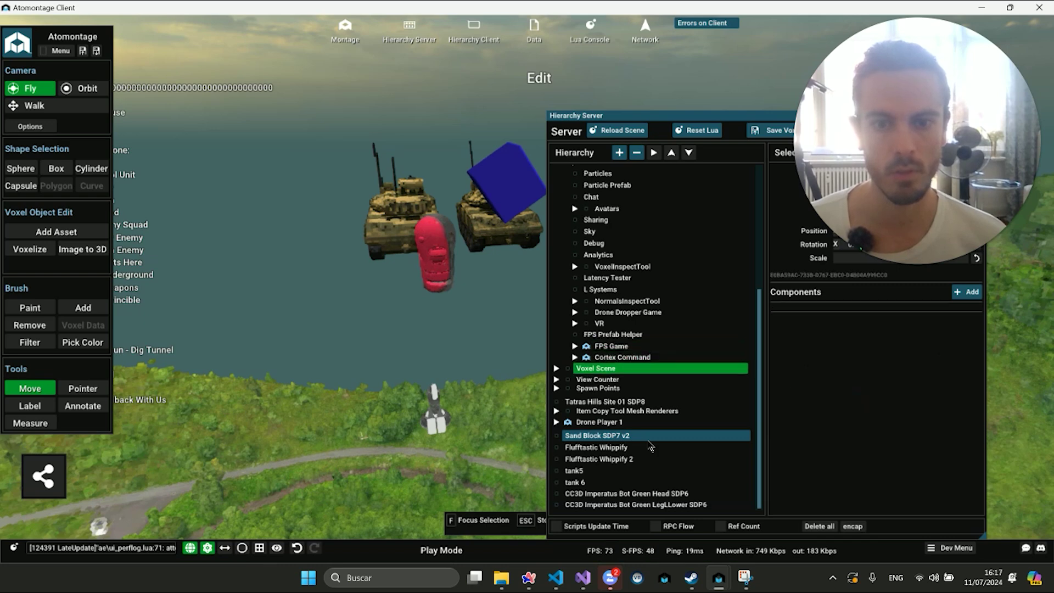
pyautogui.press('Down')
pyautogui.press('Down')
pyautogui.press('Down')
pyautogui.press('Up')
pyautogui.press('Up')
pyautogui.press('Up')
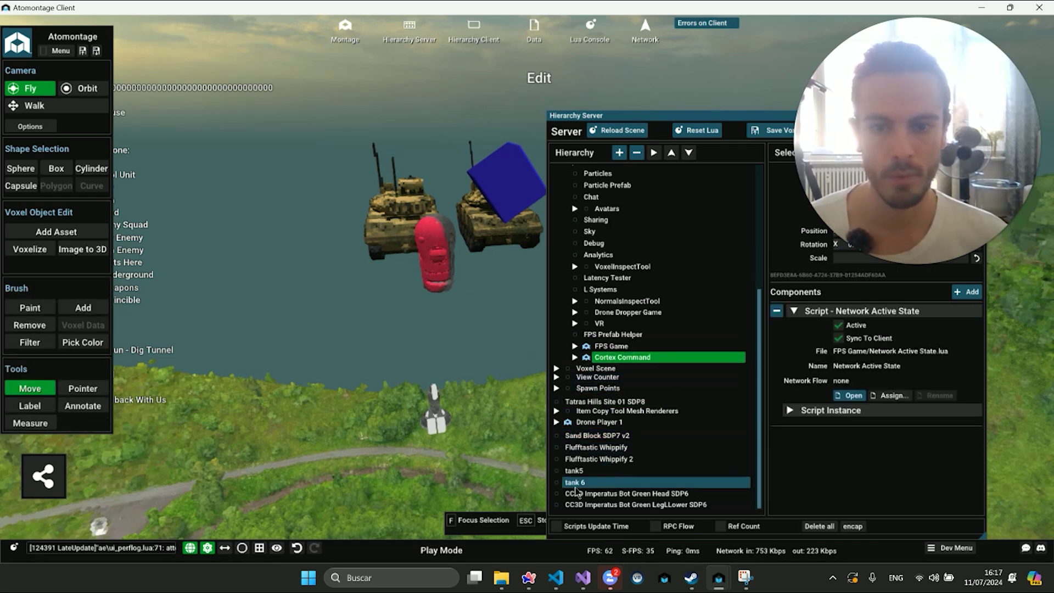
# Try selecting tank 6, the robot leg and the head, ending with Head SDP6 selected
pyautogui.click(609, 482)
pyautogui.click(602, 504)
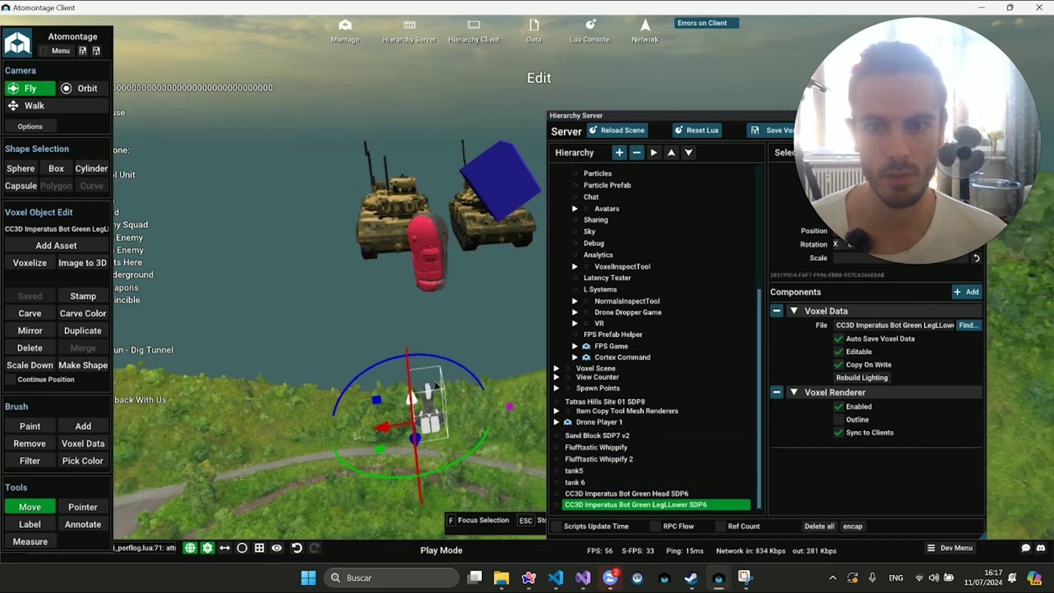
pyautogui.click(466, 257)
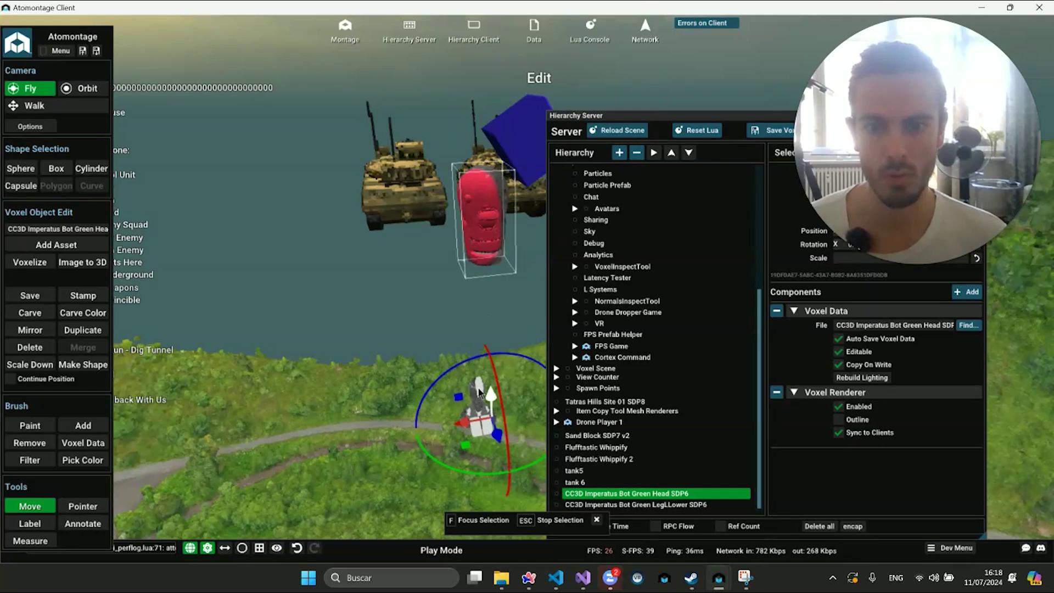
pyautogui.press('Escape')
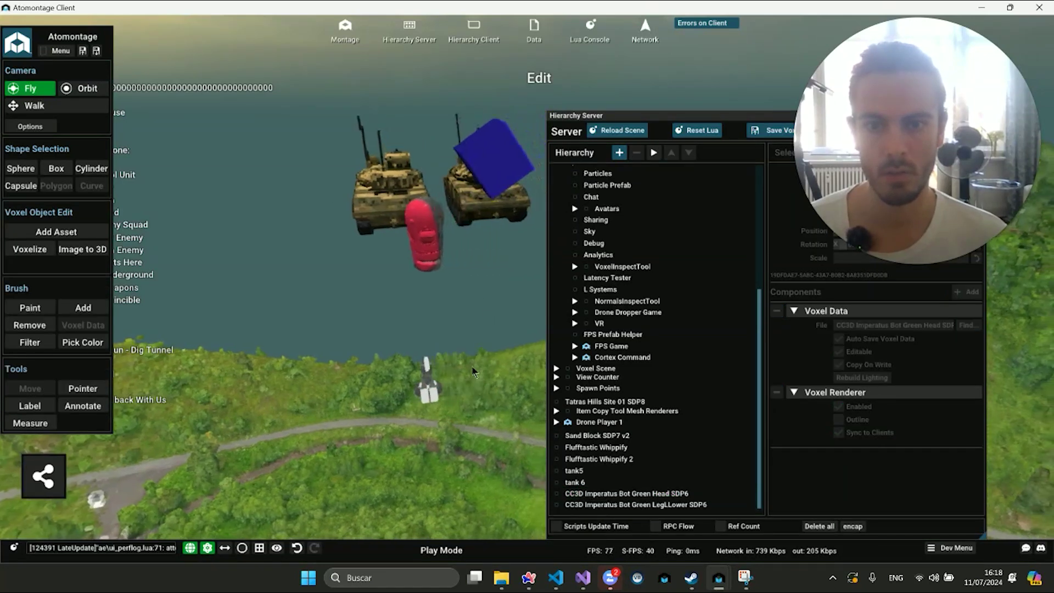
pyautogui.click(424, 390)
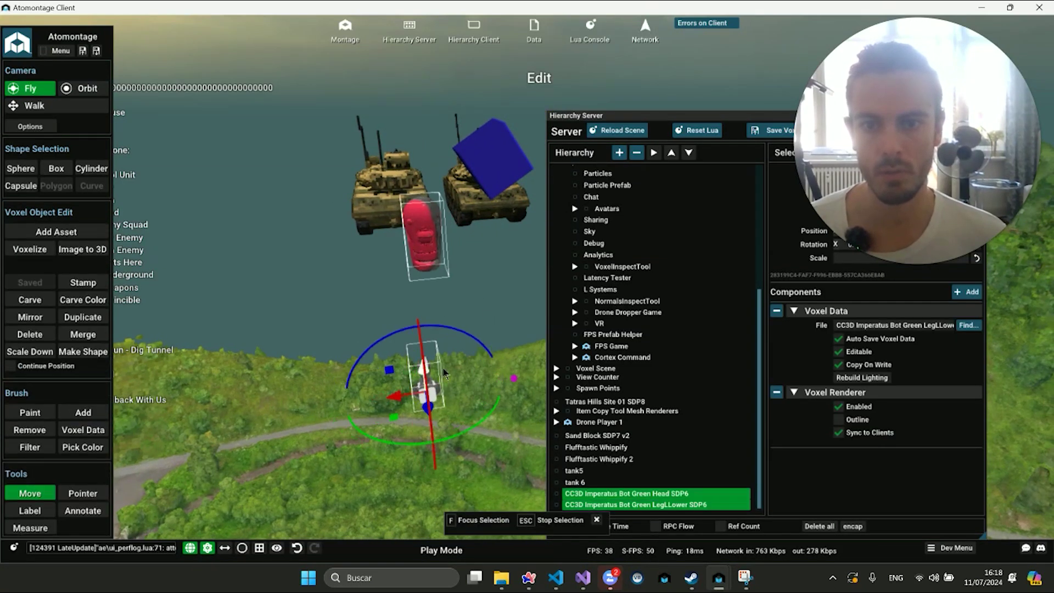
pyautogui.keyDown('shift'); pyautogui.click(396, 225); pyautogui.keyUp('shift')
pyautogui.click(705, 483)
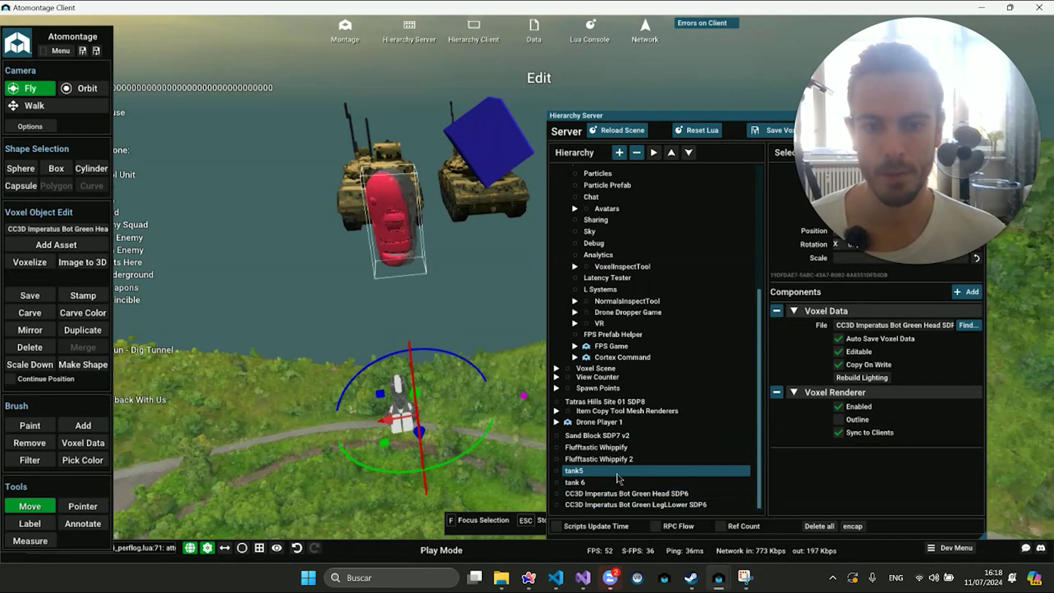
pyautogui.click(701, 494)
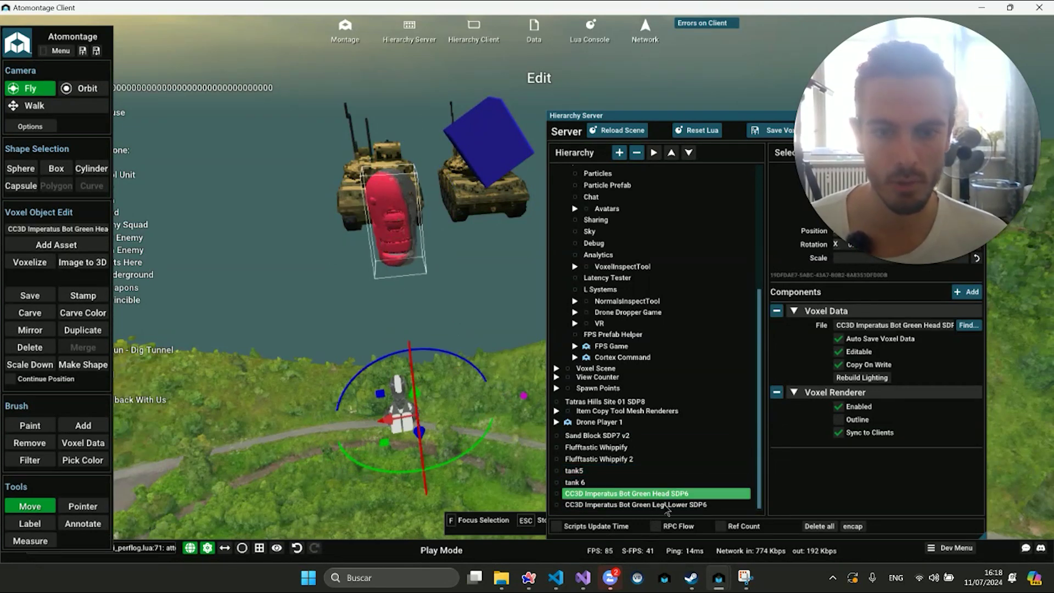
# Add the leg, Sand Block SDP7 v2 and both Flufftastic Whippify objects, then move the group lower left
pyautogui.press('a')
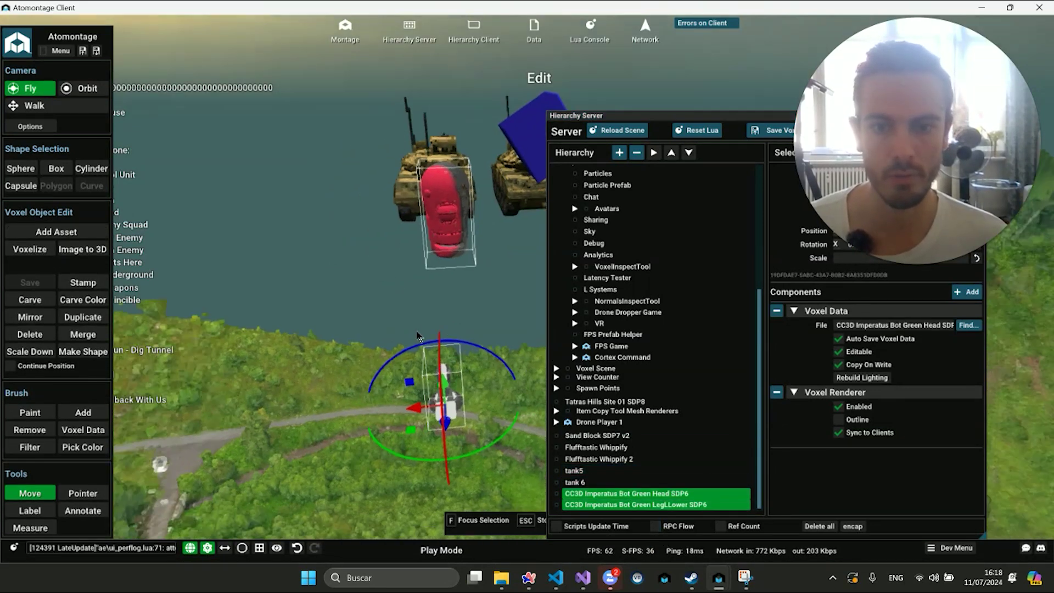
pyautogui.keyDown('ctrl'); pyautogui.click(604, 459); pyautogui.keyUp('ctrl')
pyautogui.keyDown('ctrl'); pyautogui.click(598, 436); pyautogui.keyUp('ctrl')
pyautogui.press('f')
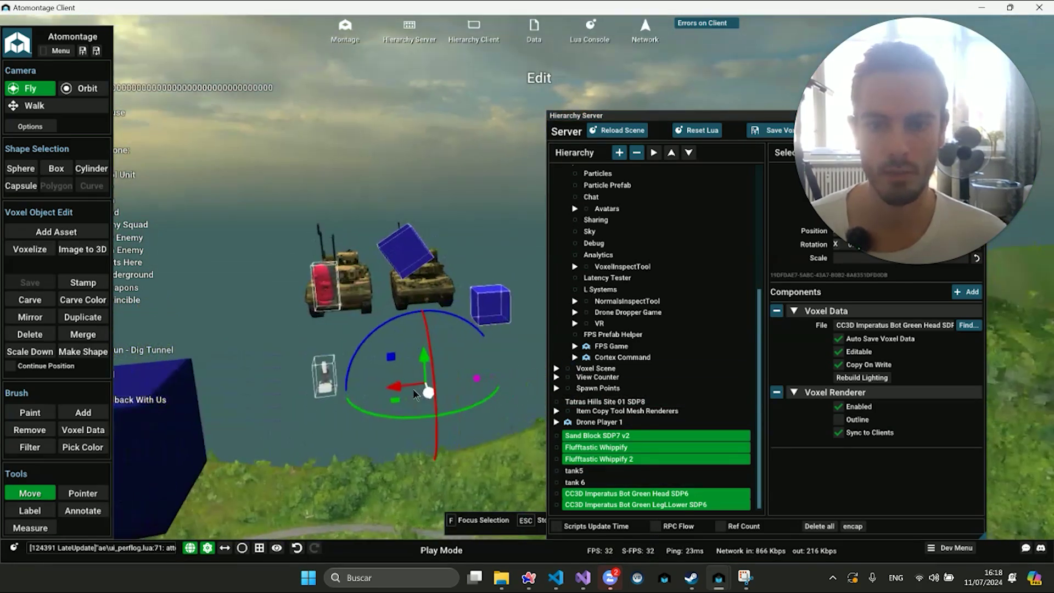
pyautogui.moveTo(415, 393); pyautogui.dragTo(293, 464)
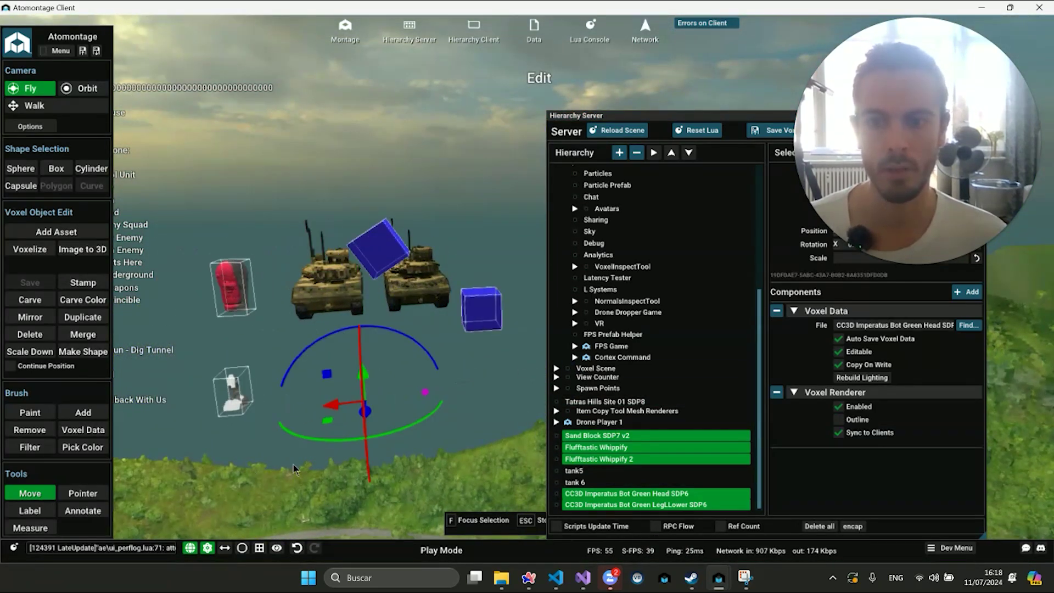
# Clear the group and step between Sand Block SDP7 v2 and Flufftastic Whippify, ending on Sand Block
pyautogui.click(626, 493)
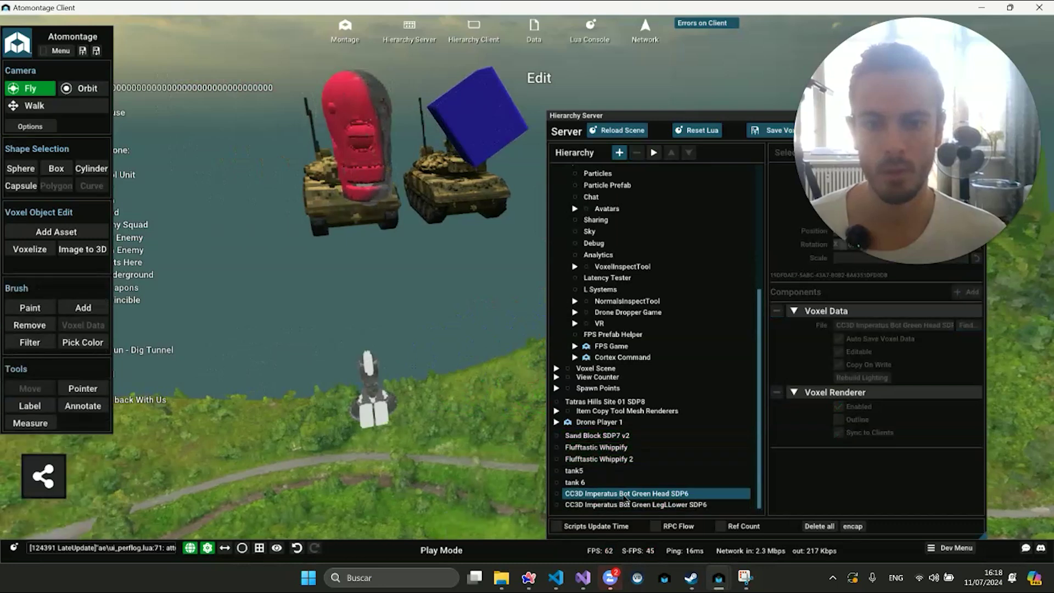
pyautogui.press('Up')
pyautogui.press('Up')
pyautogui.press('Up')
pyautogui.press('Up')
pyautogui.press('Up')
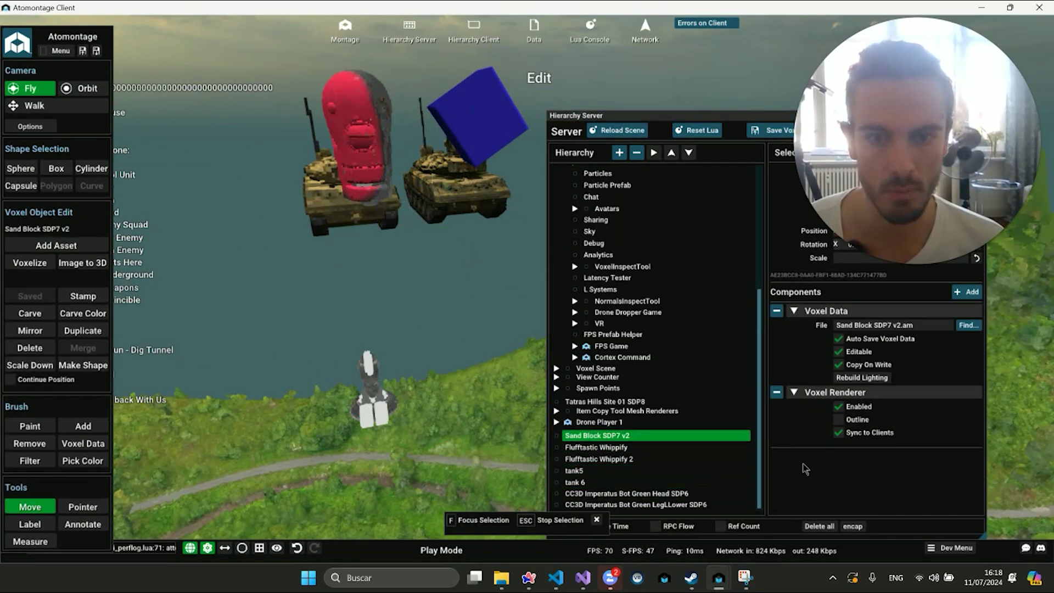
pyautogui.press('Down')
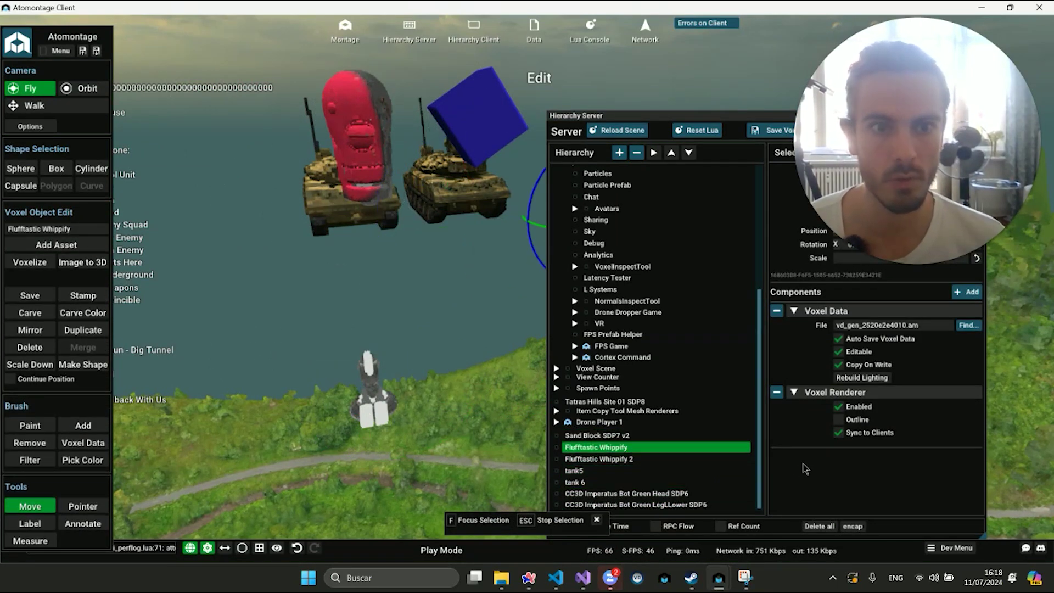
pyautogui.press('Up')
pyautogui.press('Down')
pyautogui.press('Up')
pyautogui.press('Down')
pyautogui.press('Up')
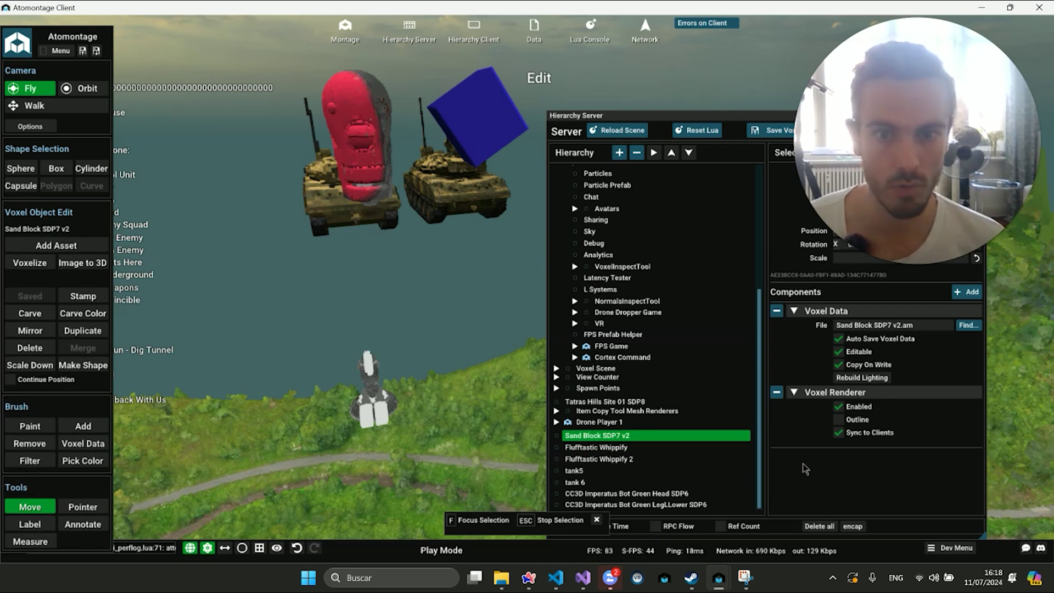
# Extend the selection with Shift+Down through both robot parts, then pick only tank5
pyautogui.hotkey('shift', 'Down')
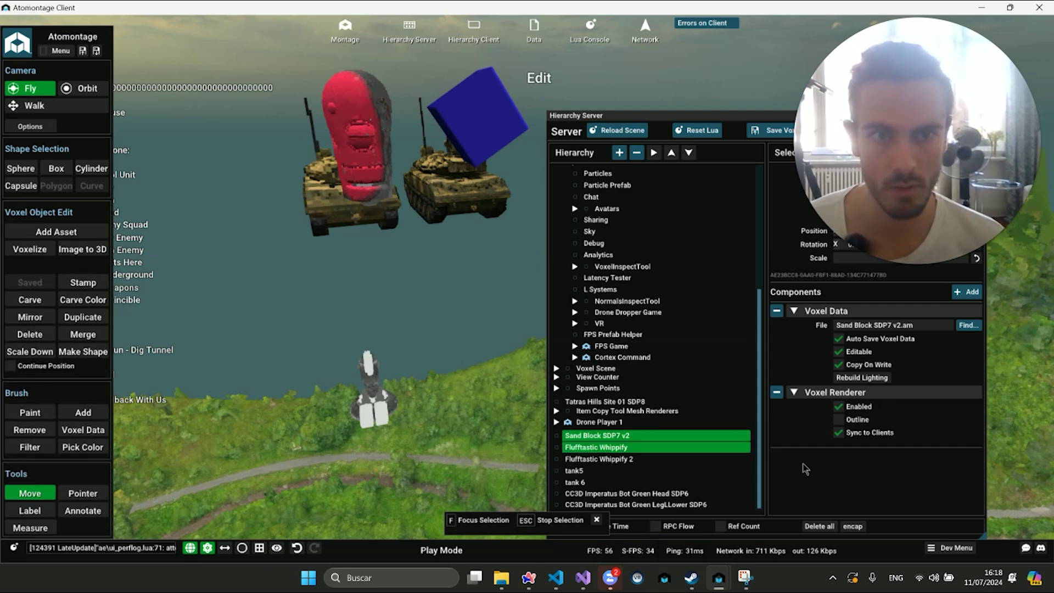
pyautogui.hotkey('shift', 'Down')
pyautogui.hotkey('shift', 'Down')
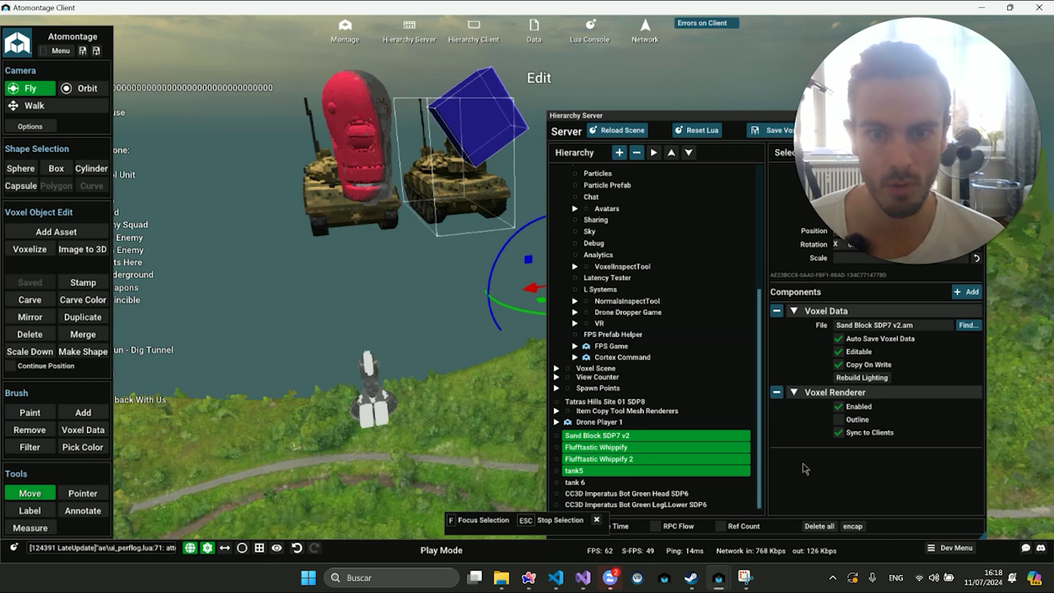
pyautogui.hotkey('shift', 'Down')
pyautogui.hotkey('shift', 'Down')
pyautogui.hotkey('shift', 'Down')
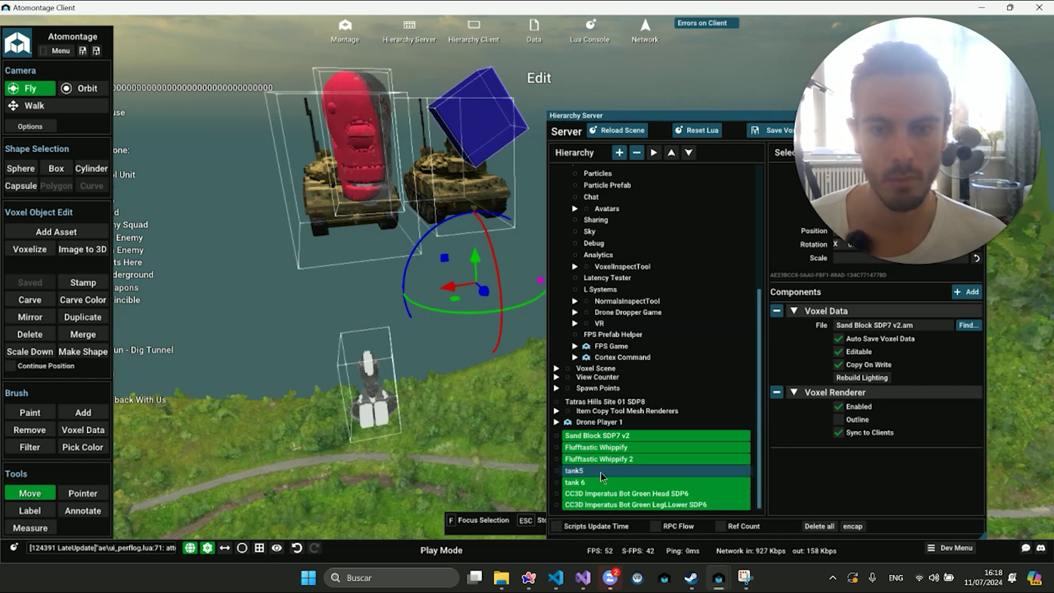
pyautogui.click(576, 470)
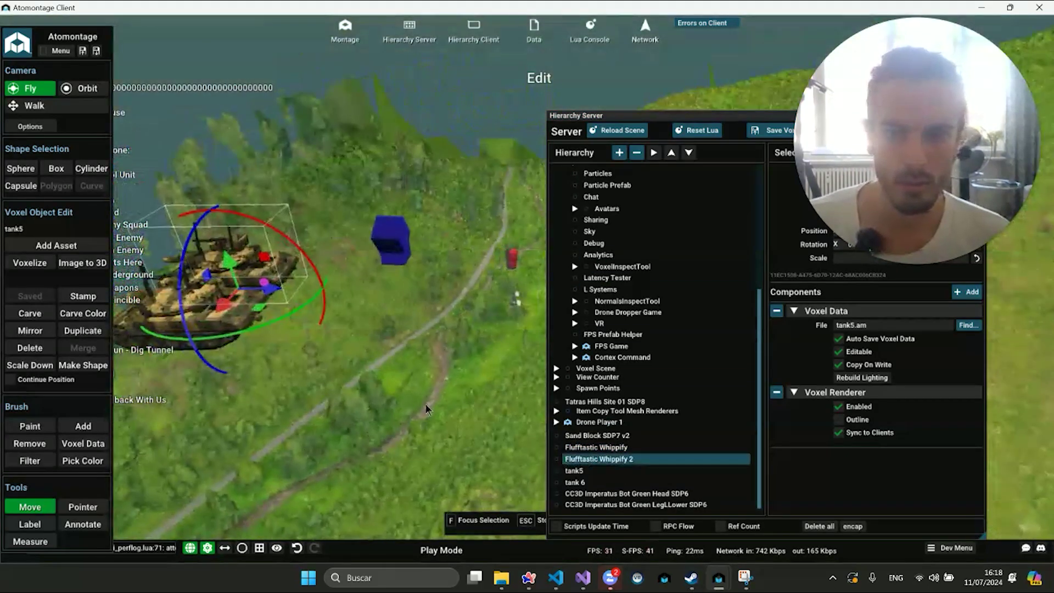
# Clear tank5, reopen the scene hierarchy and select Tatras Hills Site 01 SDP8, opening and closing its options
pyautogui.click(380, 390)
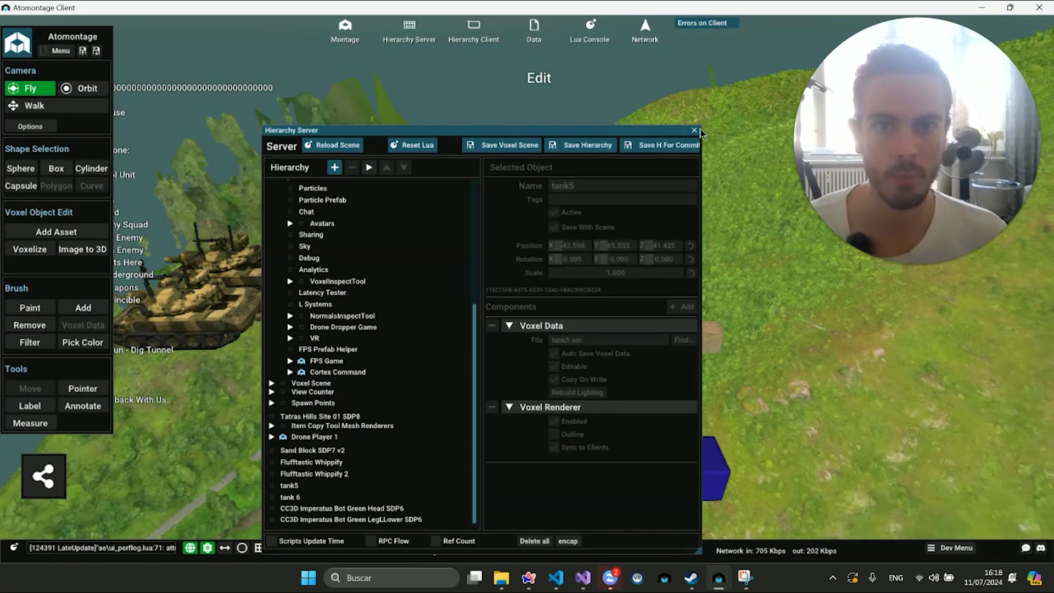
pyautogui.click(694, 131)
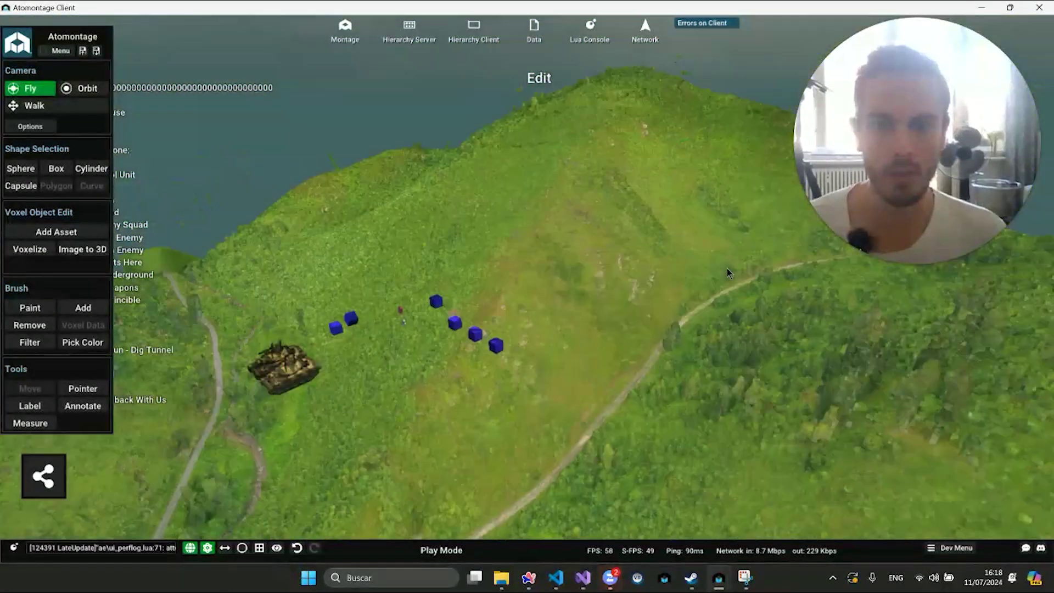
pyautogui.press('h')
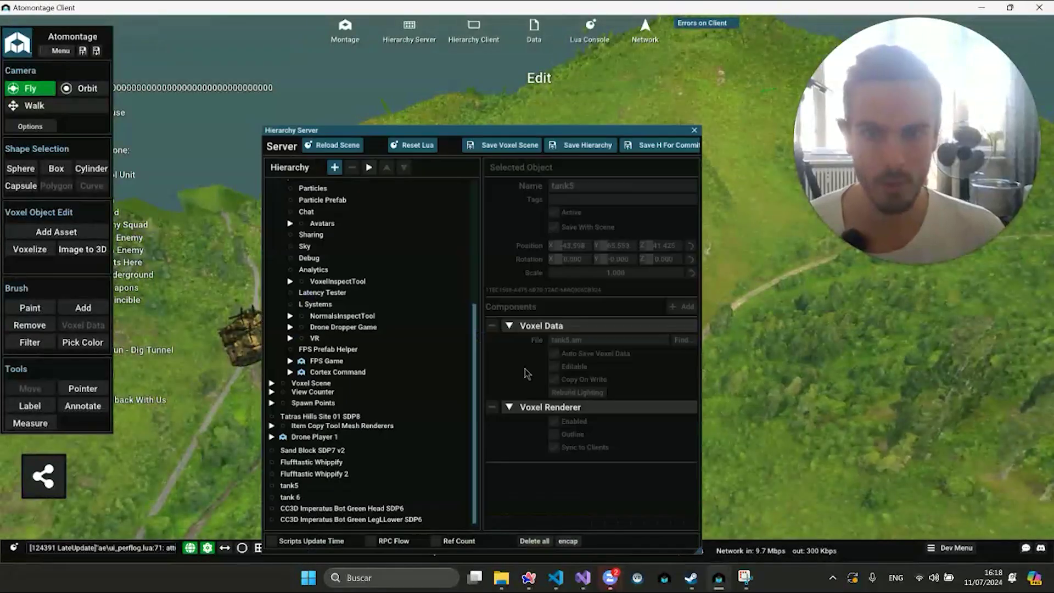
pyautogui.click(326, 417)
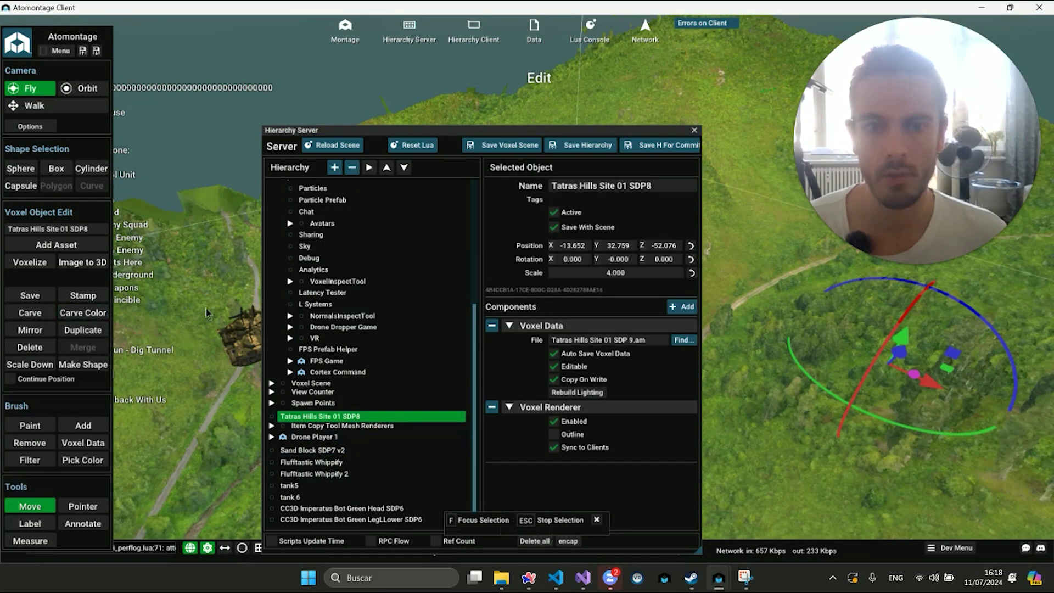
pyautogui.rightClick(271, 421)
pyautogui.click(312, 523)
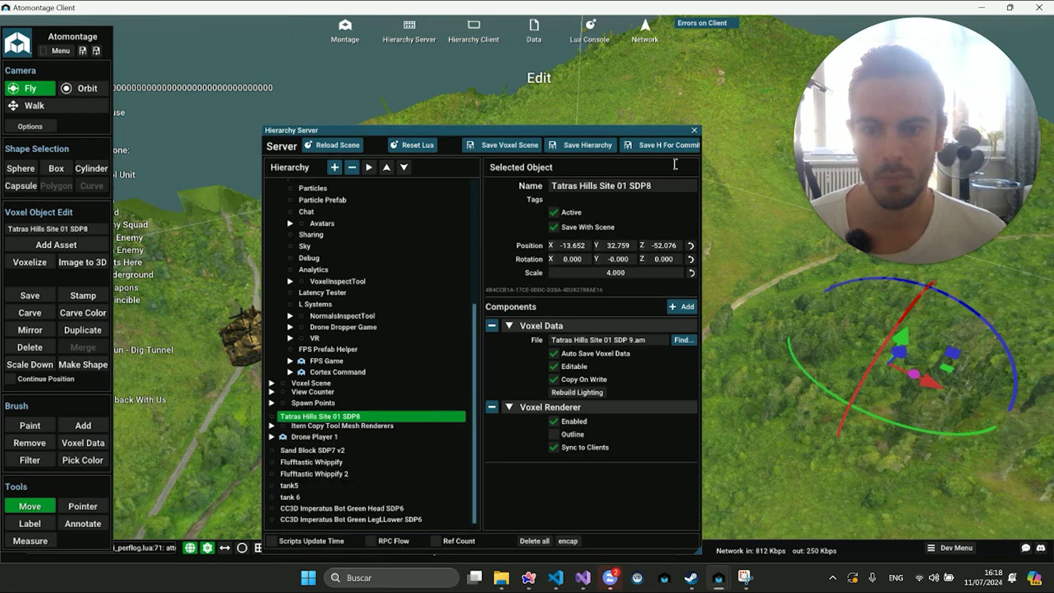
# Close the hierarchy, frame the terrain, zoom in, and briefly toggle the Montage panel
pyautogui.click(694, 130)
pyautogui.press('f')
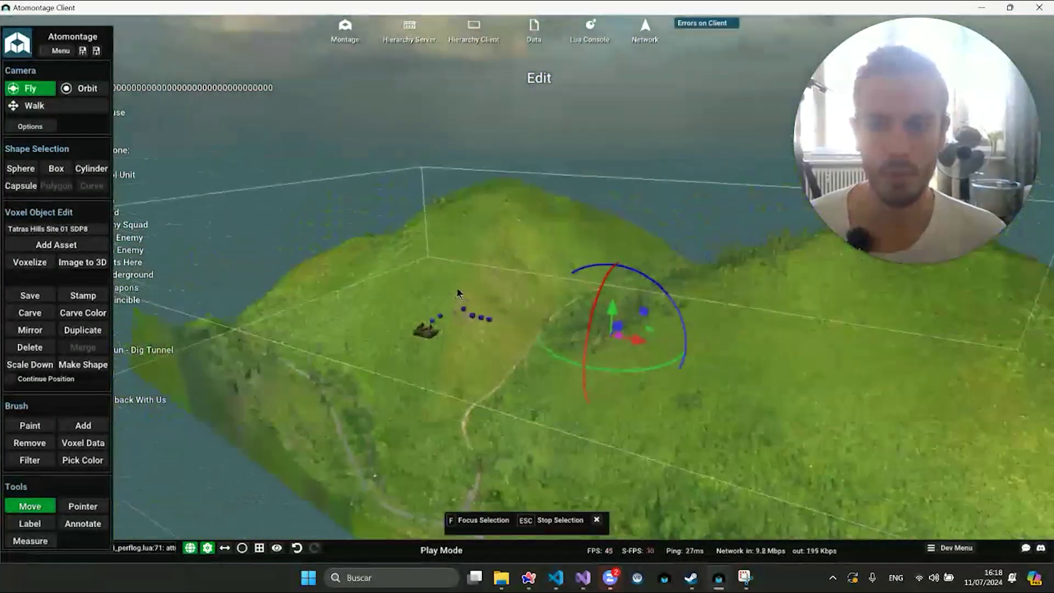
pyautogui.scroll(5, 398, 312)
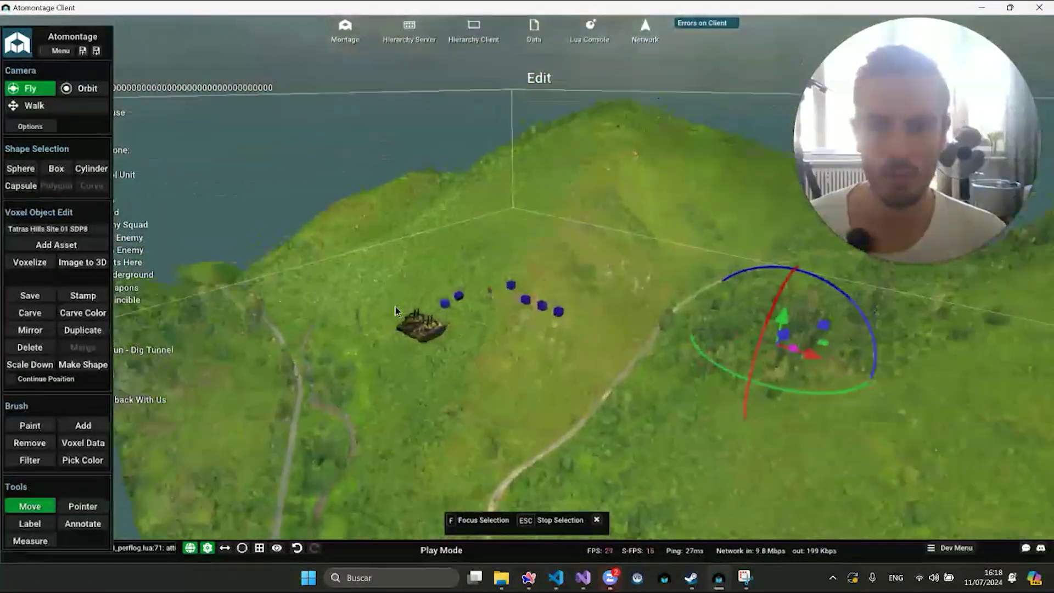
pyautogui.scroll(5, 498, 372)
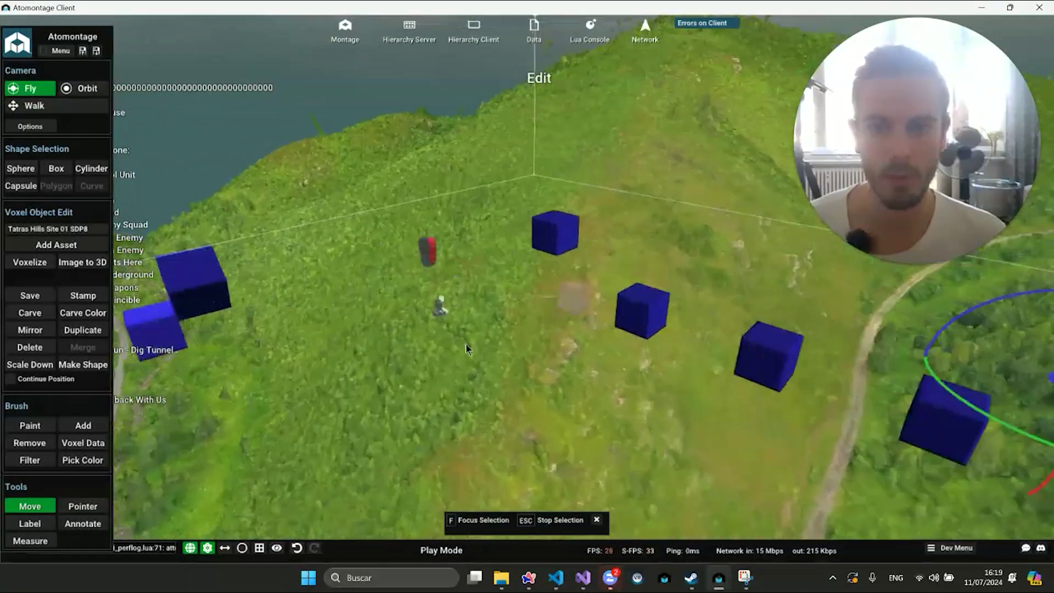
pyautogui.scroll(3, 466, 343)
pyautogui.click(346, 45)
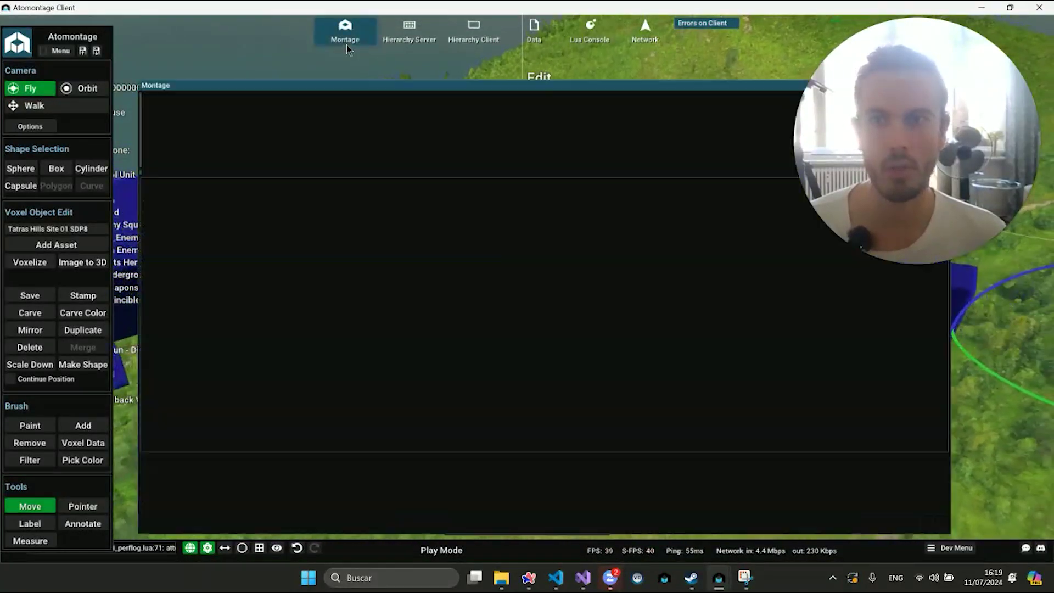
pyautogui.click(347, 45)
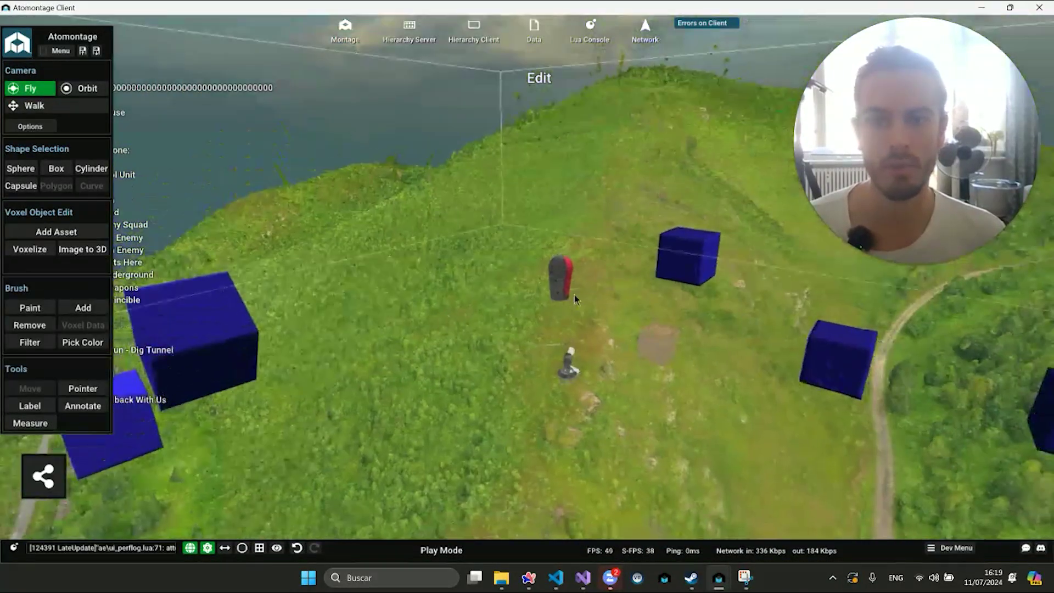
# Select the red robot part, then test selecting and framing the terrain before clearing it
pyautogui.click(551, 281)
pyautogui.scroll(3, 560, 285)
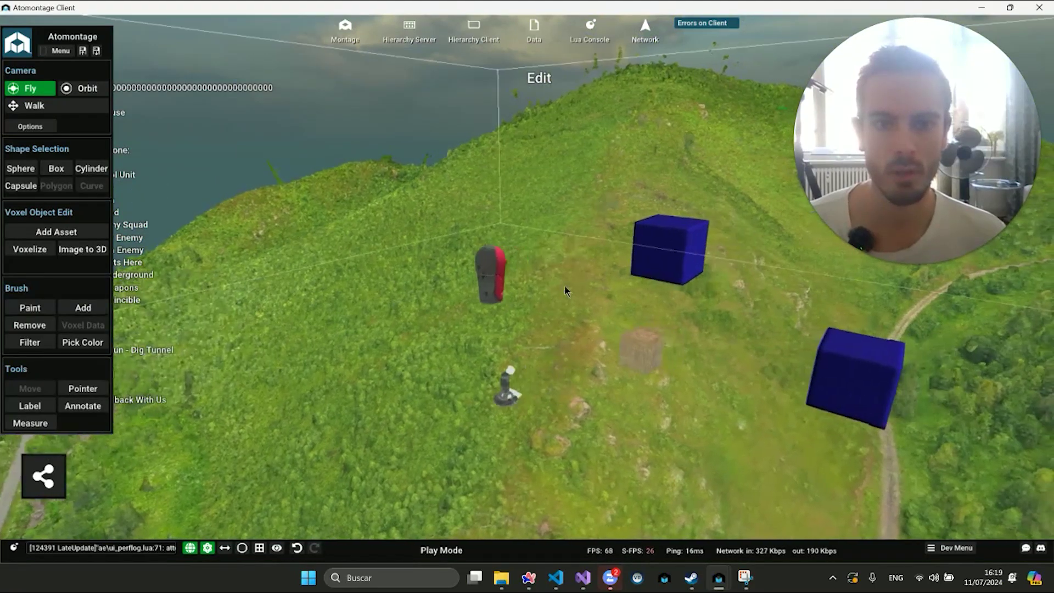
pyautogui.click(440, 307)
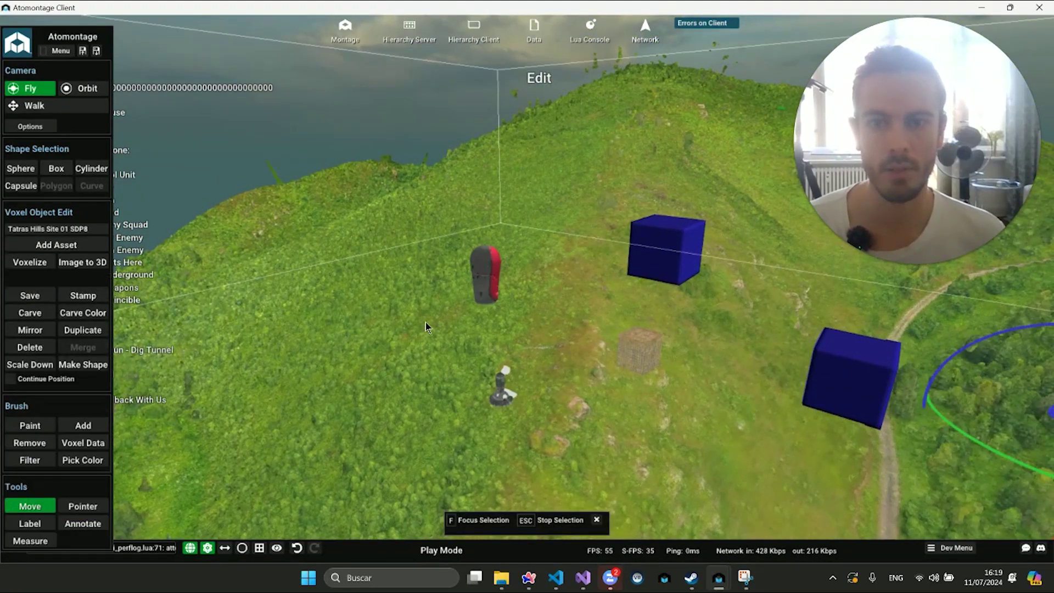
pyautogui.scroll(-3, 426, 322)
pyautogui.press('f')
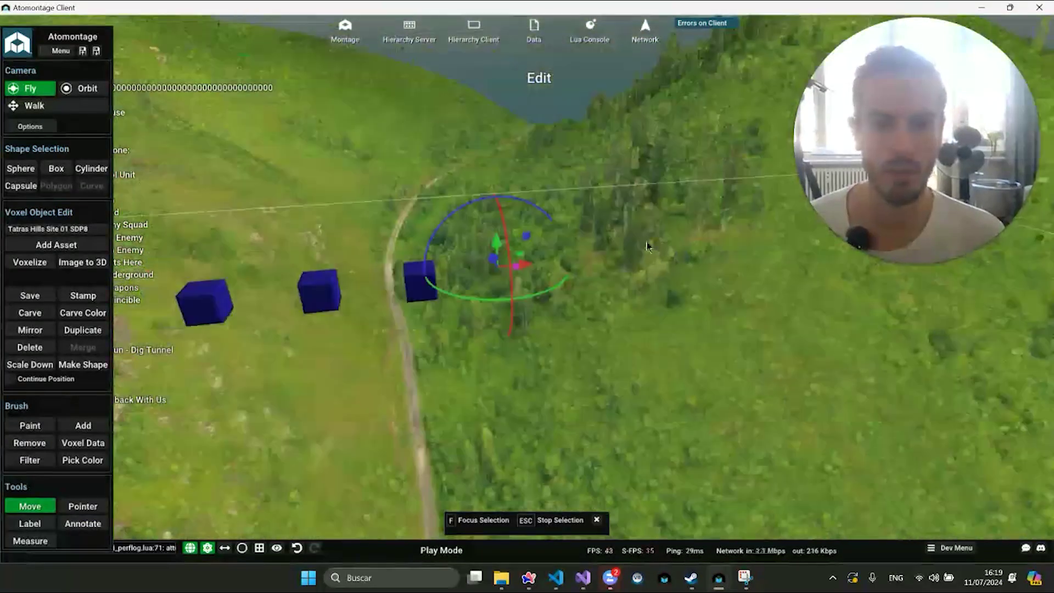
pyautogui.scroll(-3, 647, 246)
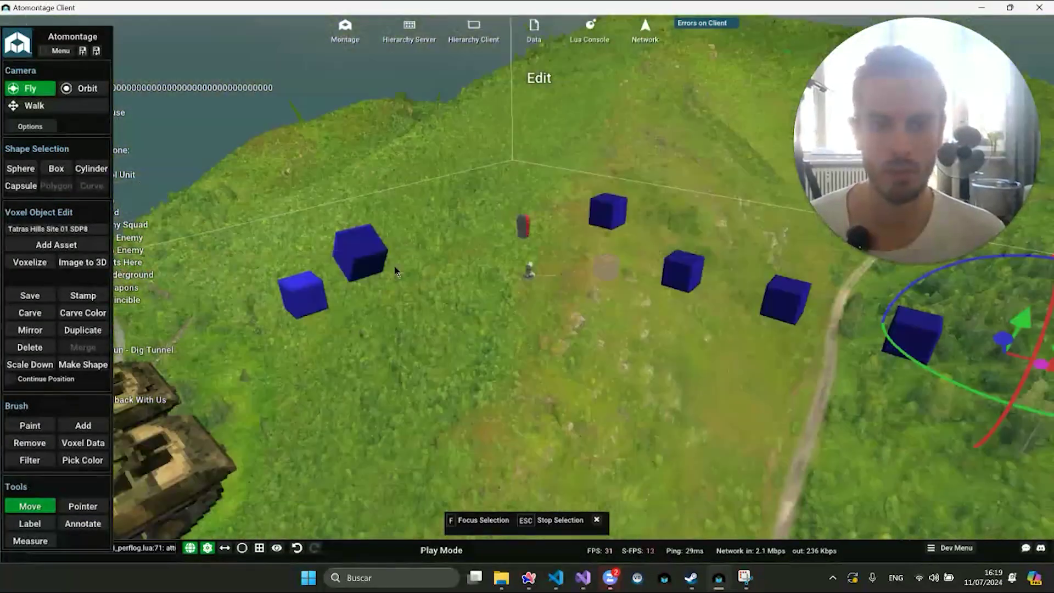
pyautogui.press('Escape')
# Select the terrain again, centre on it, and tilt the view to show the cubes and horizon
pyautogui.scroll(-2, 494, 219)
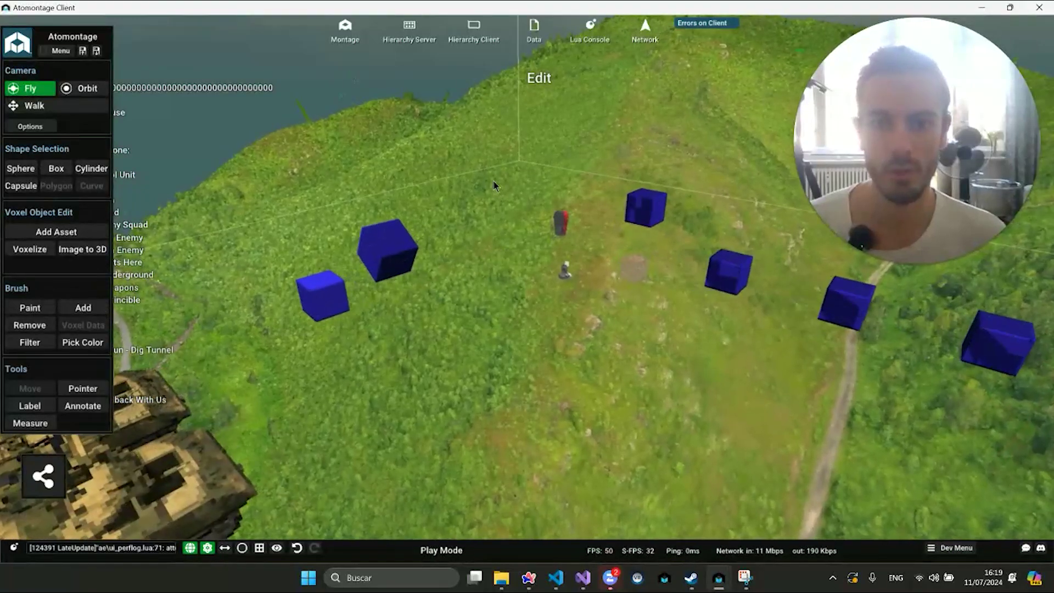
pyautogui.click(619, 349)
pyautogui.scroll(-3, 584, 293)
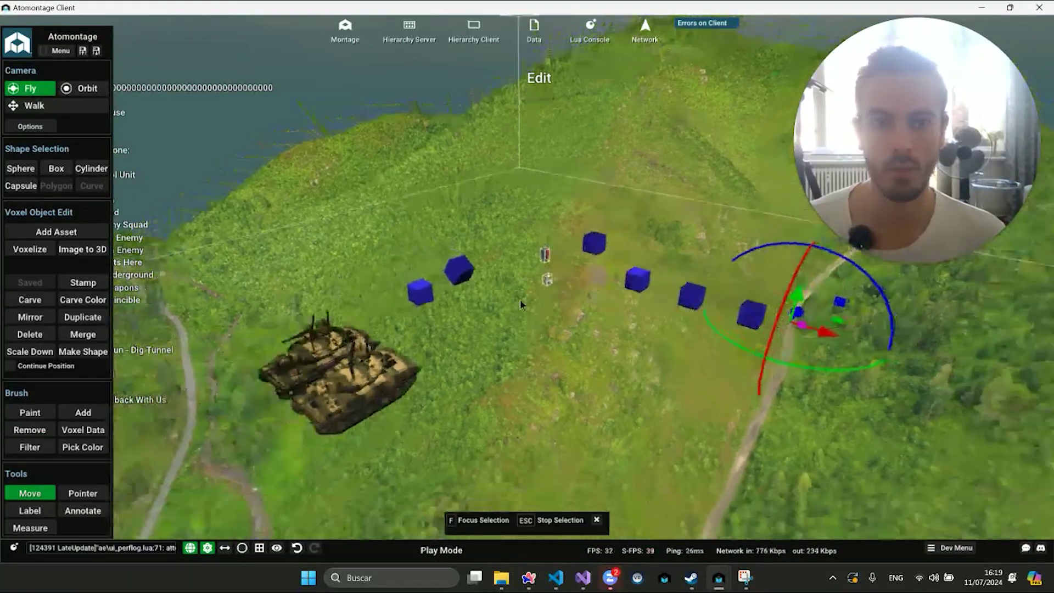
pyautogui.scroll(3, 526, 266)
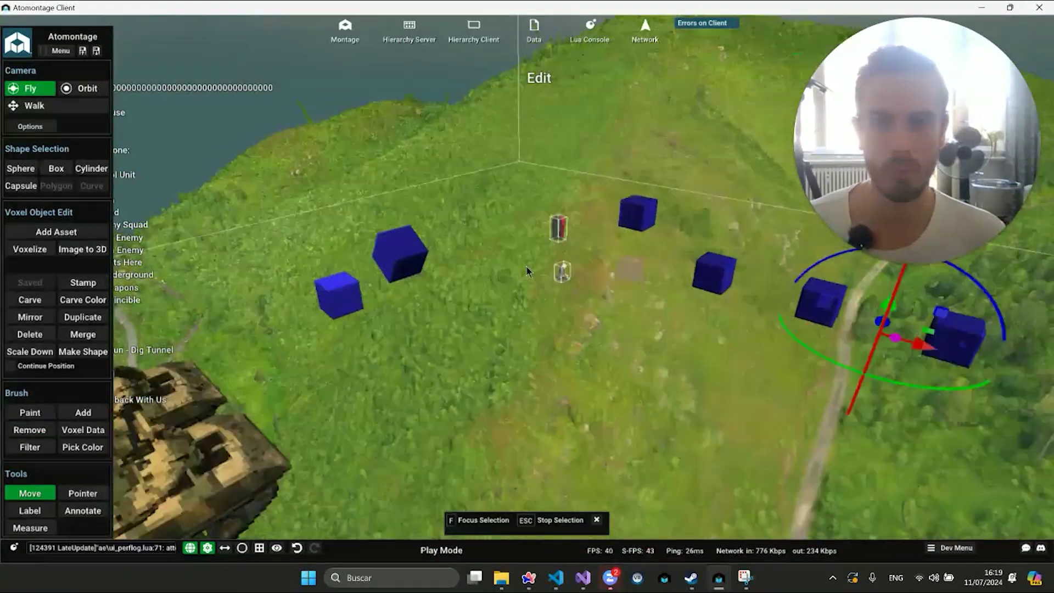
pyautogui.scroll(2, 527, 301)
pyautogui.press('f')
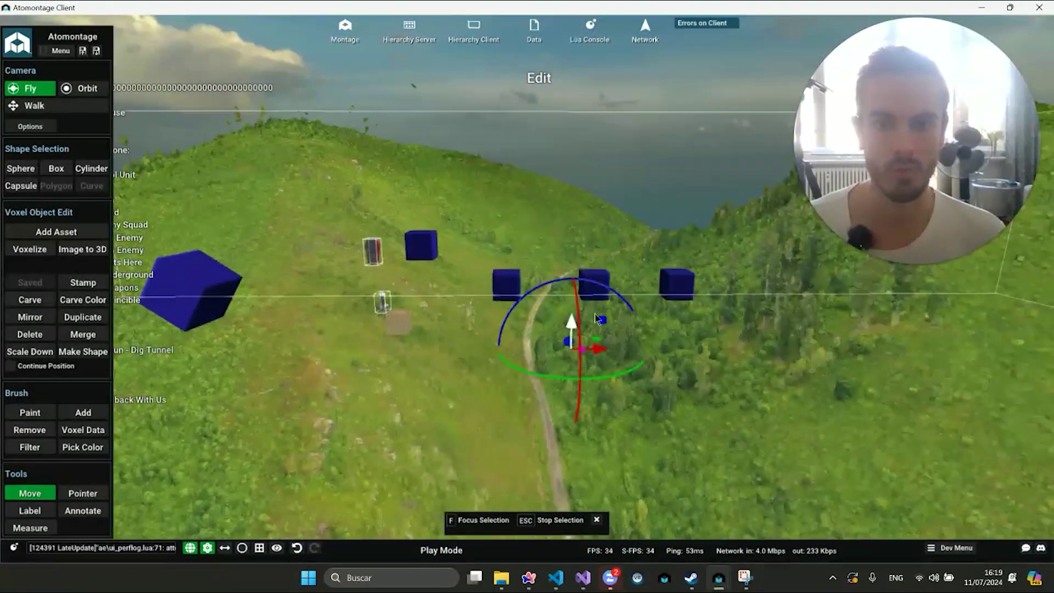
pyautogui.scroll(3, 531, 246)
pyautogui.scroll(2, 483, 299)
pyautogui.scroll(-3, 483, 299)
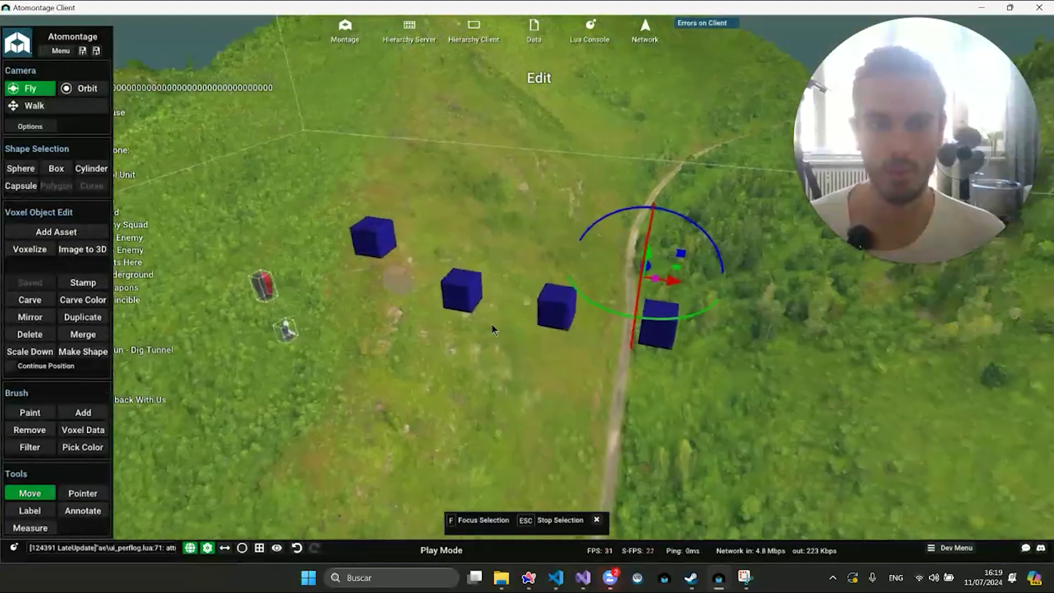
pyautogui.scroll(2, 403, 324)
pyautogui.moveTo(403, 324); pyautogui.dragTo(450, 299, button='right')
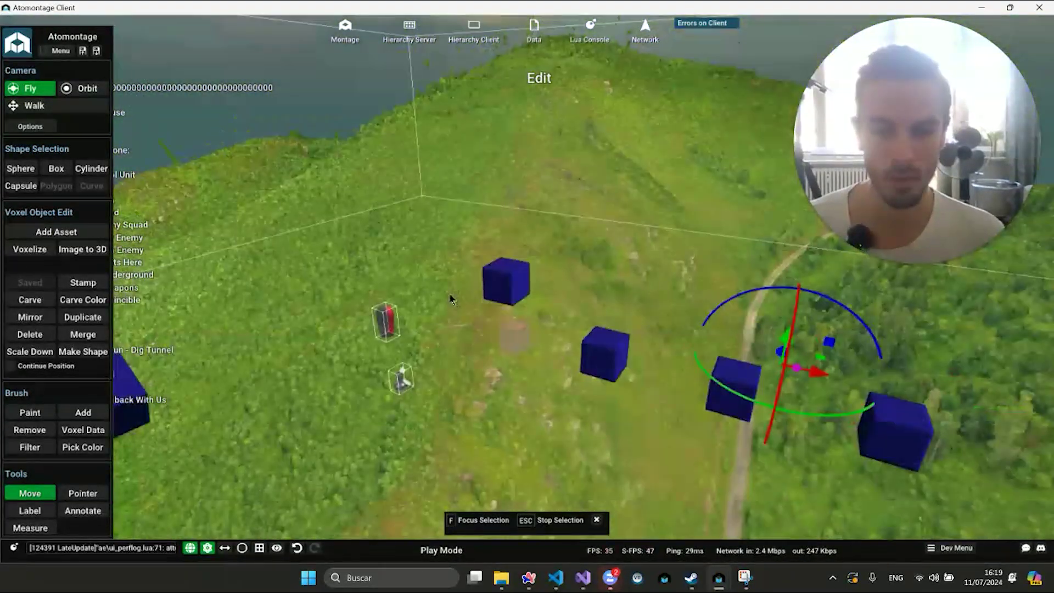
# Set Tatras Hills Site 01 SDP8 to Ignore Select in the server hierarchy, then close the hierarchy
pyautogui.press('h')
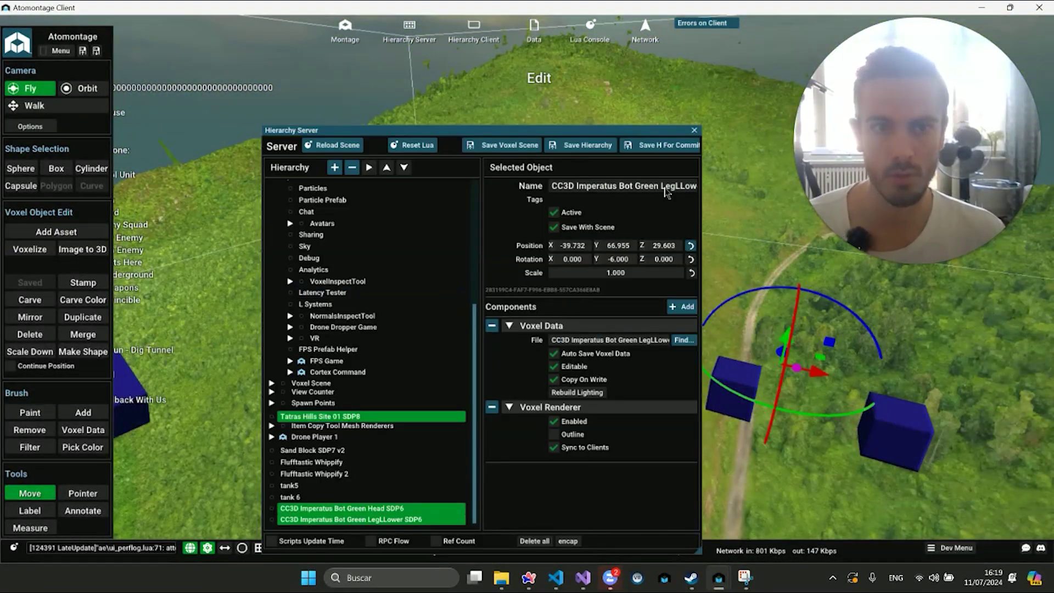
pyautogui.moveTo(470, 134); pyautogui.dragTo(531, 70)
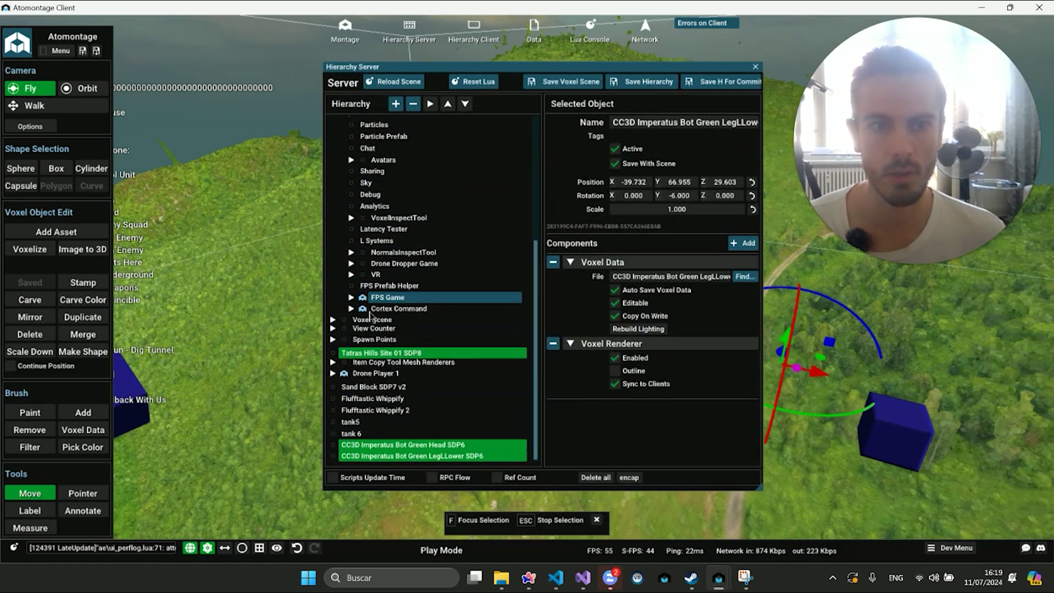
pyautogui.click(378, 355)
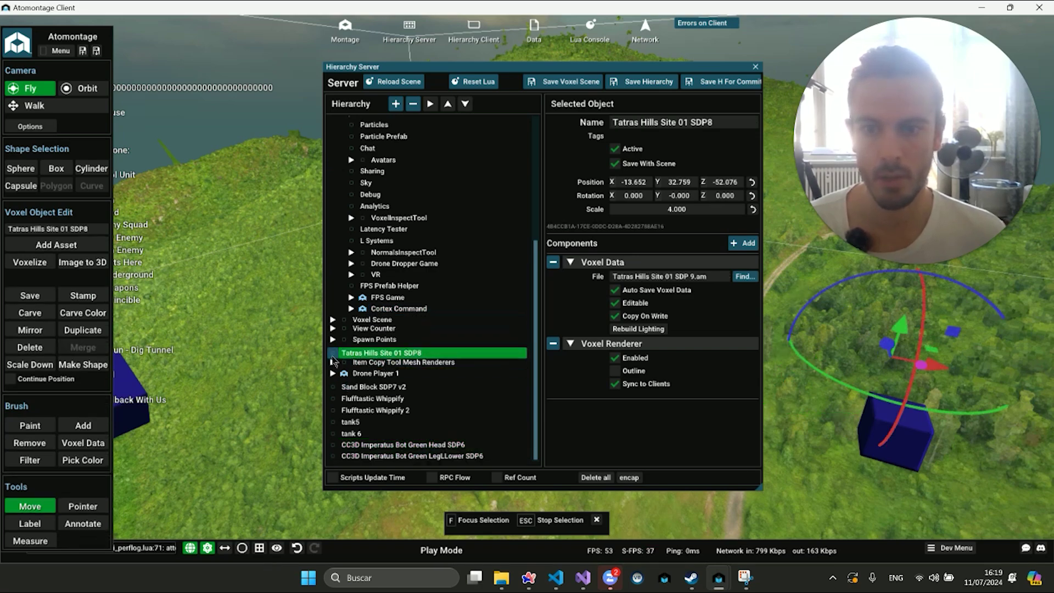
pyautogui.rightClick(333, 358)
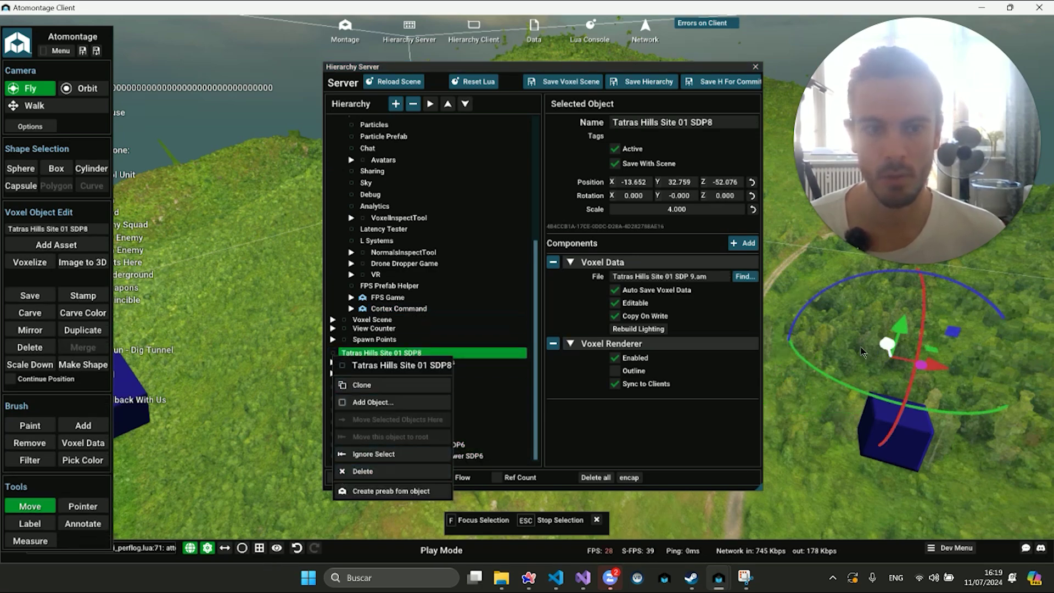
pyautogui.click(372, 455)
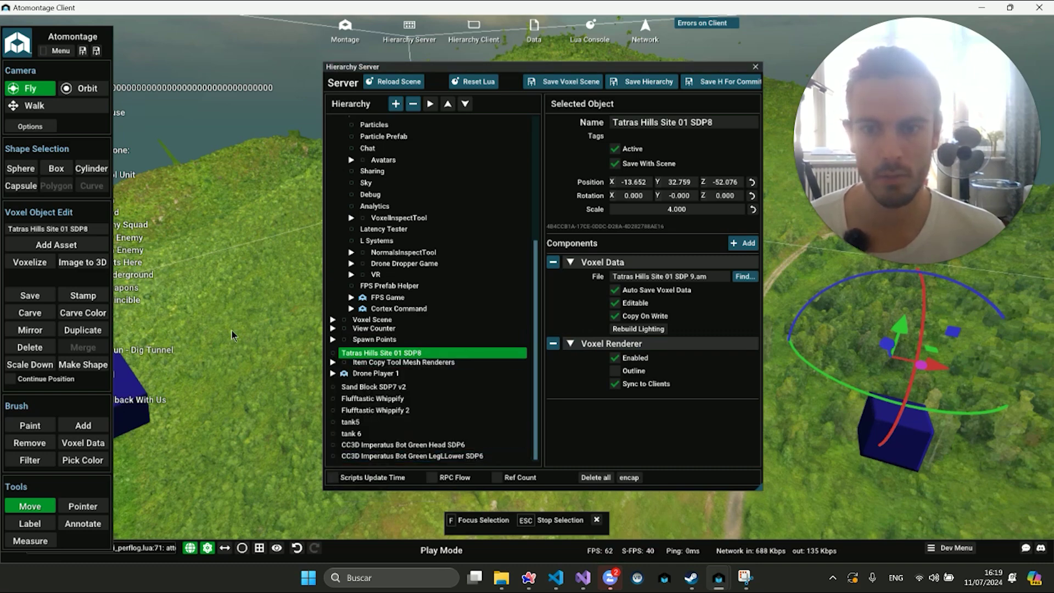
pyautogui.press('Escape')
pyautogui.scroll(-3, 245, 281)
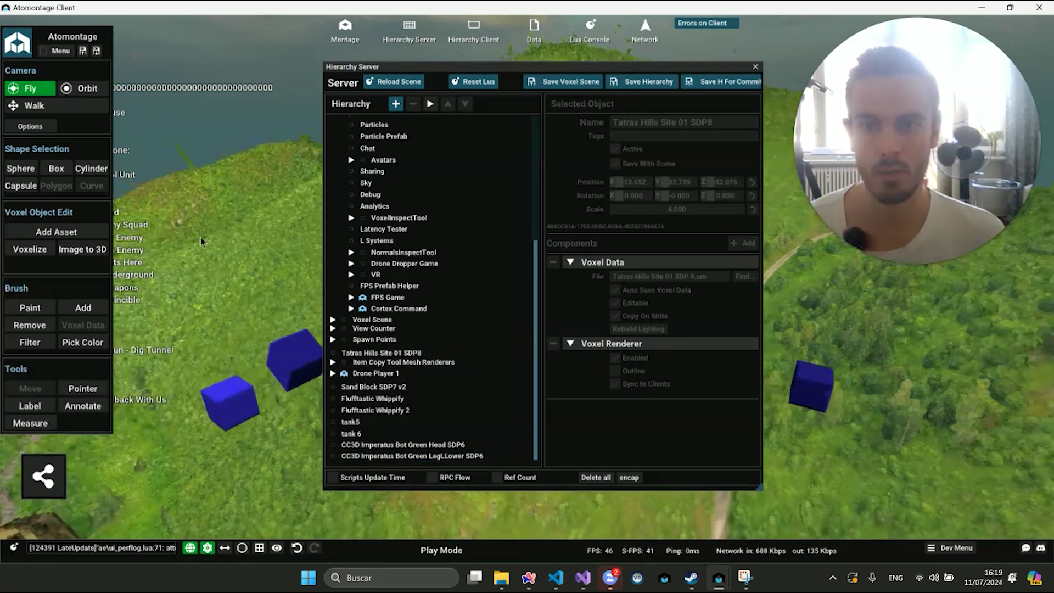
pyautogui.click(755, 68)
# Box-select the small robot figures on the hill
pyautogui.moveTo(342, 188); pyautogui.dragTo(477, 364)
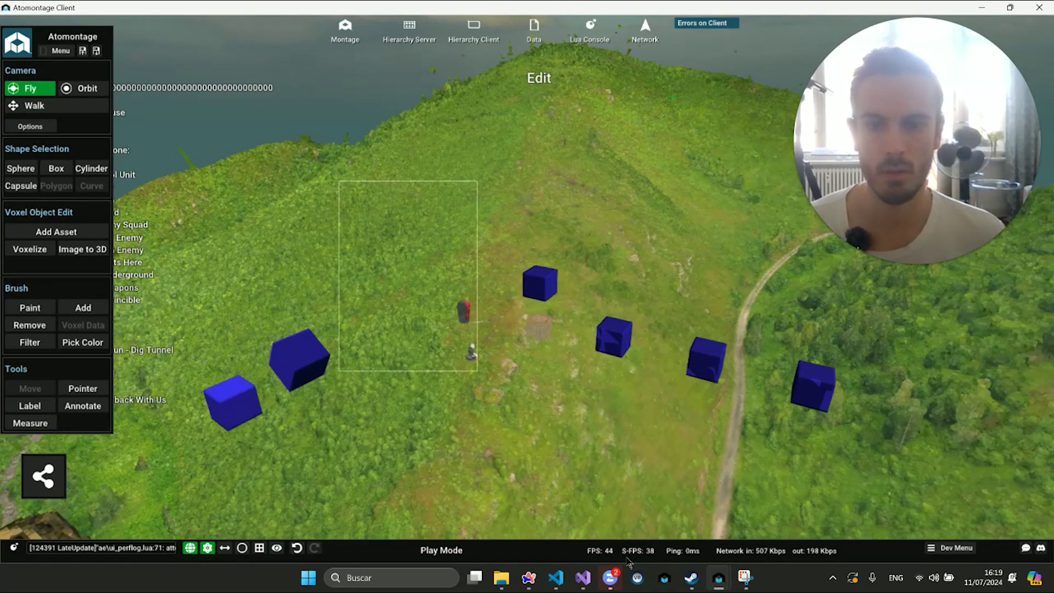
pyautogui.press('Escape')
pyautogui.moveTo(377, 242); pyautogui.dragTo(580, 340)
# Centre on the figures, reopen the server hierarchy with Tatras Hills Site 01 SDP8 selected, and shift it right
pyautogui.press('f')
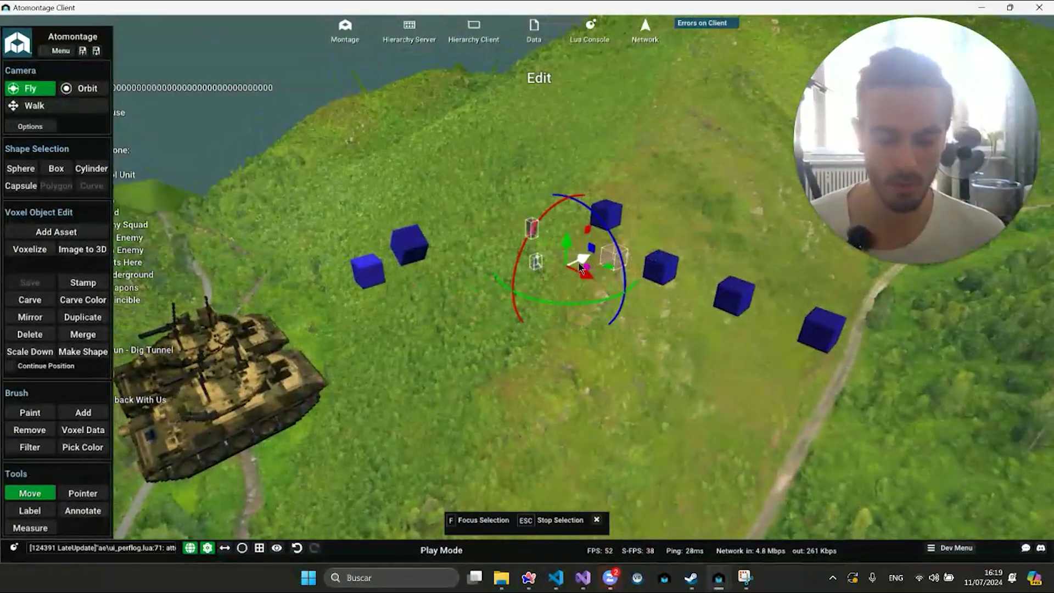
pyautogui.doubleClick(579, 262)
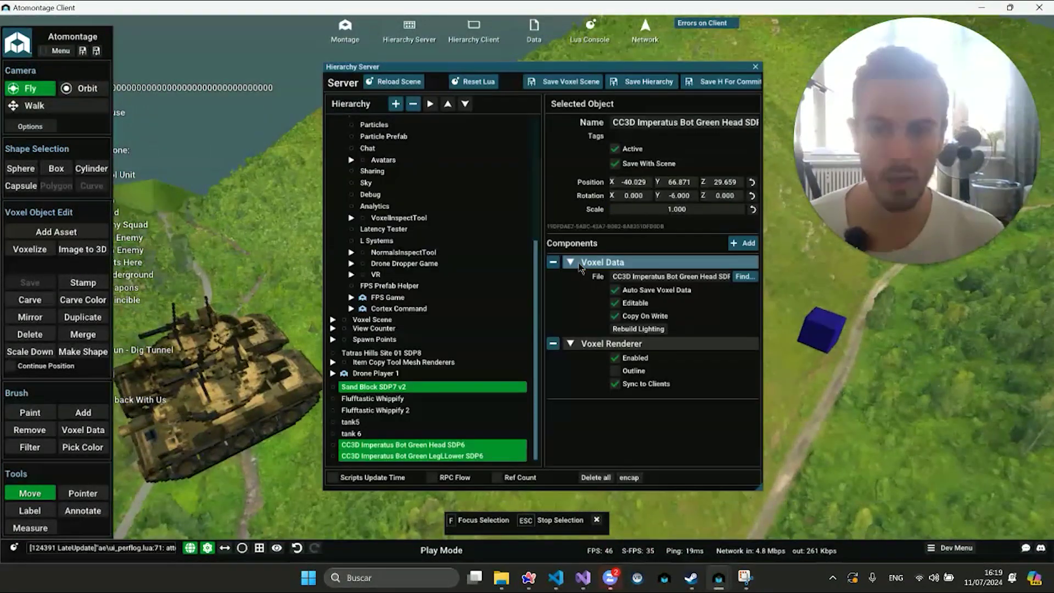
pyautogui.click(384, 362)
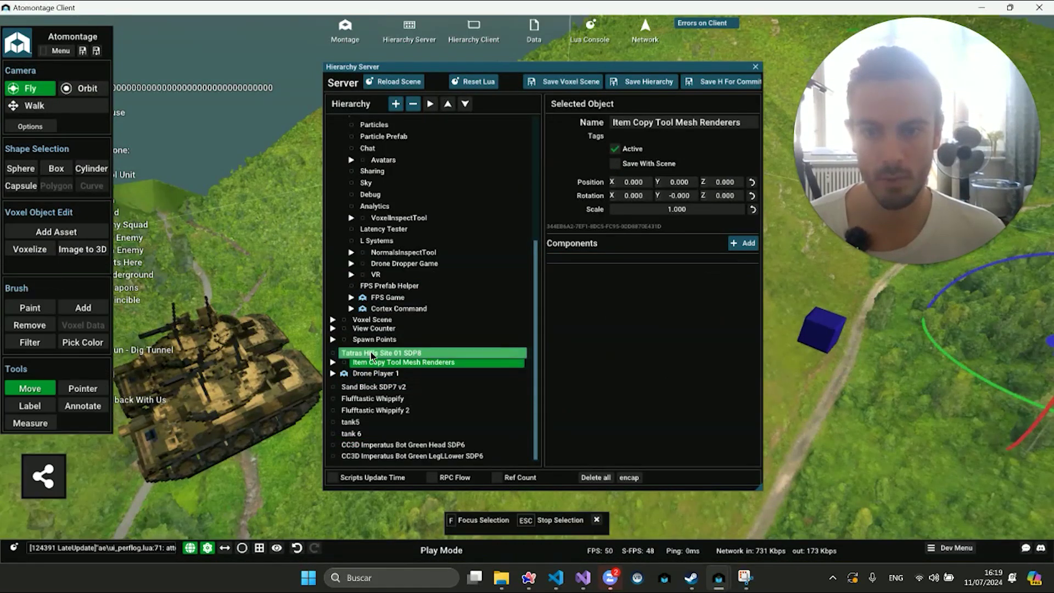
pyautogui.moveTo(461, 70)
pyautogui.mouseDown()
pyautogui.moveTo(777, 96)
pyautogui.moveTo(680, 65)
pyautogui.mouseUp()
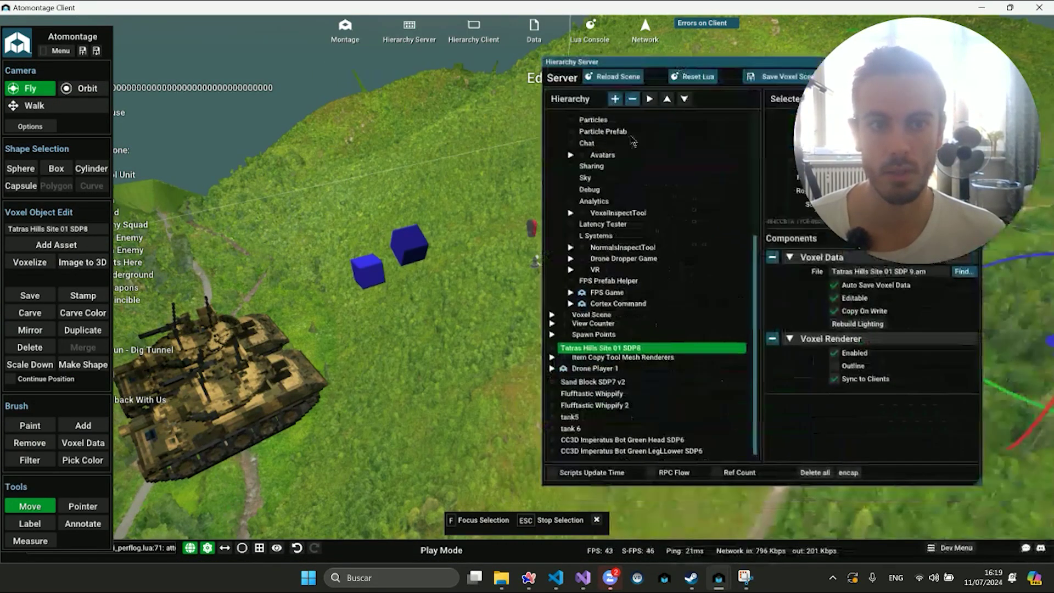
# Apply Stop Ignore Select to the terrain, then set it back to Ignore Select
pyautogui.rightClick(558, 348)
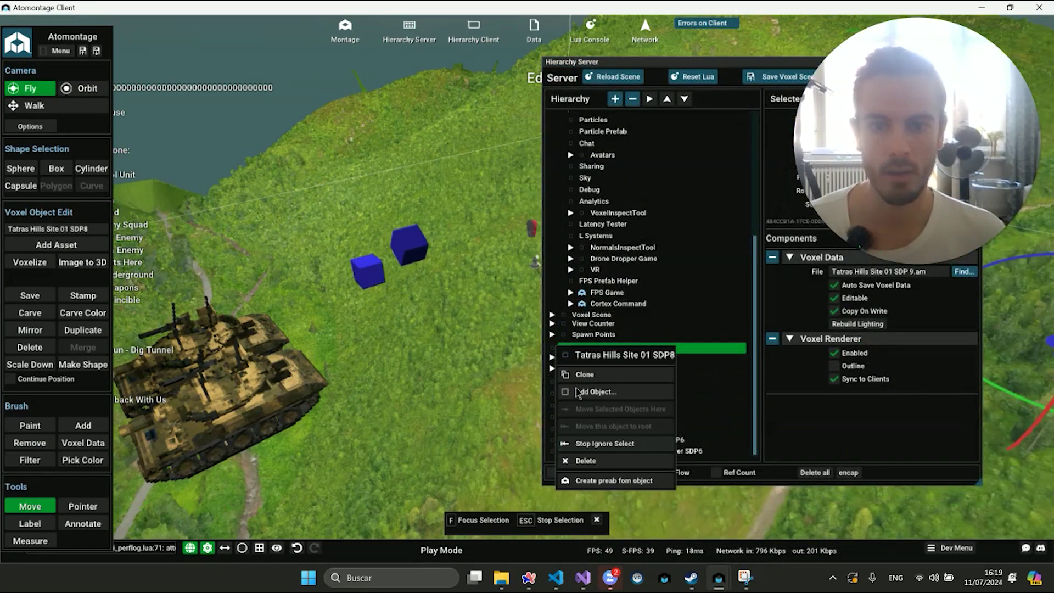
pyautogui.click(610, 446)
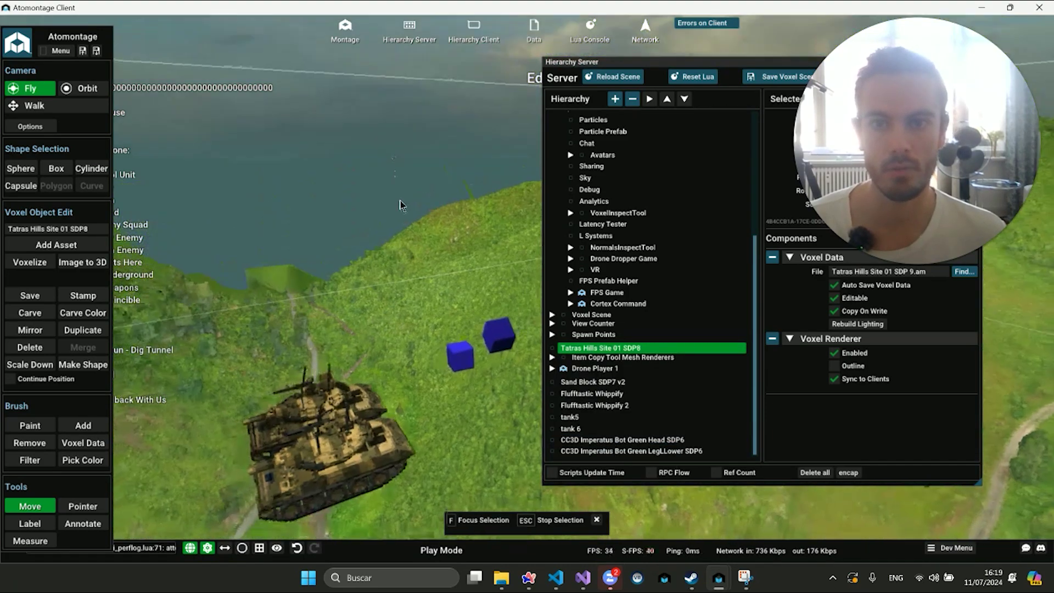
pyautogui.rightClick(553, 352)
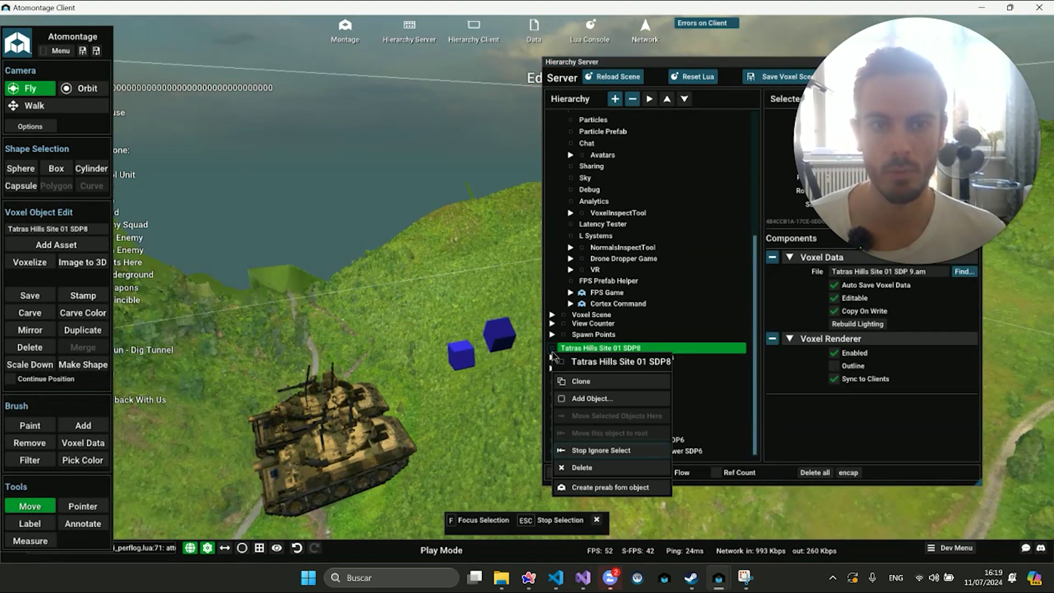
pyautogui.click(584, 453)
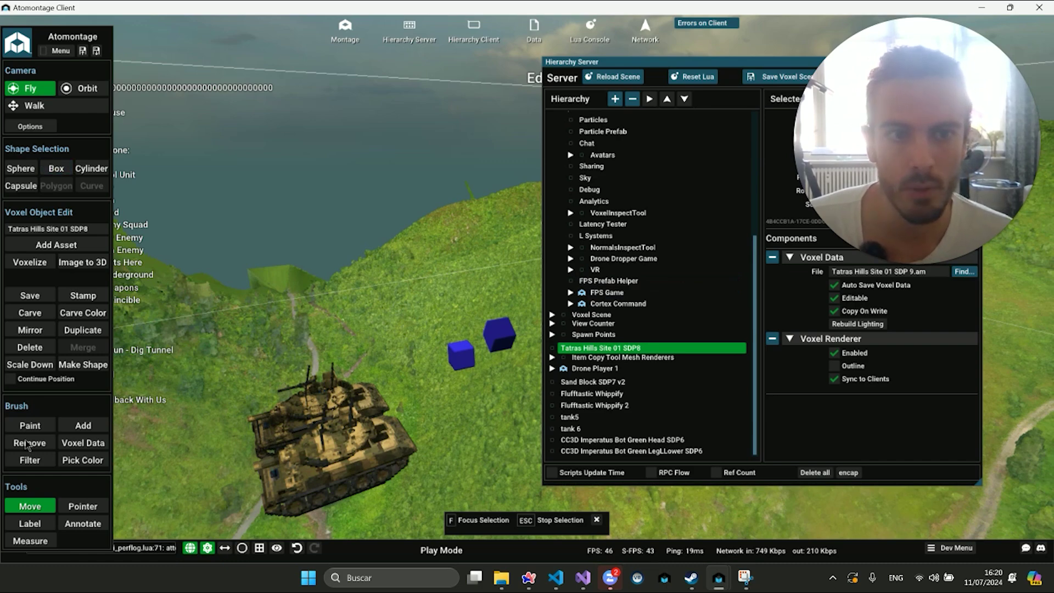
# Move the server hierarchy back and close it, then select and focus the blue Flufftastic Whippify cube
pyautogui.moveTo(720, 63)
pyautogui.mouseDown()
pyautogui.moveTo(517, 67)
pyautogui.moveTo(536, 75)
pyautogui.mouseUp()
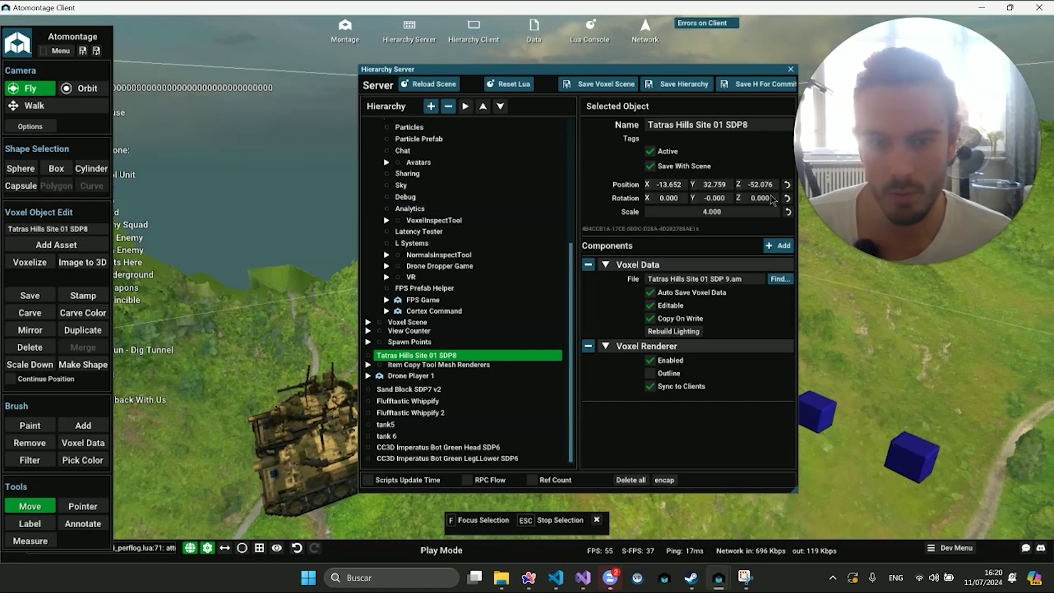
pyautogui.click(789, 70)
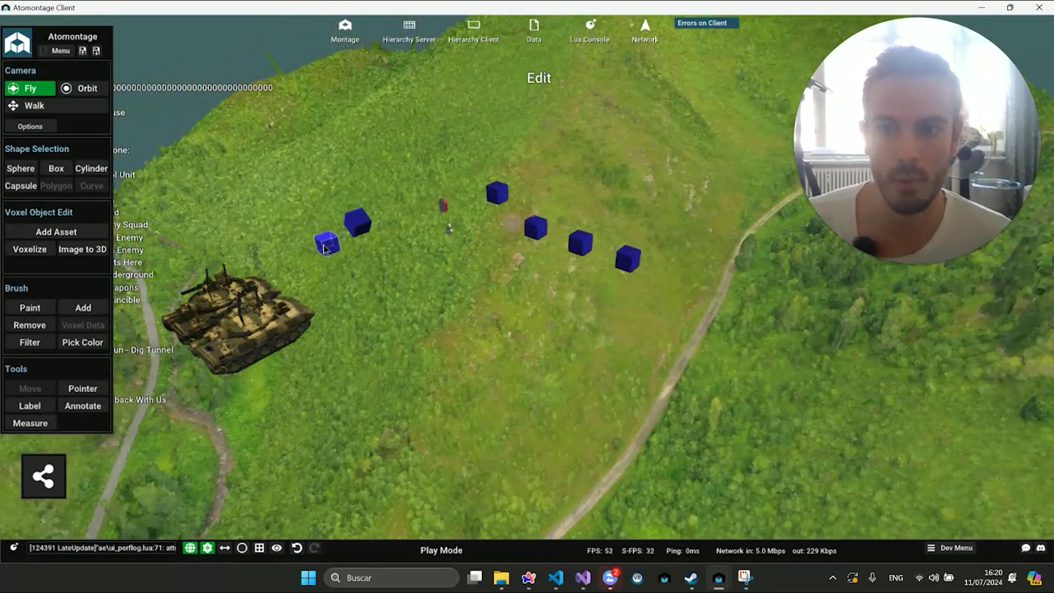
pyautogui.click(324, 246)
pyautogui.press('f')
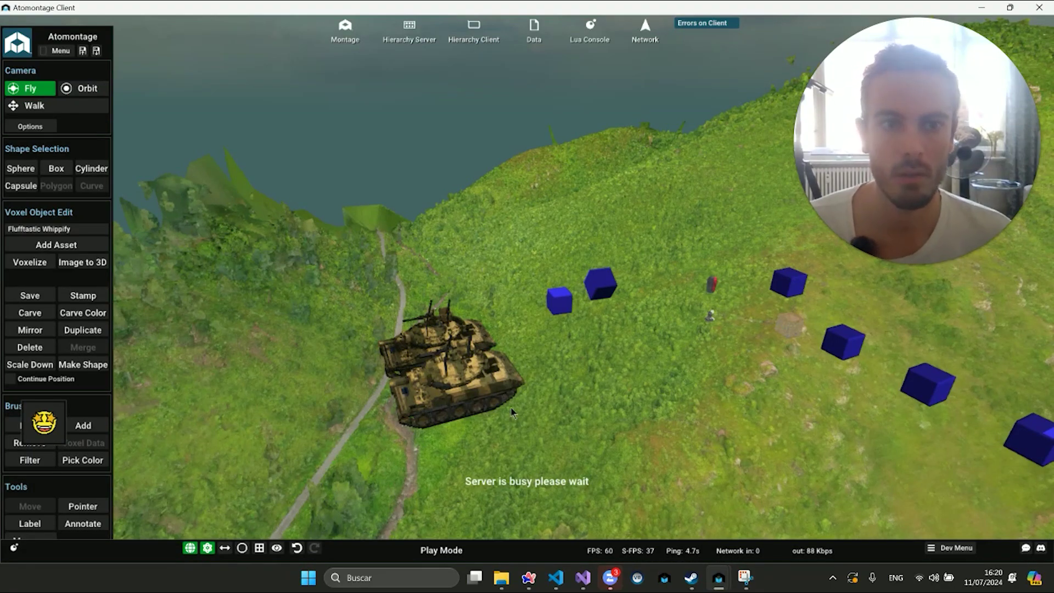
pyautogui.press('w')
pyautogui.press('s')
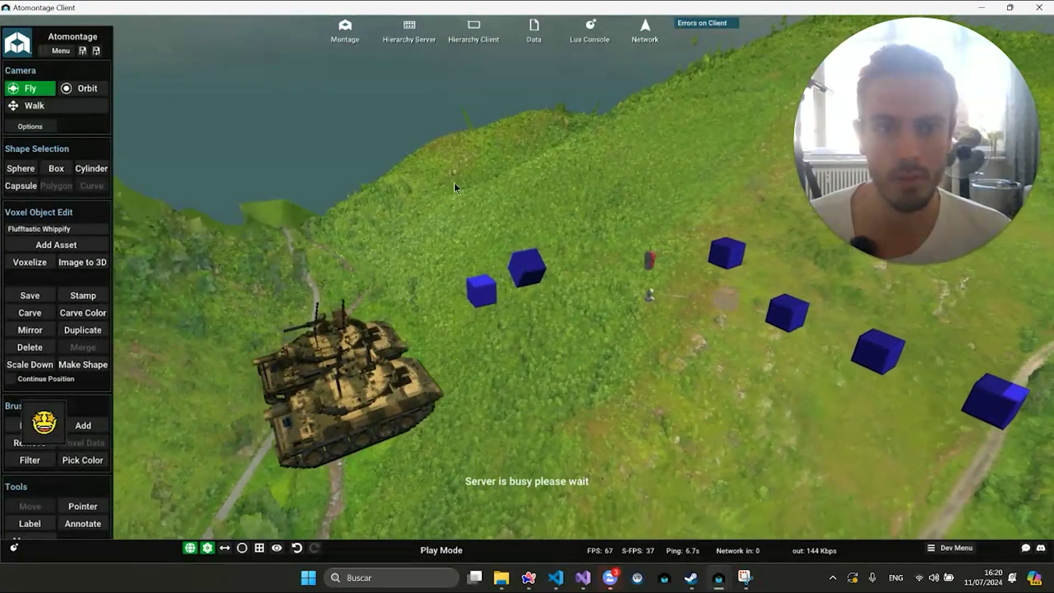
pyautogui.press('w')
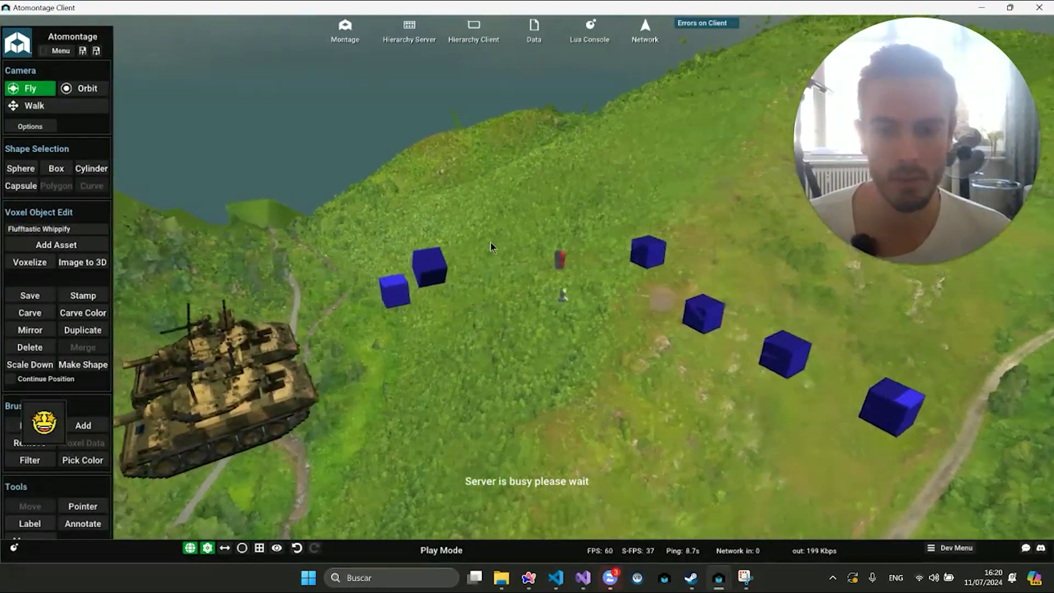
pyautogui.press('s')
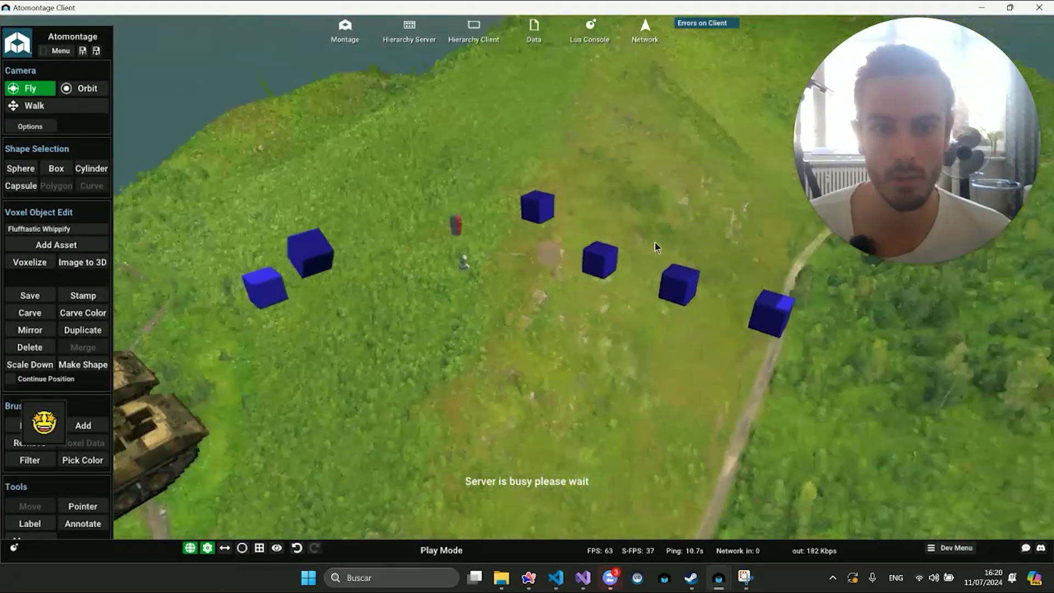
pyautogui.moveTo(654, 243); pyautogui.dragTo(415, 63, button='right')
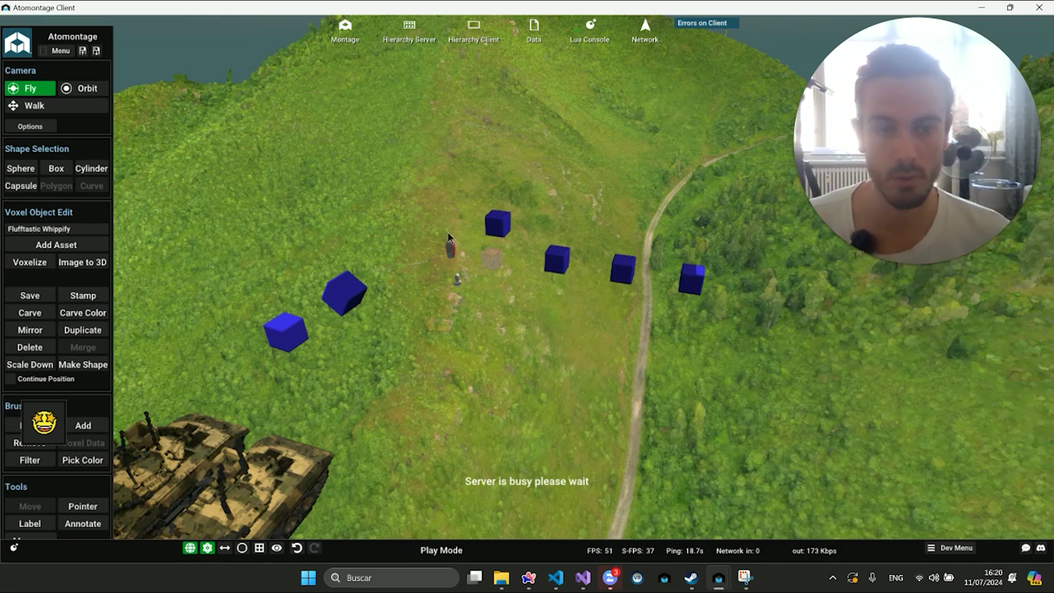
pyautogui.press('w')
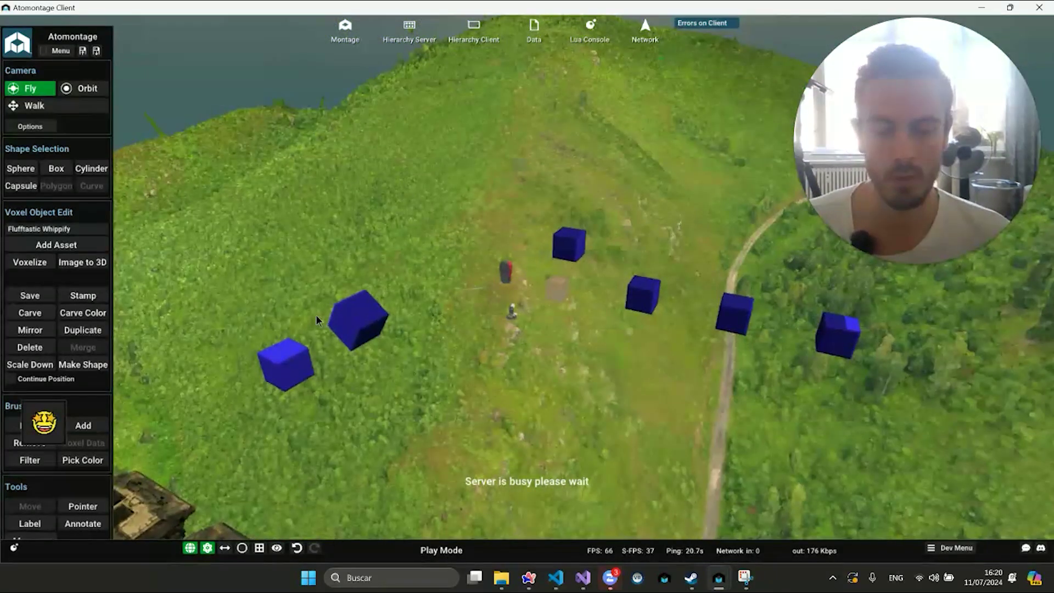
pyautogui.press('s')
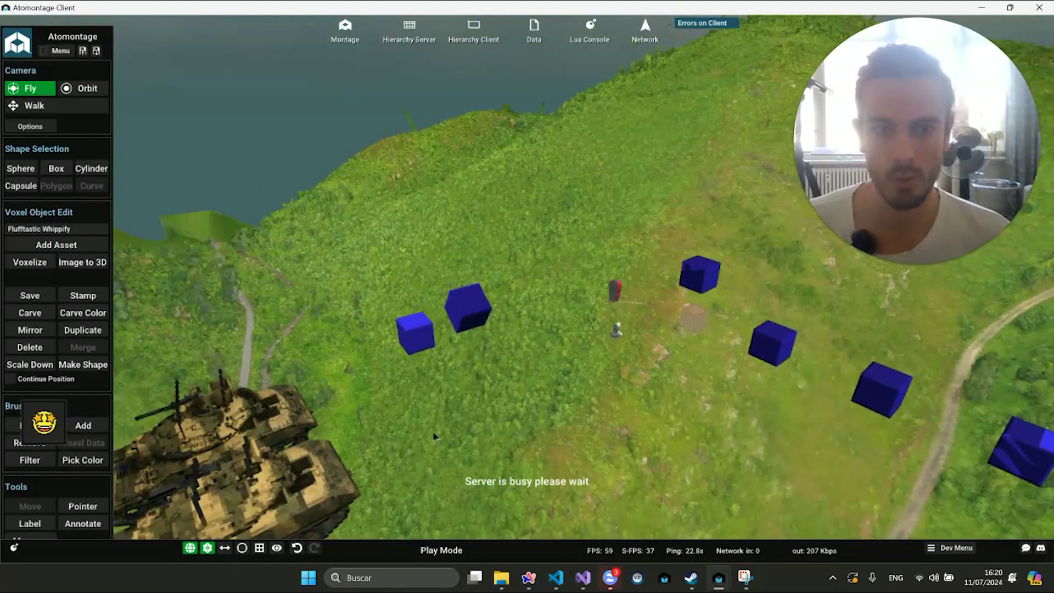